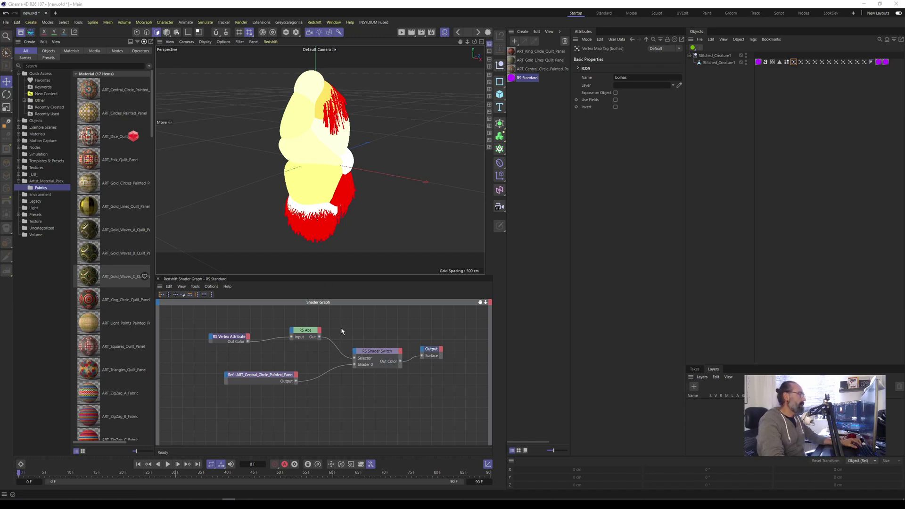
Examine the creature's vertex color tag and its "bolhas" vertex map tag from several viewing angles.
mouse_move(304, 167)
alt+mouse_down()
mouse_move(312, 163)
mouse_move(306, 170)
mouse_move(302, 163)
alt+mouse_up()
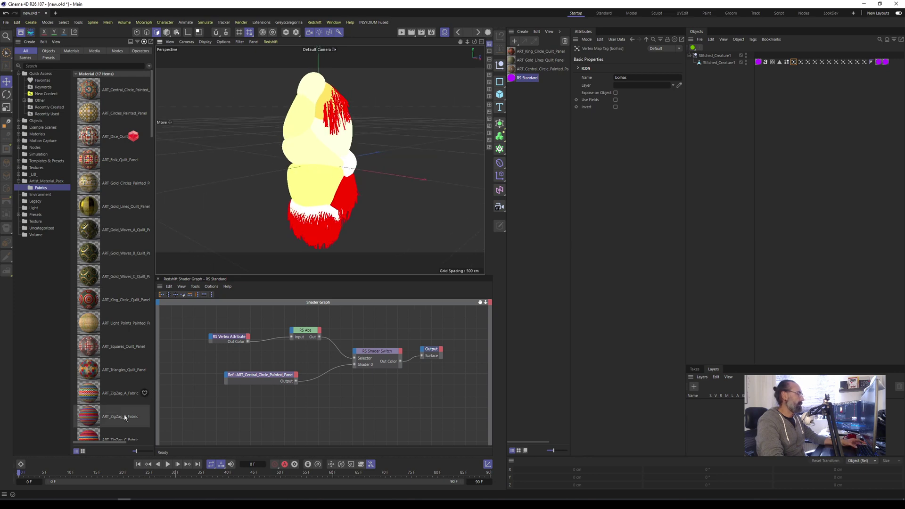
drag(28, 474, 21, 431)
alt+drag(353, 219, 329, 175)
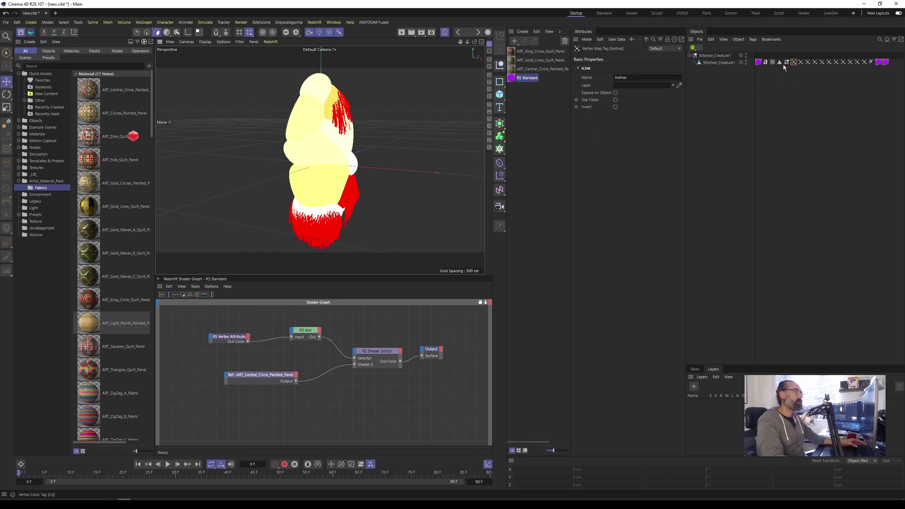
alt+drag(329, 145, 312, 144)
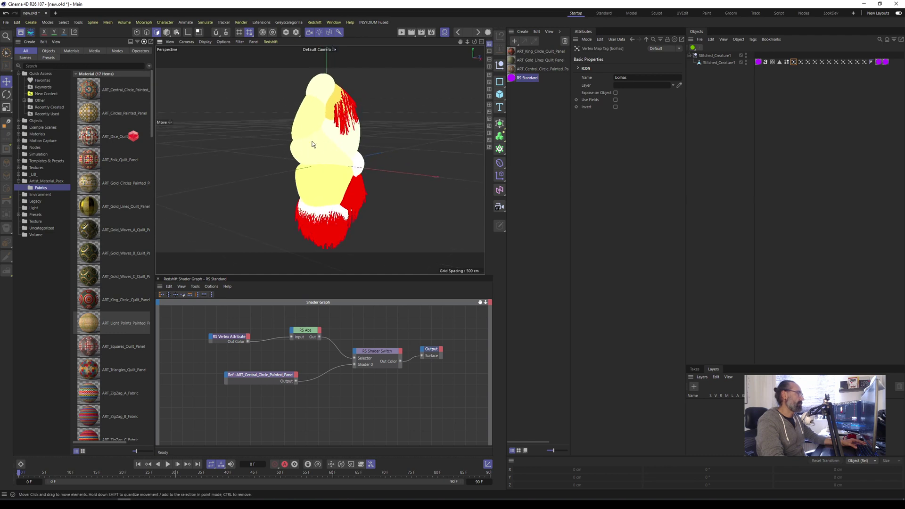
click(786, 62)
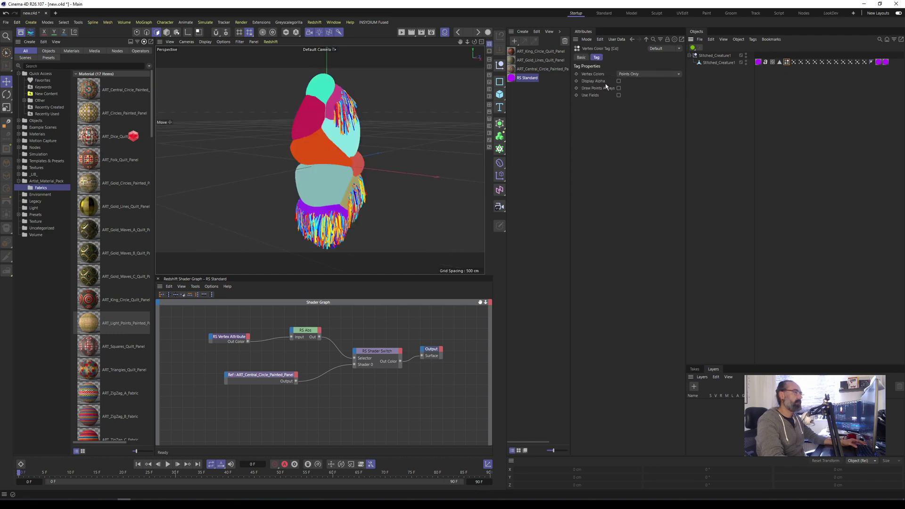
click(794, 62)
double_click(632, 77)
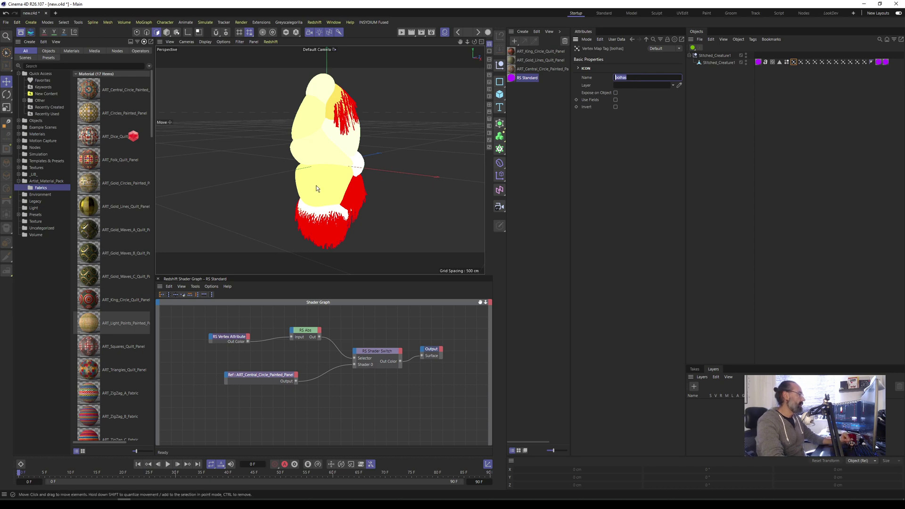
alt+drag(329, 174, 417, 133)
double_click(650, 77)
Spread out the Vertex Attribute, Shader Switch and Output nodes in the RS Standard shader graph.
drag(224, 338, 219, 334)
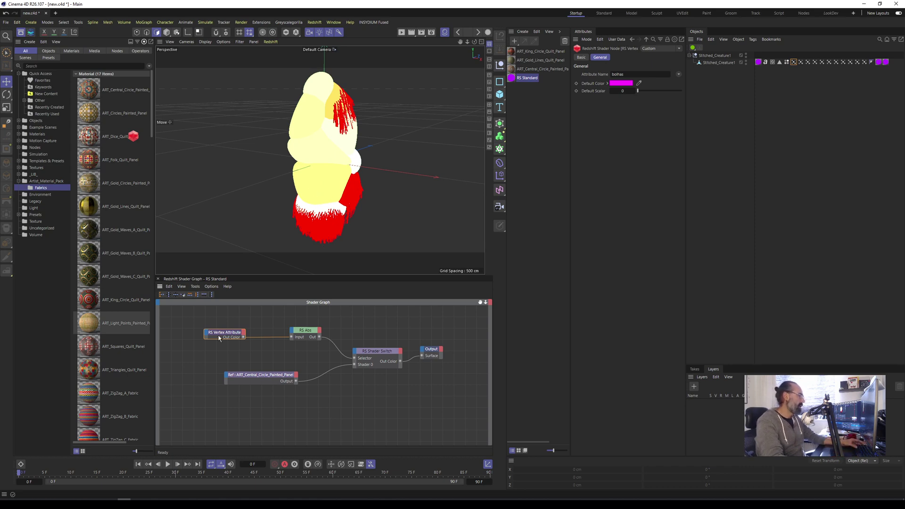
click(187, 324)
drag(383, 352, 383, 355)
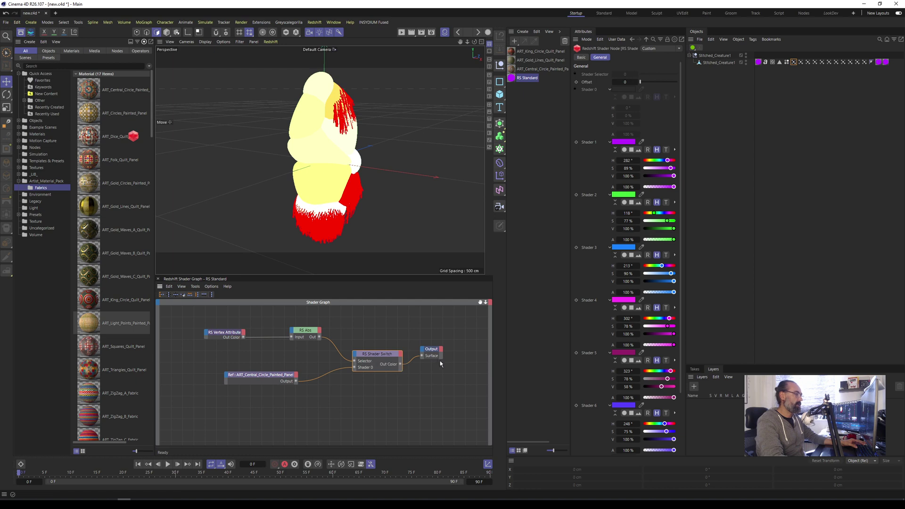
drag(431, 351, 452, 359)
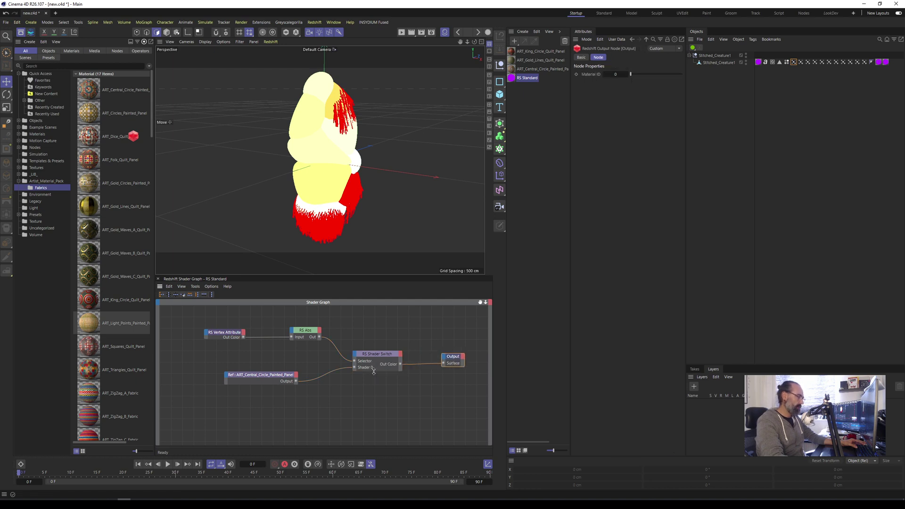
Disconnect the ART_Central_Circle_Painted_Panel reference from the Shader Switch's Shader 0 input.
click(376, 357)
click(338, 369)
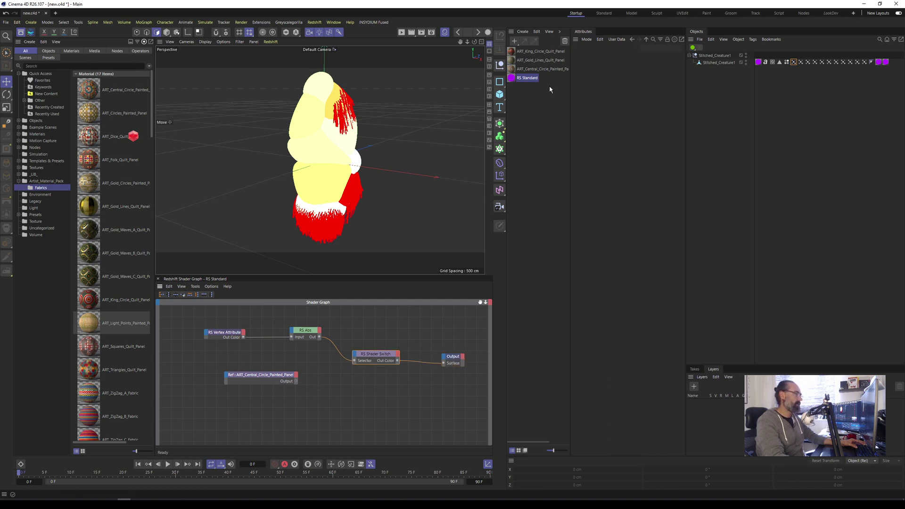
drag(176, 316, 188, 328)
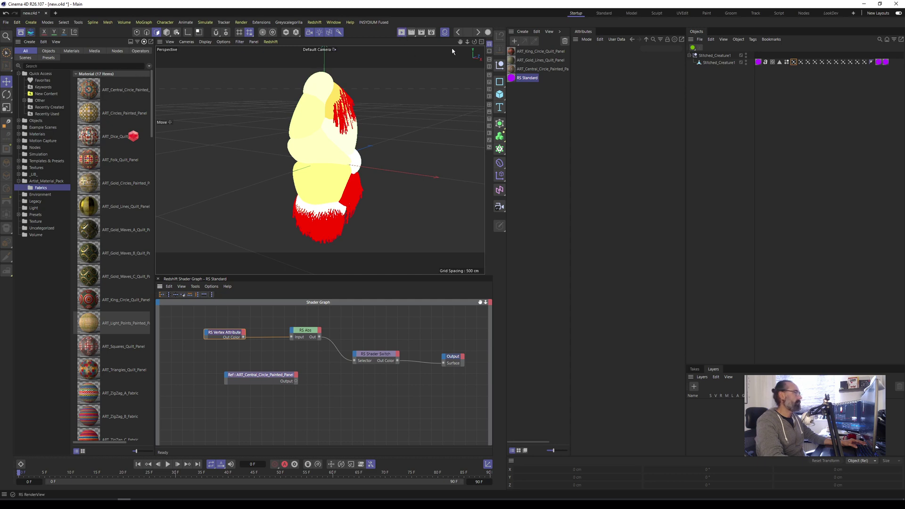
Open the Redshift RenderView, start the interactive render, hide its display settings and move the window clear of the shader graph.
click(401, 32)
drag(413, 24, 196, 62)
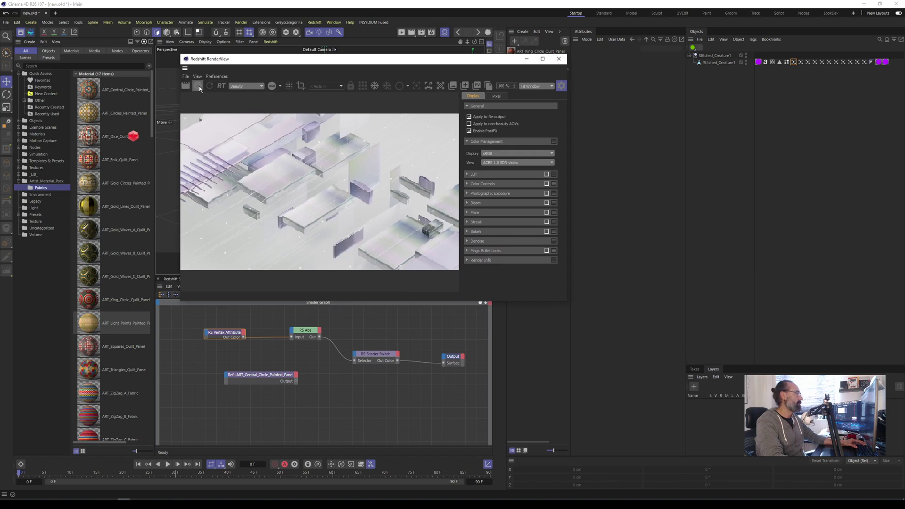
drag(446, 60, 358, 52)
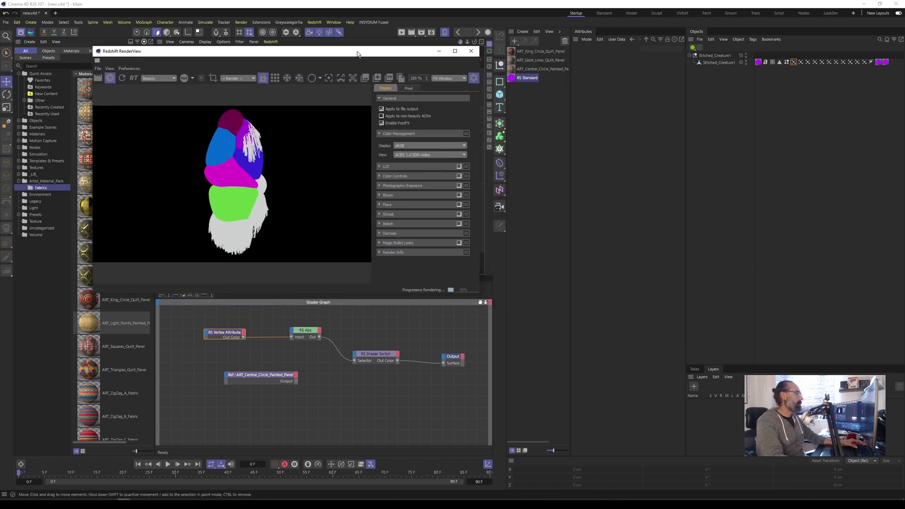
drag(275, 53, 257, 52)
click(455, 77)
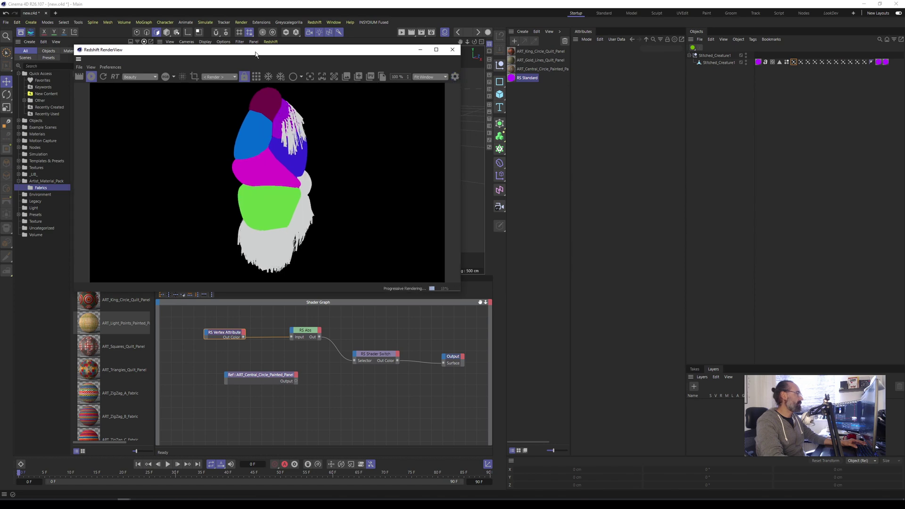
drag(254, 50, 671, 89)
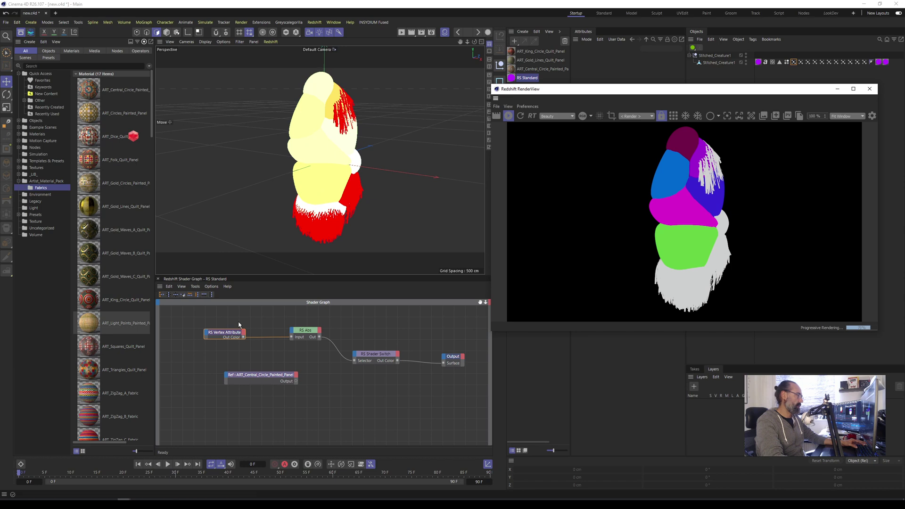
Show the Shader Switch's color inputs in a widened attributes area, with the render window moved beside them for comparison.
click(375, 360)
drag(679, 91, 280, 62)
drag(686, 146, 795, 147)
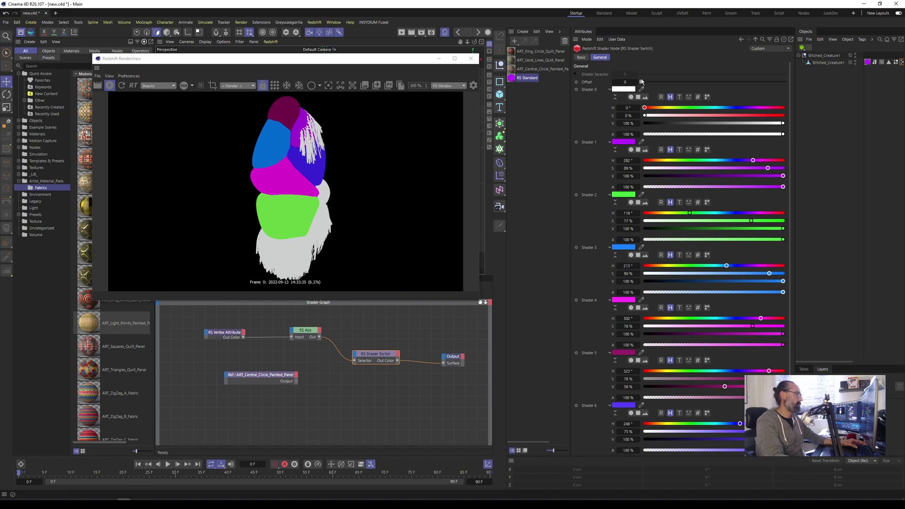
drag(333, 58, 345, 59)
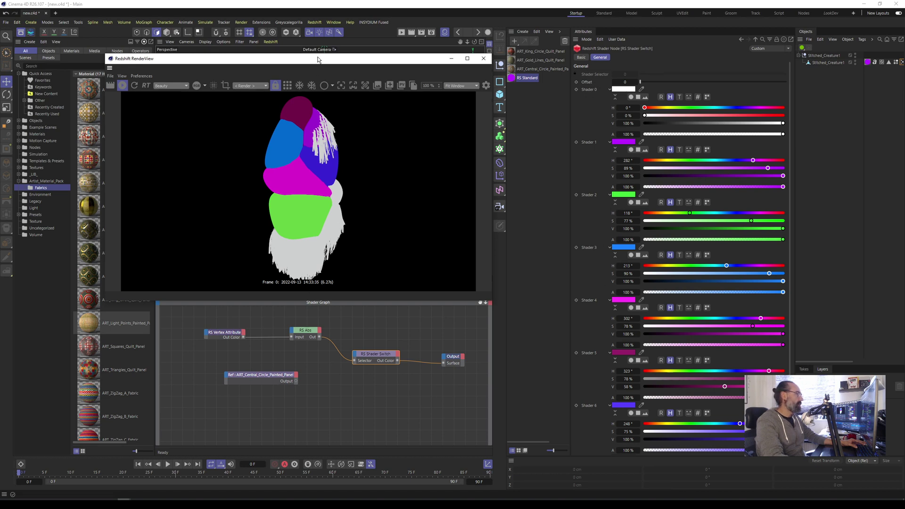
drag(318, 59, 330, 58)
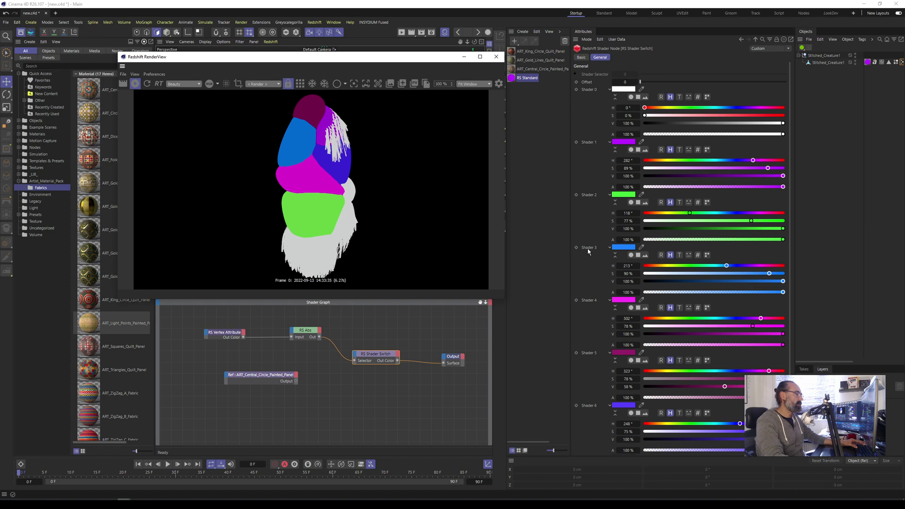
Delete the ART_Central_Circle_Painted_Panel reference node and shift the Shader Switch slightly toward the Output node.
click(284, 383)
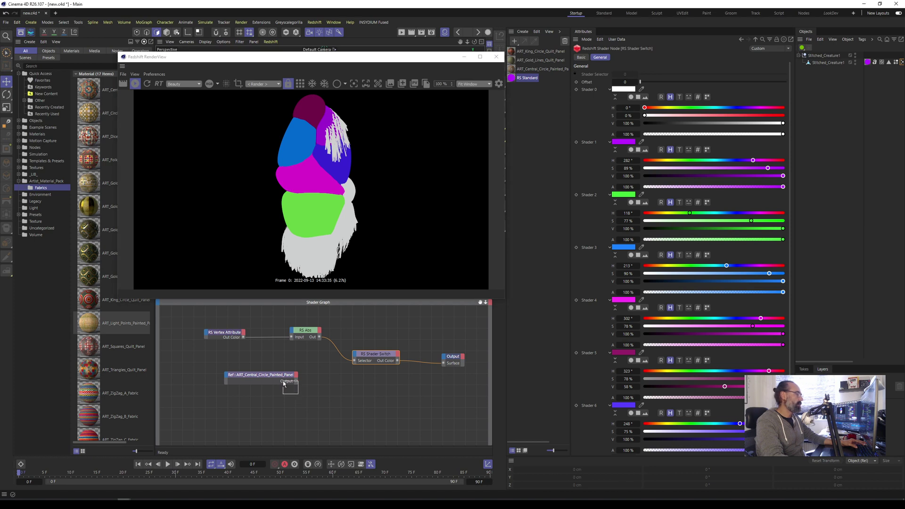
key(Delete)
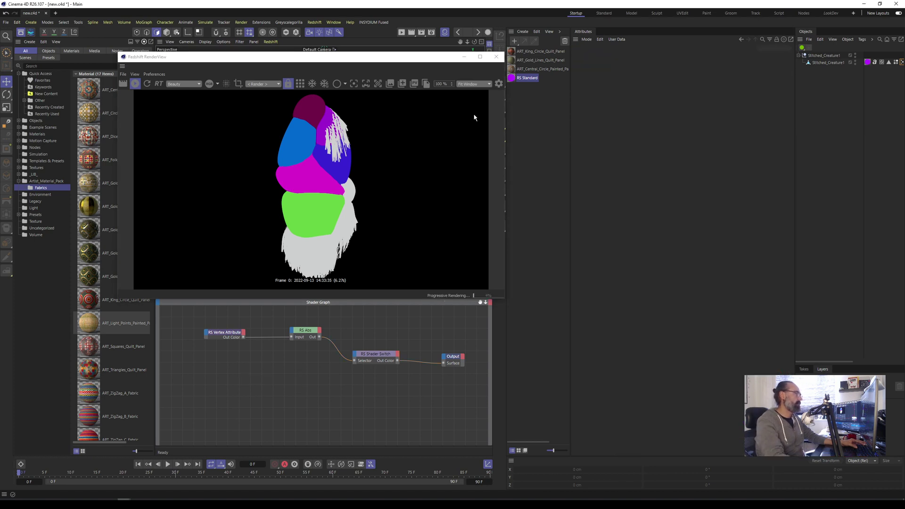
drag(379, 360, 390, 356)
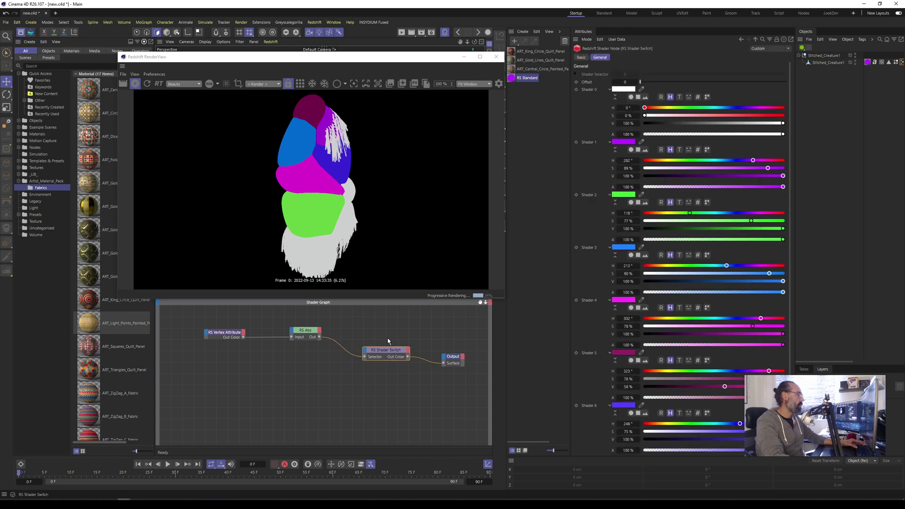
click(285, 379)
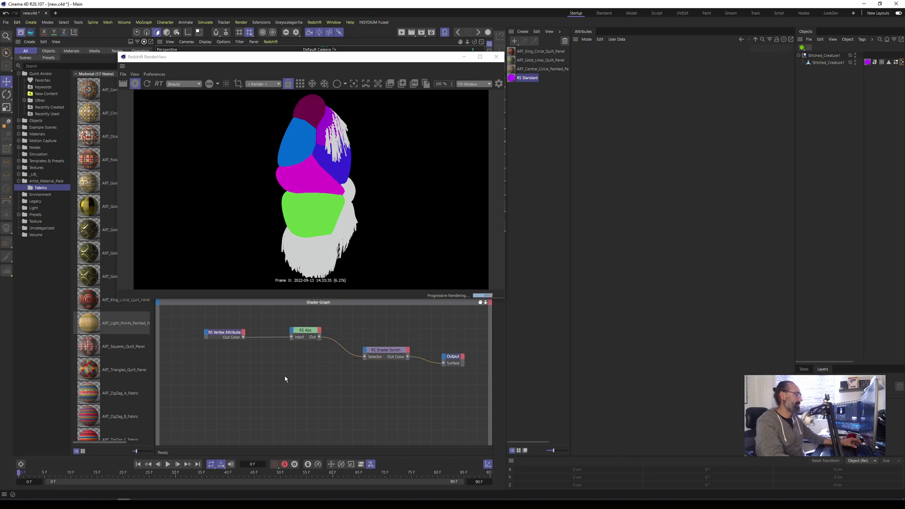
Add a Ramp node and connect its Out Color to the Shader Switch's Shader 0 input.
click(386, 357)
key(Tab)
text(ramp)
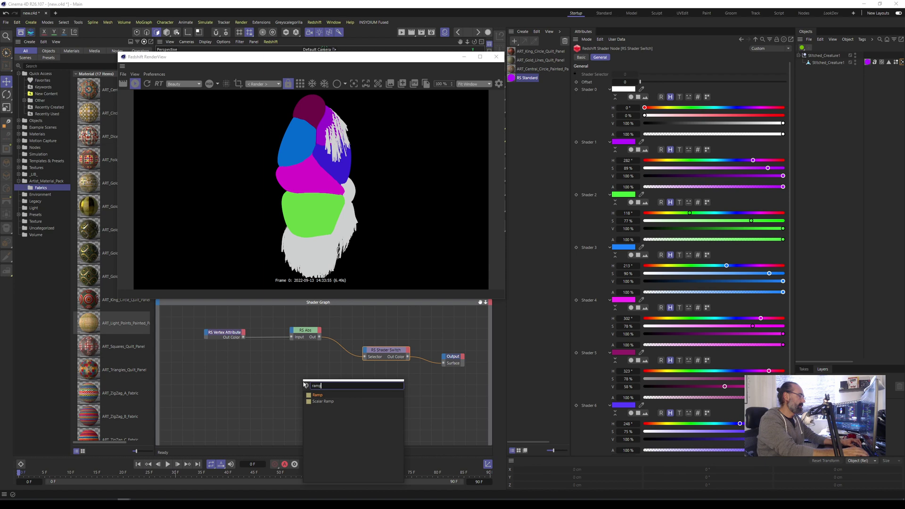
click(308, 395)
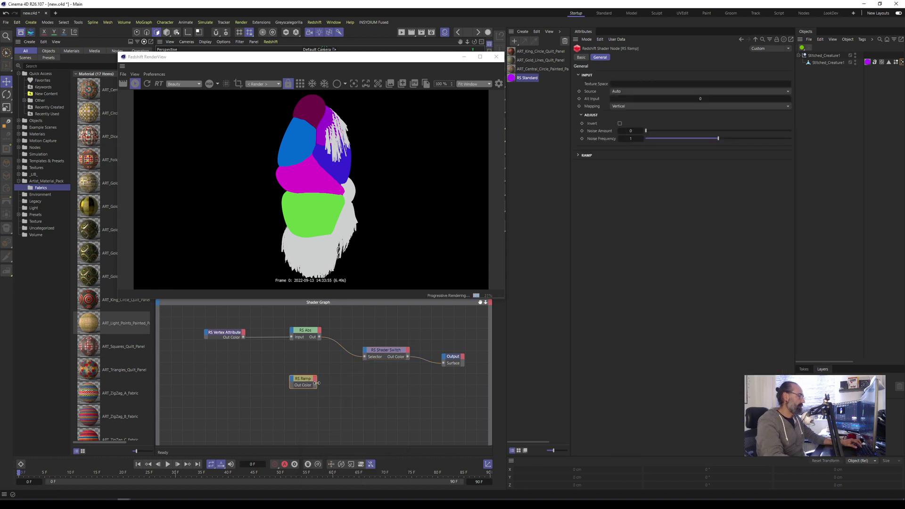
drag(365, 351, 366, 352)
click(376, 376)
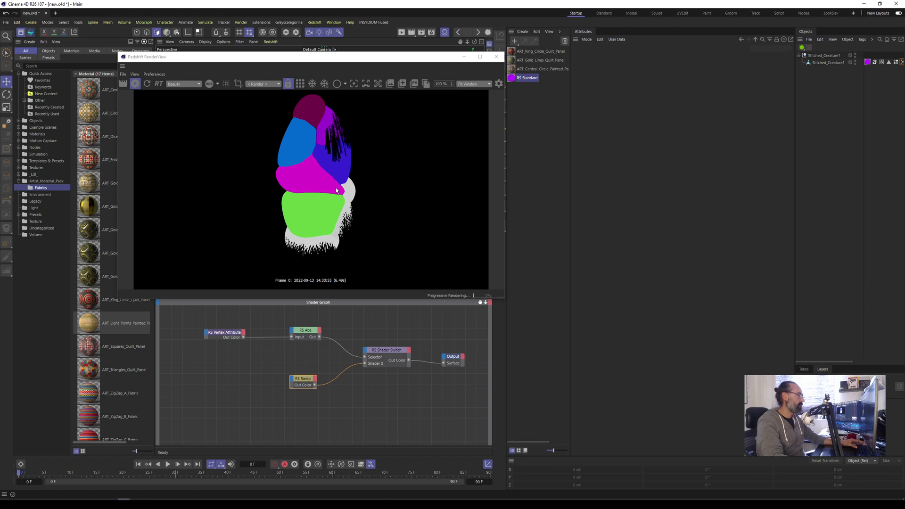
Load the Flame 2 gradient preset into the Ramp node.
click(291, 385)
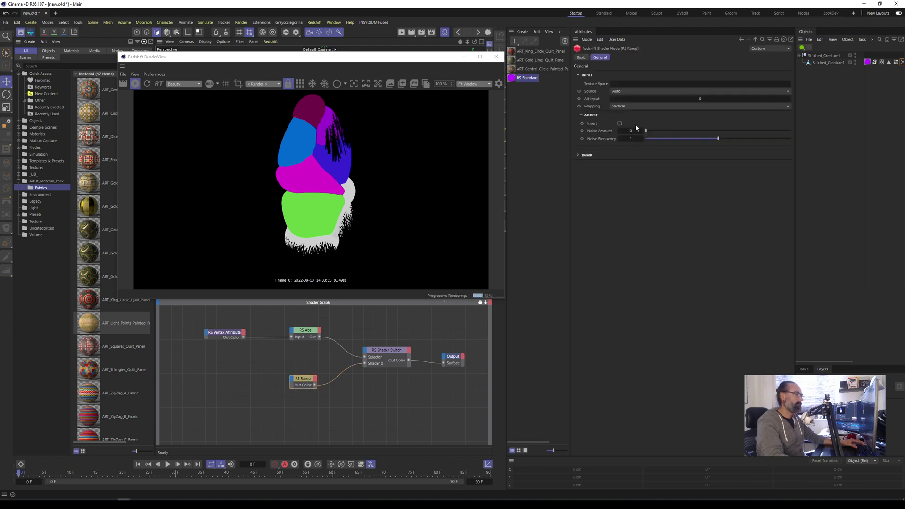
click(586, 156)
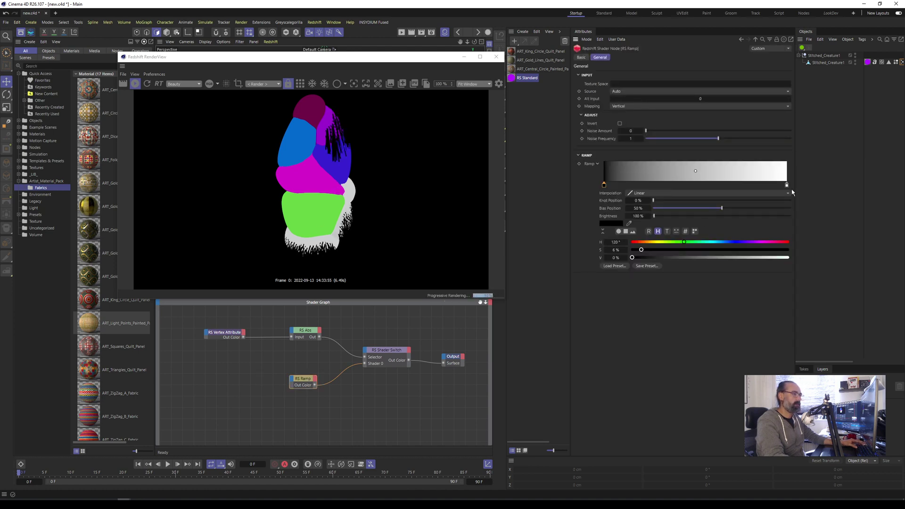
click(614, 266)
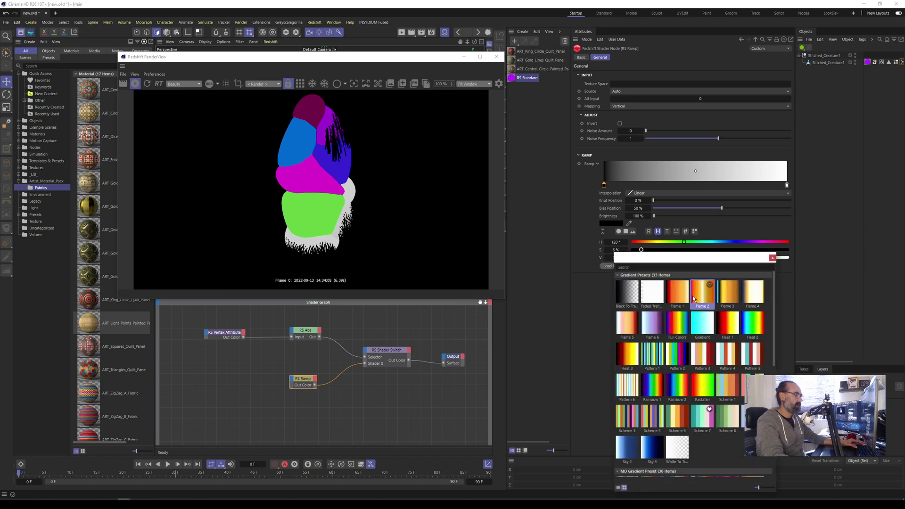
click(702, 293)
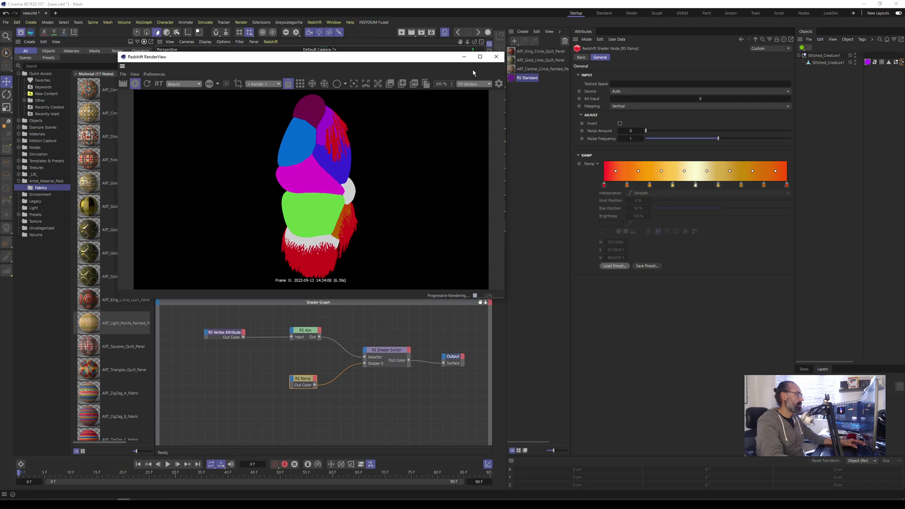
Set the Ramp node's mapping to Circular while viewing the creature from another side.
drag(332, 55, 660, 72)
alt+drag(309, 184, 341, 182)
click(589, 76)
drag(589, 79, 272, 109)
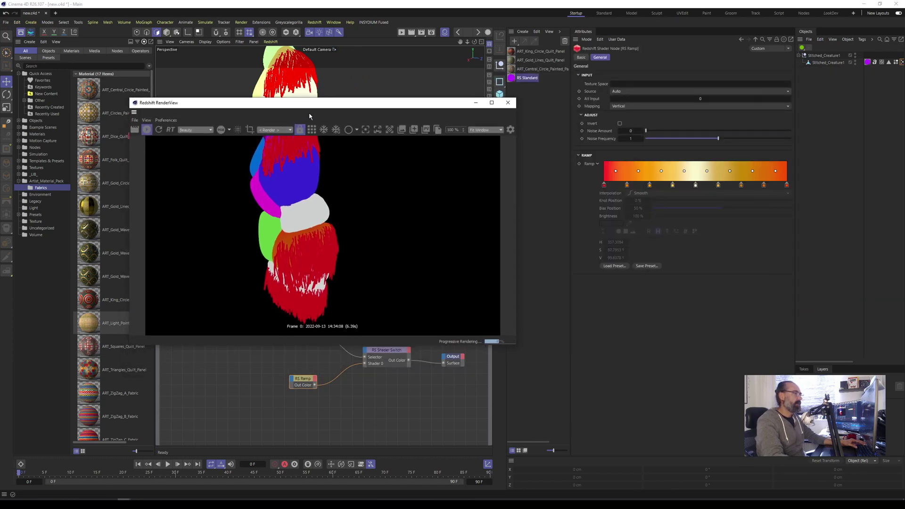
click(644, 107)
click(626, 140)
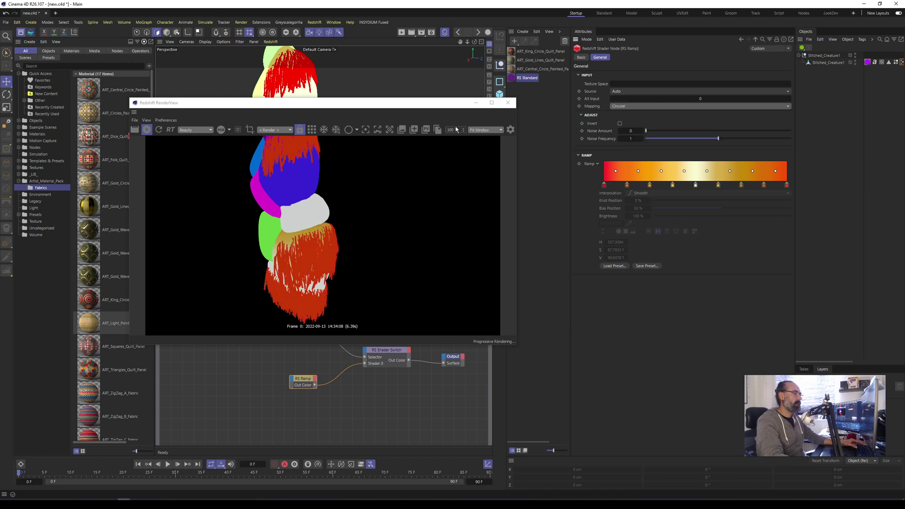
Bring the whole creature into view and delete the Ramp node from the shader graph.
drag(448, 102, 753, 133)
alt+drag(281, 149, 327, 172)
scroll(309, 167, up, 3)
scroll(327, 171, down, 5)
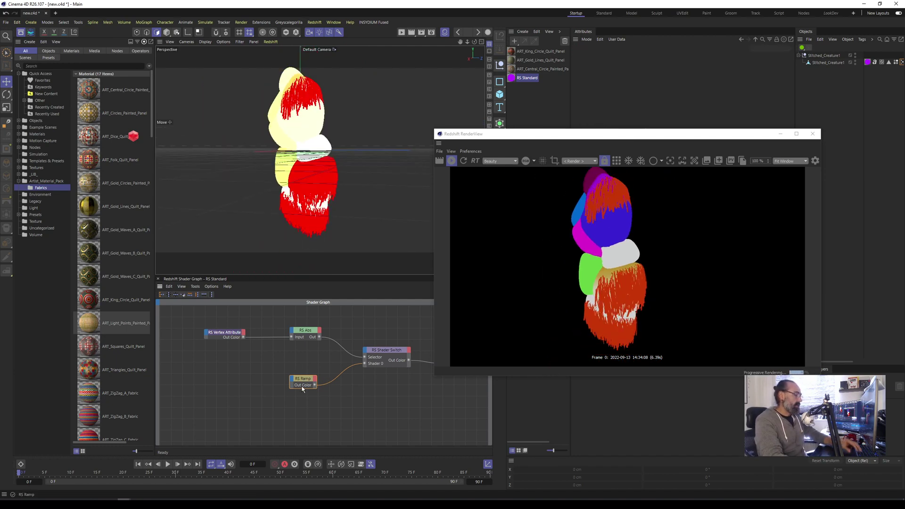
key(Delete)
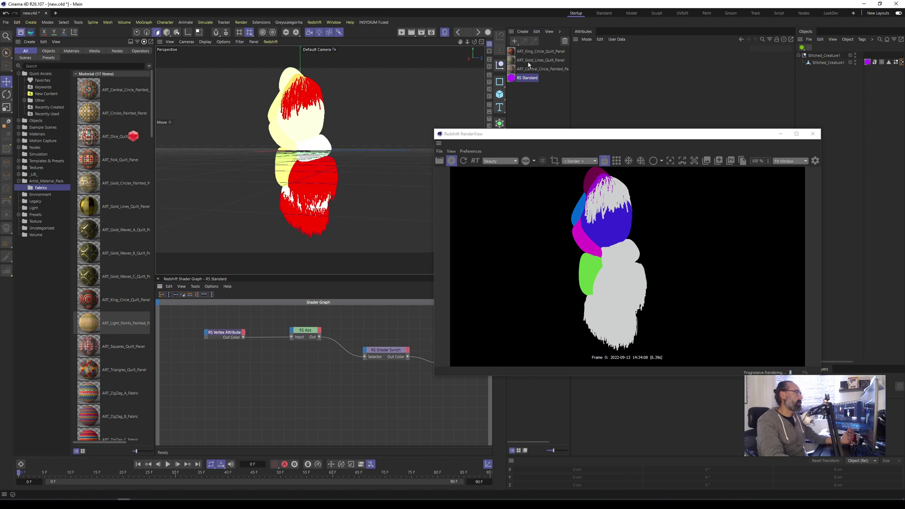
Open the ART_Central_Circle_Painted_Panel material's shader graph and select all of its nodes.
click(522, 70)
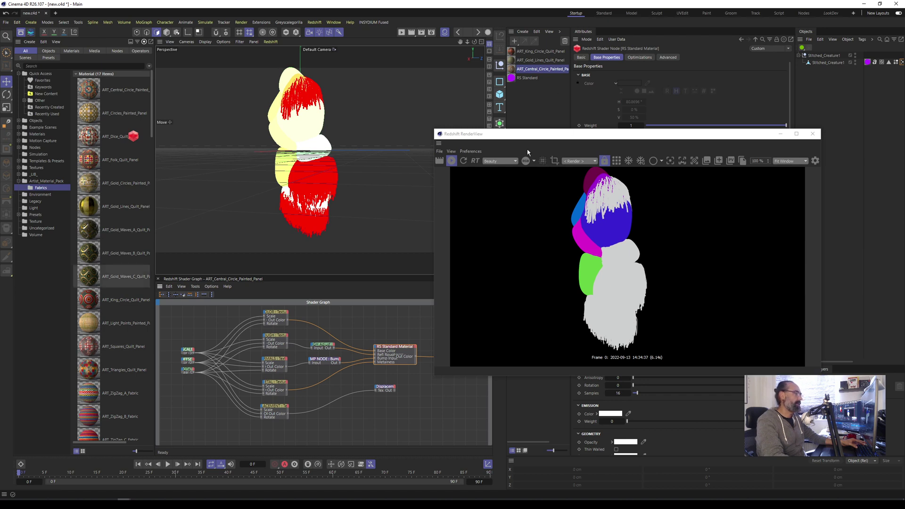
drag(528, 134, 498, 127)
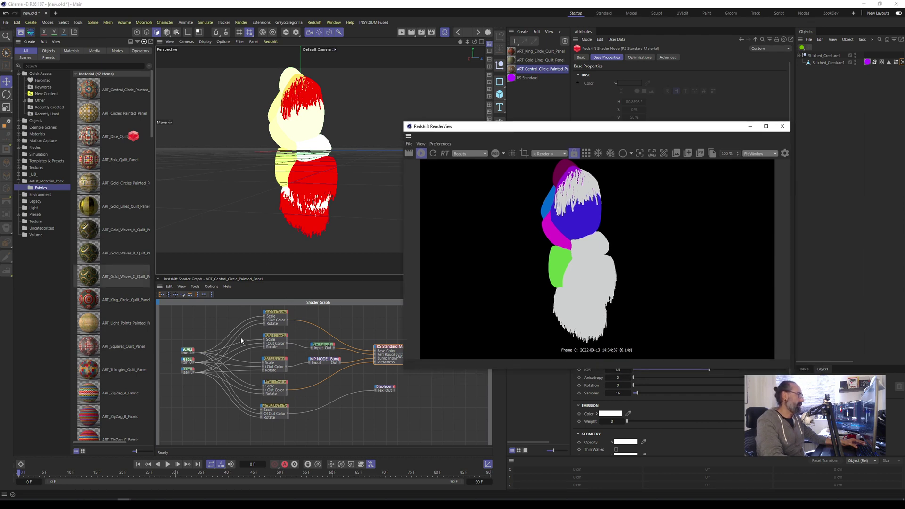
drag(575, 127, 571, 53)
drag(176, 323, 406, 427)
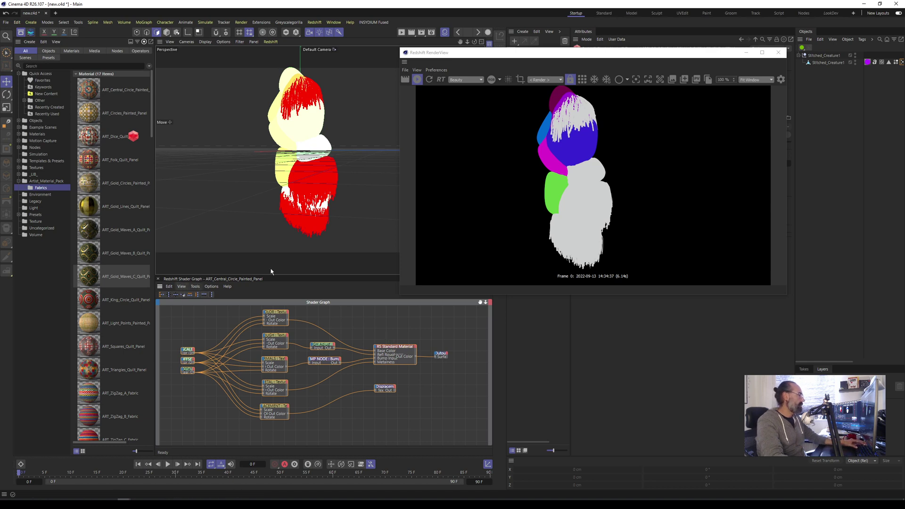
Paste the copied Central Circle Painted Panel nodes into the RS Standard material's graph and place them below the Vertex Attribute chain.
drag(476, 57, 162, 41)
click(526, 78)
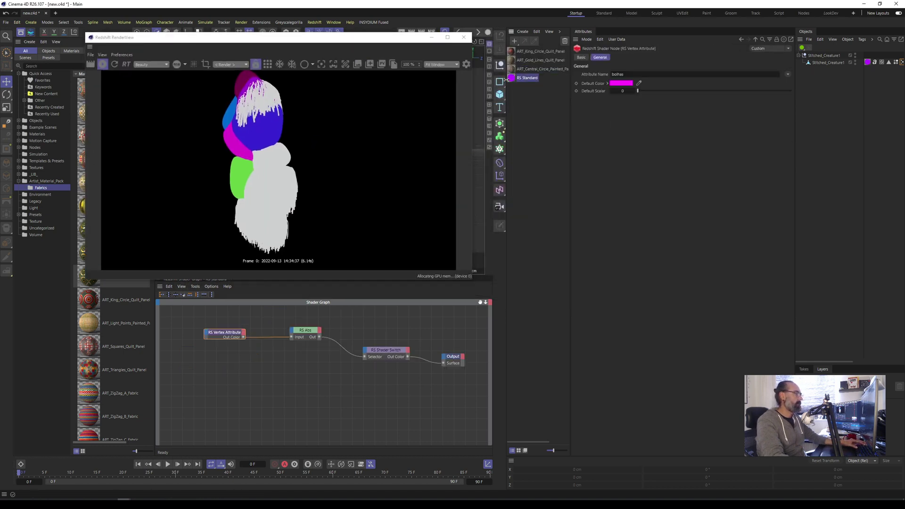
key(ctrl+v)
click(428, 317)
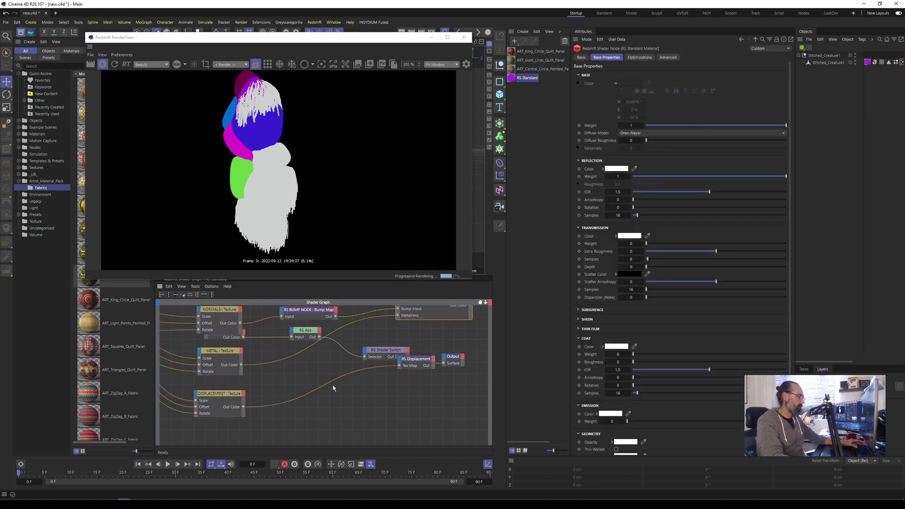
key(ctrl+z)
scroll(293, 397, down, 2)
key(ctrl+z)
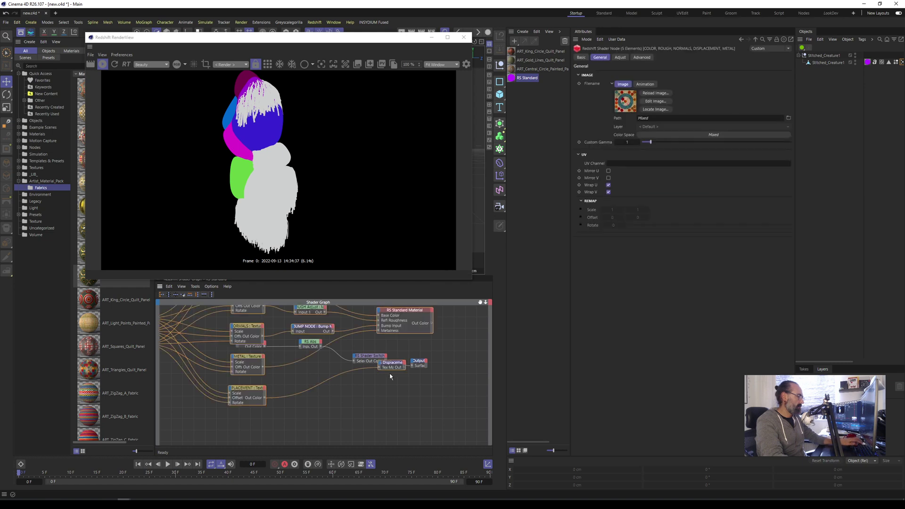
drag(417, 311, 355, 353)
Connect the pasted RS Standard Material's output to the Shader Switch's Shader 3 input.
scroll(354, 376, up, 3)
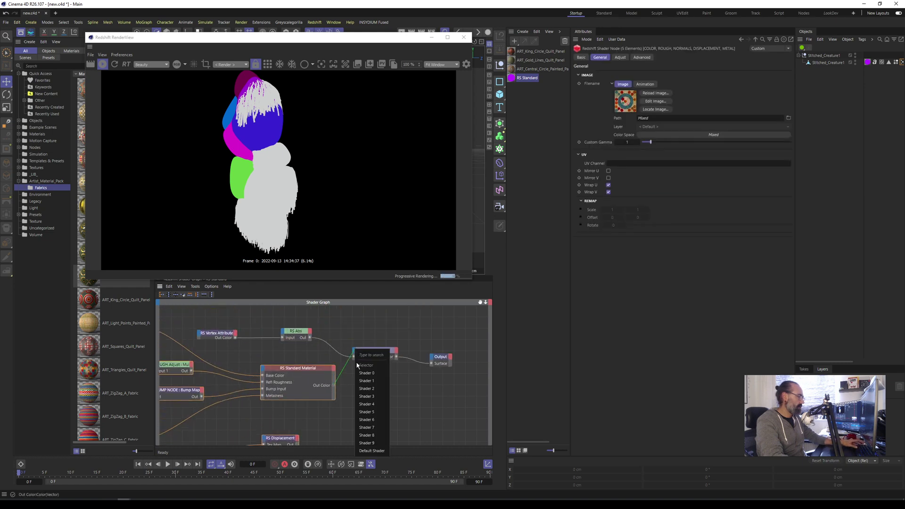
click(368, 373)
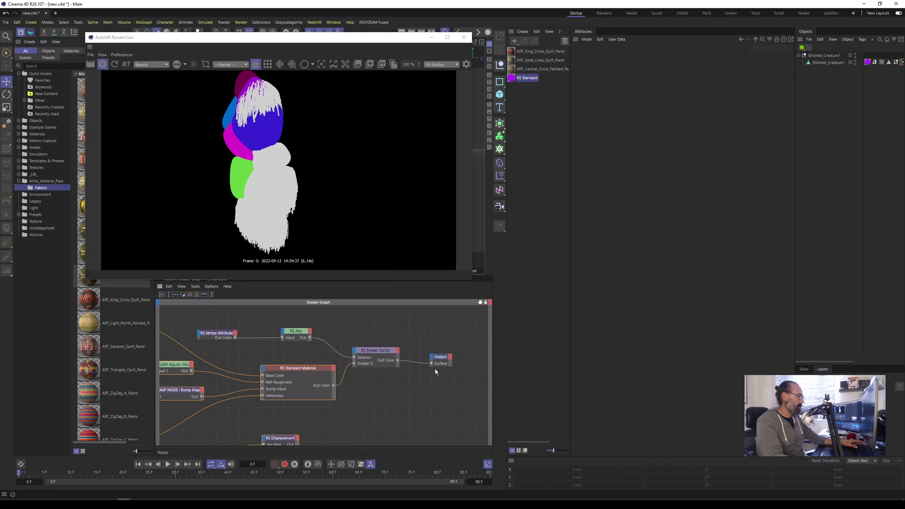
click(355, 350)
click(370, 398)
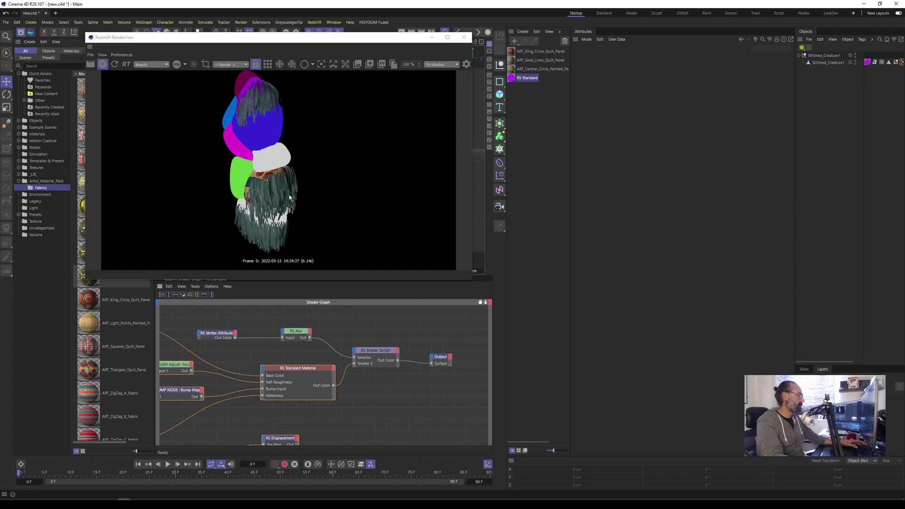
Open the ART_Gold_Lines_Quilt_Panel material's shader graph and select all of its nodes.
drag(242, 143, 275, 145)
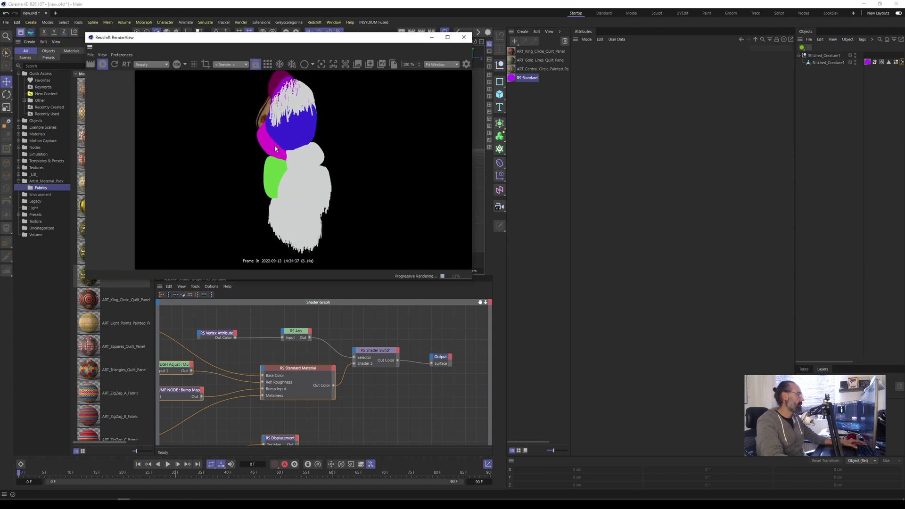
drag(312, 33, 651, 61)
alt+drag(299, 141, 330, 156)
alt+right_drag(306, 331, 134, 348)
drag(508, 59, 485, 128)
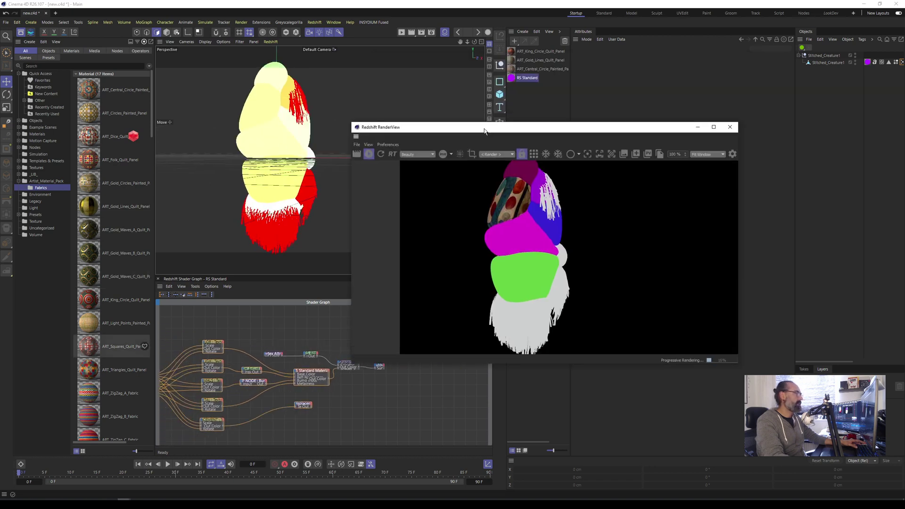
click(529, 61)
scroll(248, 375, down, 3)
drag(168, 324, 322, 429)
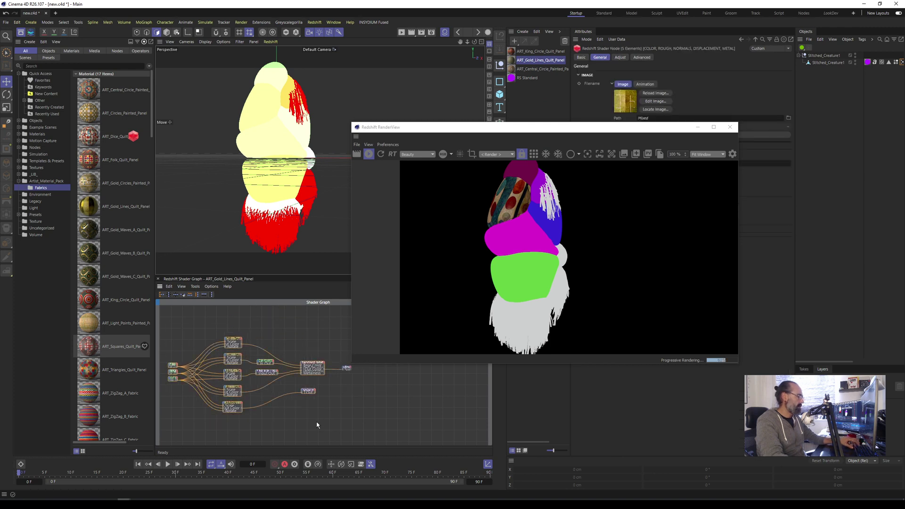
Paste the copied Gold Lines nodes into the RS Standard material's graph and move them below the first fabric network.
click(542, 78)
scroll(325, 406, down, 2)
click(271, 397)
key(ctrl+v)
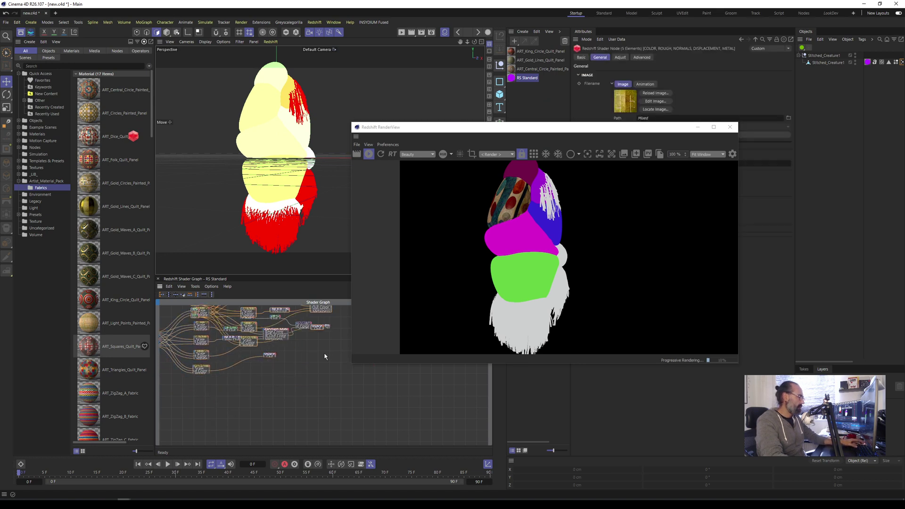
middle_drag(328, 318, 318, 351)
drag(313, 337, 246, 430)
middle_drag(278, 416, 253, 380)
Move the Shader Switch down between the two fabric networks and connect the Gold Lines Standard Material to its Shader 6 input.
click(228, 405)
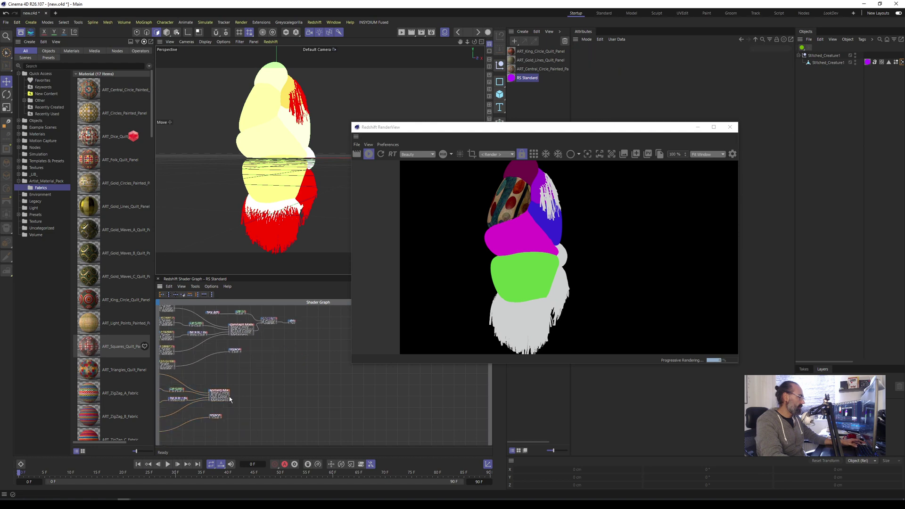
drag(229, 397, 259, 324)
click(264, 321)
drag(266, 325, 271, 367)
scroll(264, 370, up, 3)
middle_drag(265, 370, 272, 333)
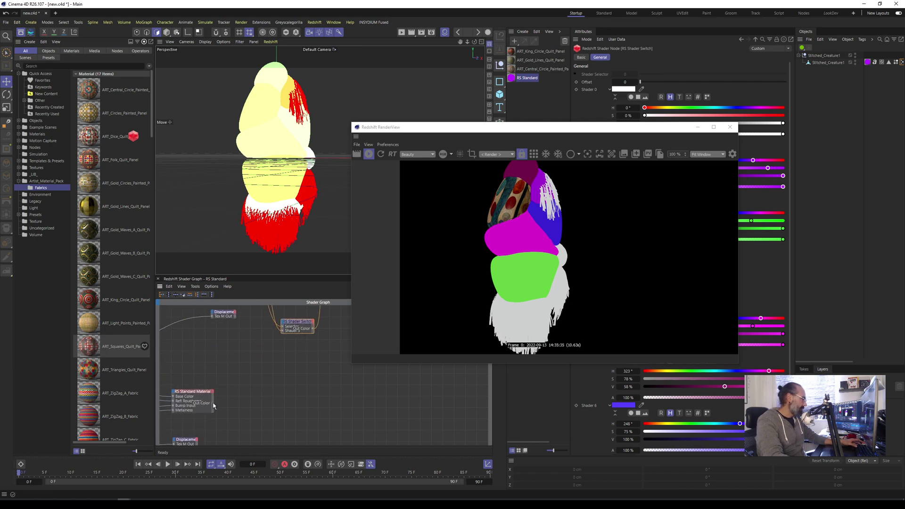
drag(244, 381, 303, 391)
click(303, 392)
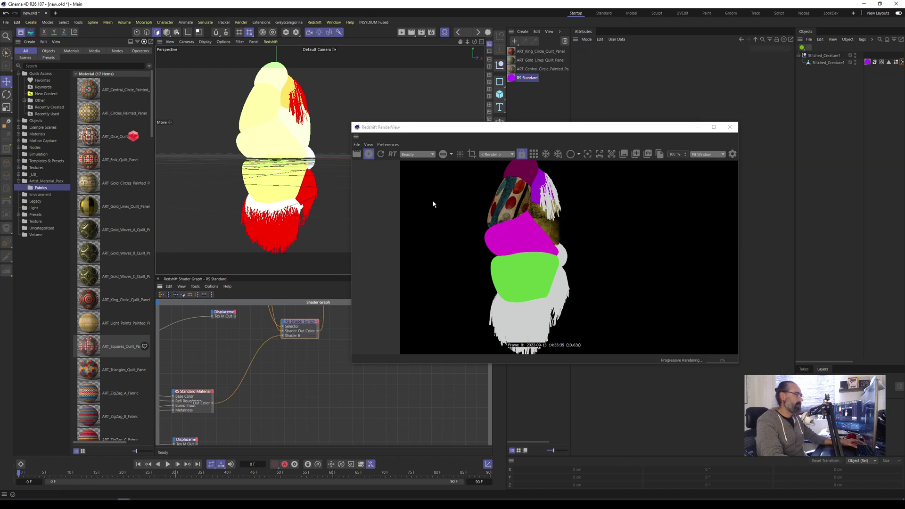
Check the gold fabric on the creature and locate the Displacement node in each pasted fabric network.
alt+drag(302, 150, 206, 148)
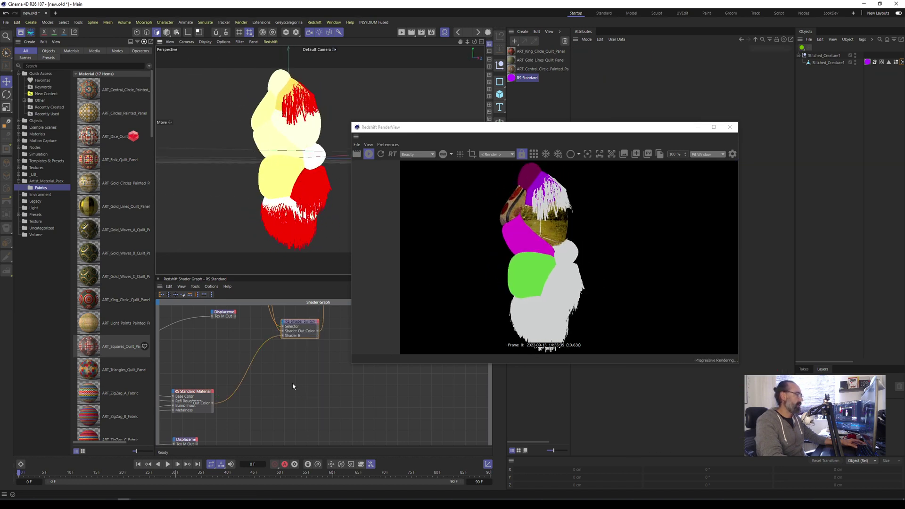
scroll(233, 378, down, 5)
drag(429, 129, 537, 130)
alt+middle_drag(317, 369, 369, 341)
scroll(279, 388, up, 1)
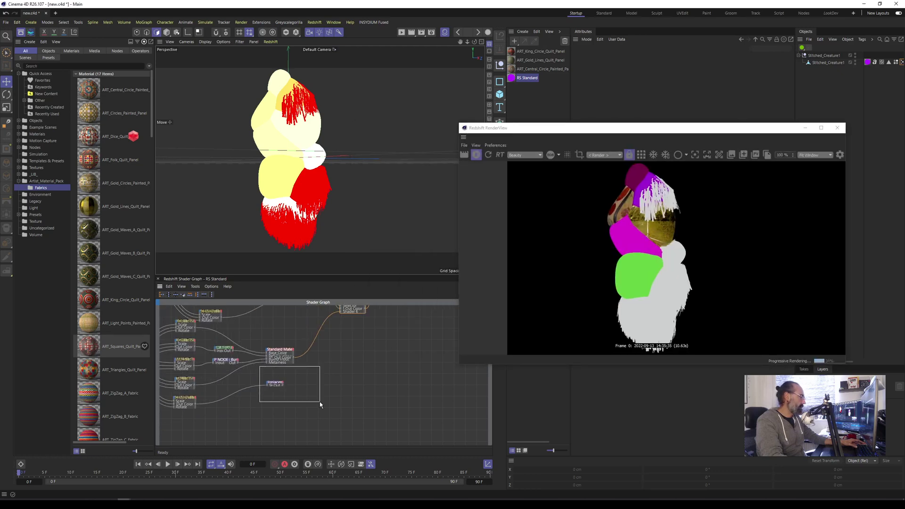
drag(301, 400, 302, 401)
alt+middle_drag(315, 306, 275, 350)
drag(266, 364, 267, 364)
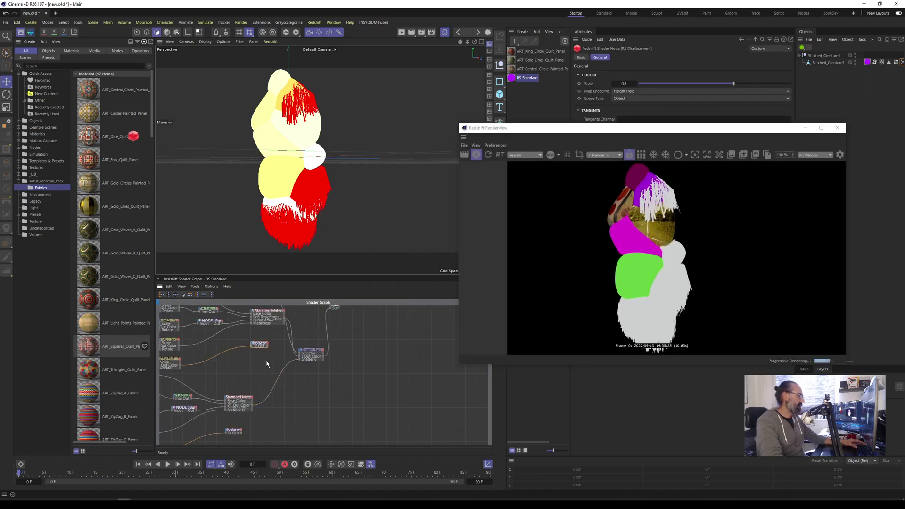
Enlarge the material's Output node and add a Displacement input to it.
scroll(309, 339, down, 1)
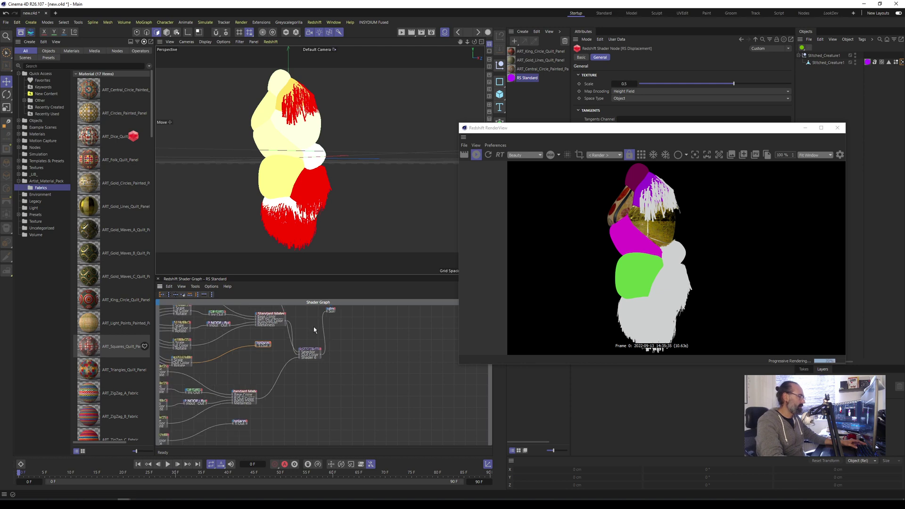
alt+middle_drag(334, 311, 324, 319)
click(323, 325)
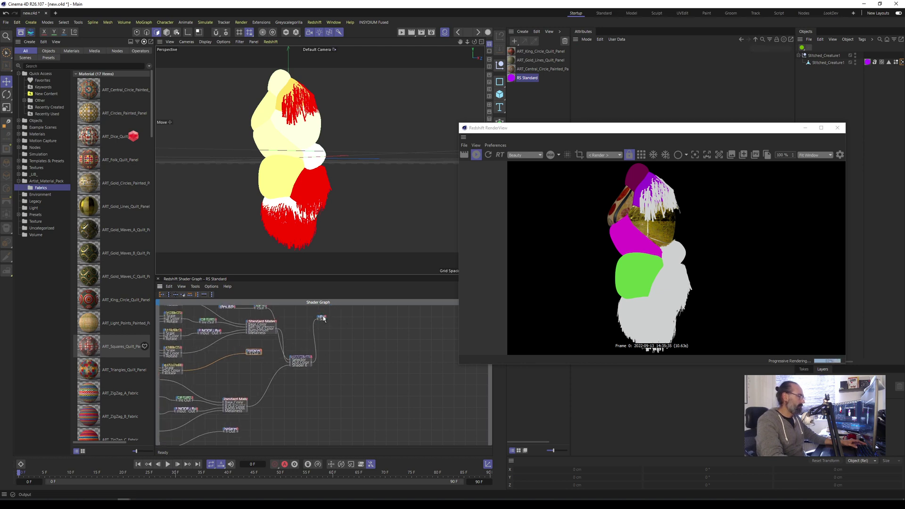
scroll(324, 319, up, 1)
alt+right_drag(325, 325, 372, 315)
alt+middle_drag(310, 317, 303, 377)
alt+right_drag(304, 377, 522, 360)
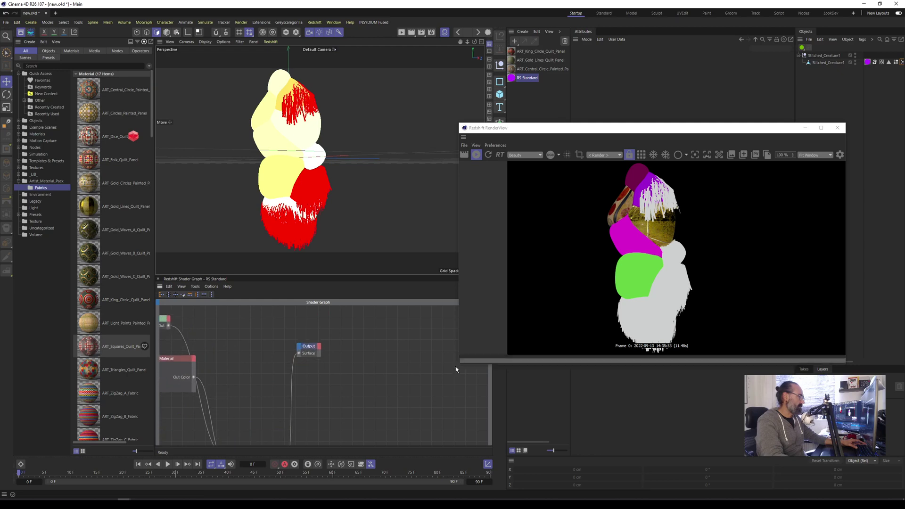
drag(319, 356, 381, 370)
drag(326, 348, 356, 348)
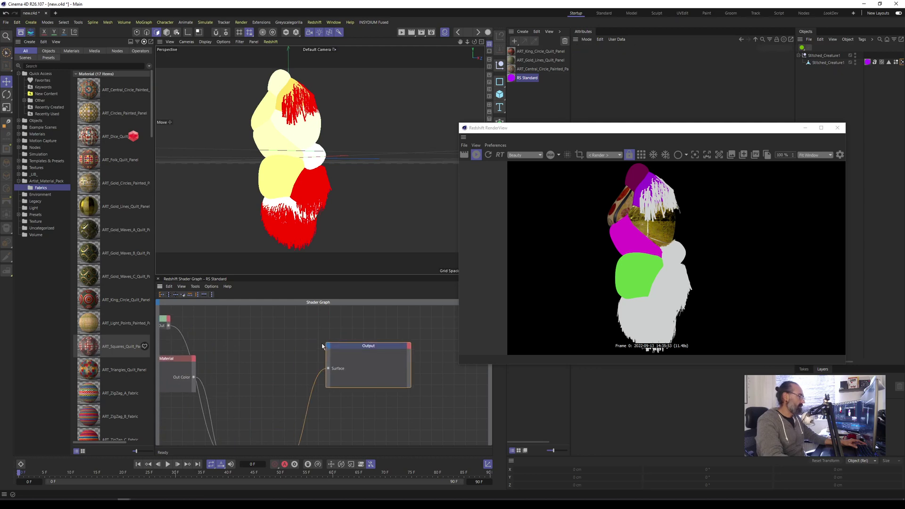
click(329, 346)
click(345, 360)
Duplicate the Shader Switch below the original and connect the copy's output to the Output node's Displacement input.
scroll(363, 386, down, 2)
scroll(361, 393, down, 3)
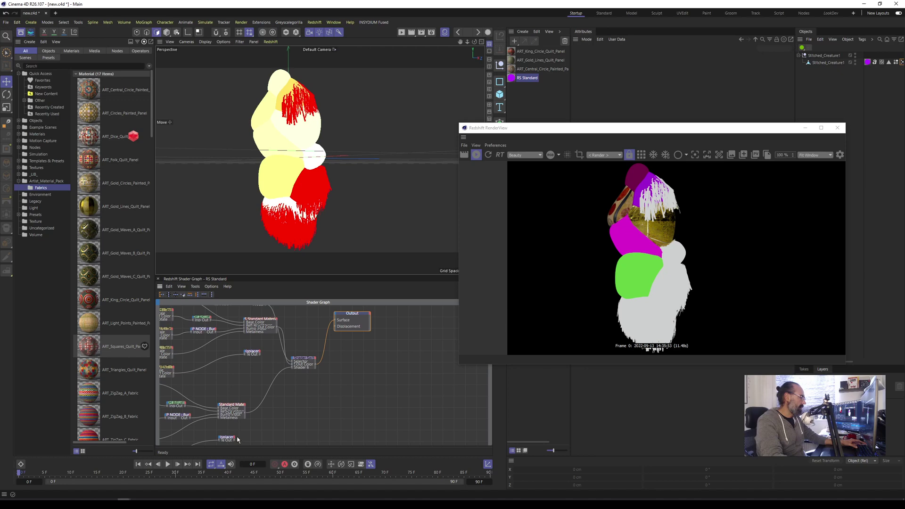
click(300, 368)
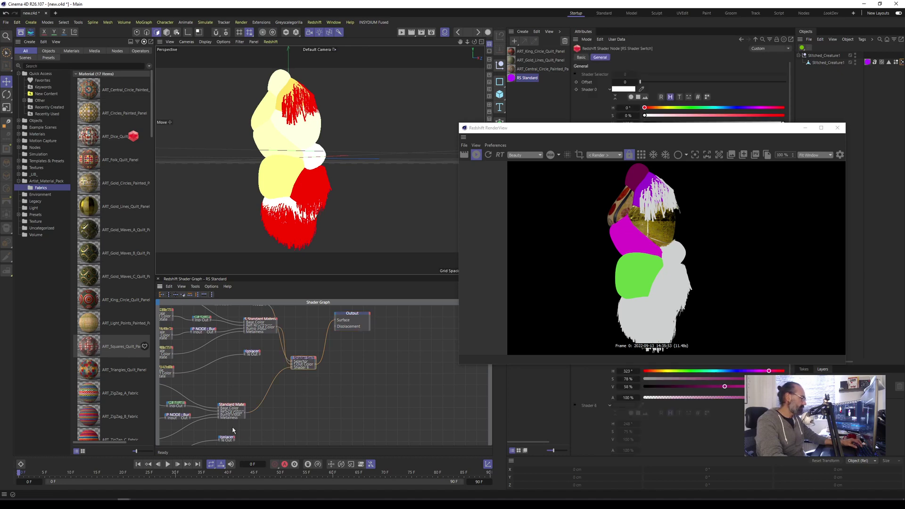
drag(302, 356, 307, 393)
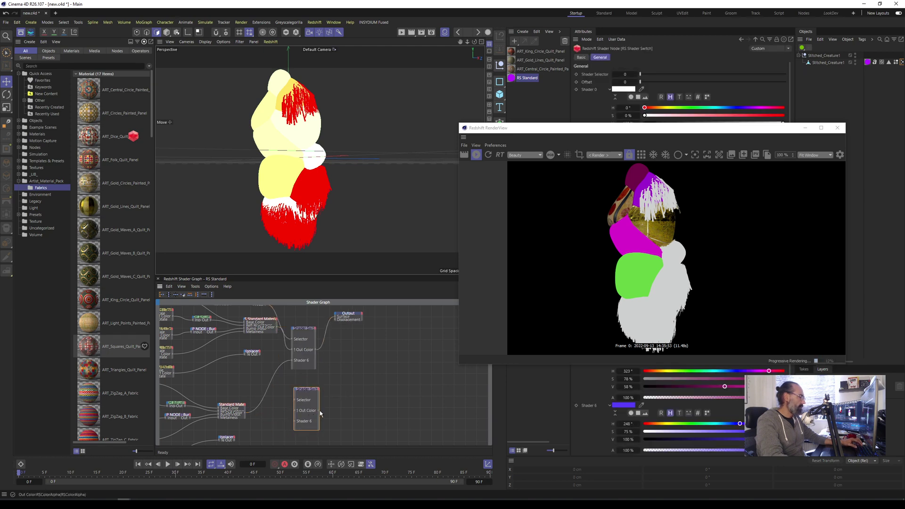
click(339, 361)
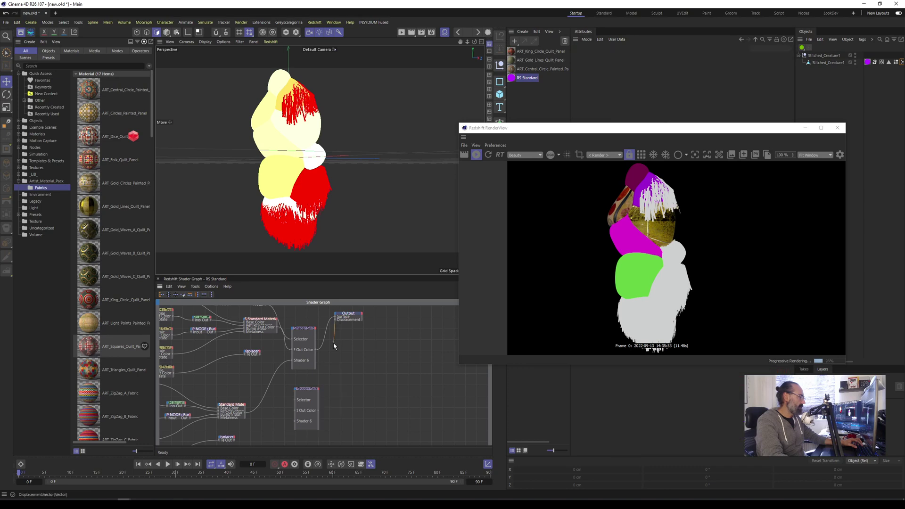
drag(320, 413, 318, 410)
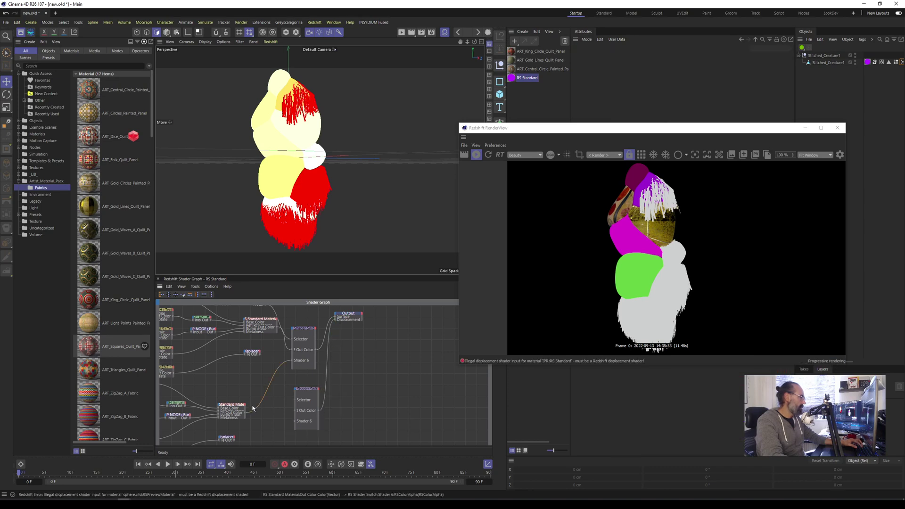
Connect the RS Abs node's output to the duplicate Shader Switch's Selector input.
scroll(249, 406, down, 2)
scroll(281, 379, down, 3)
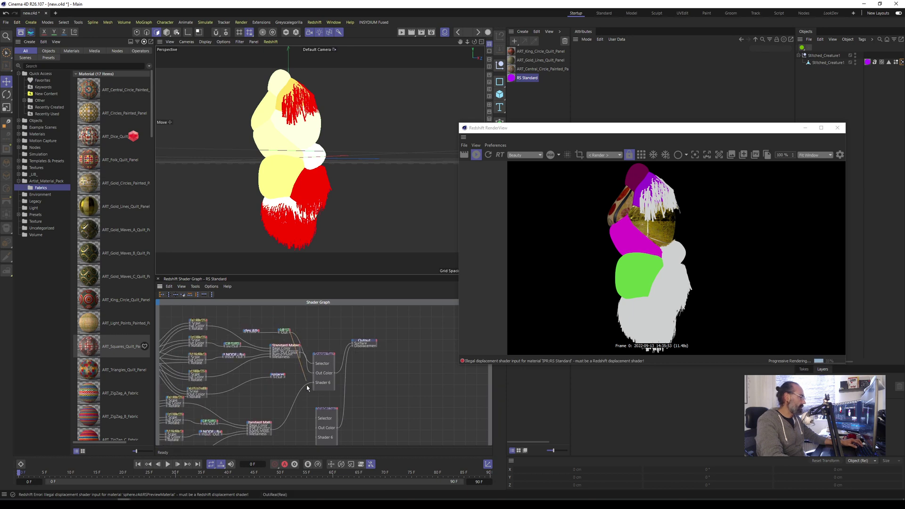
drag(316, 417, 317, 418)
middle_drag(300, 430, 294, 396)
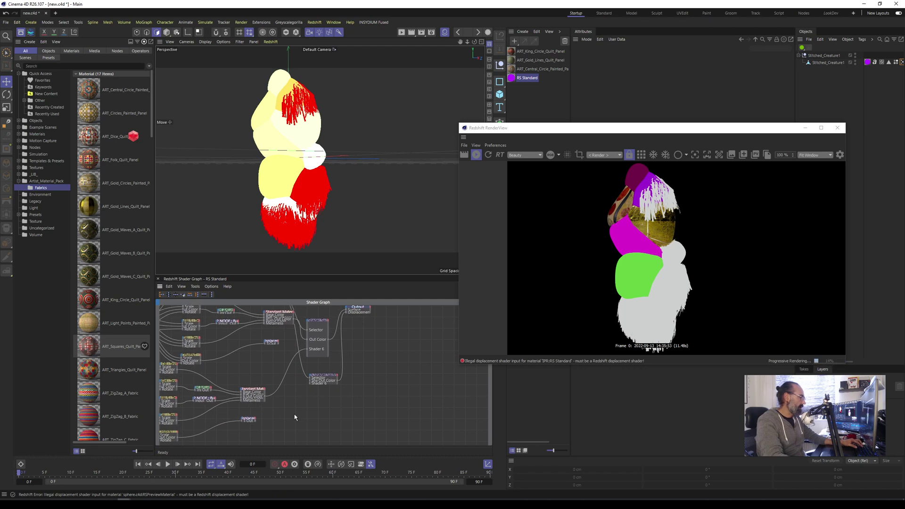
Review the layout of the two fabric networks and how they feed the two Shader Switches.
scroll(324, 385, down, 3)
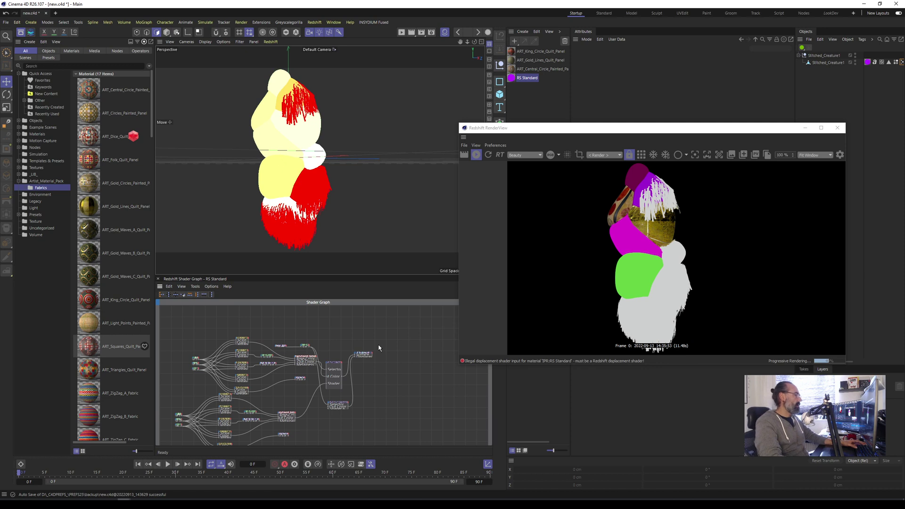
scroll(389, 356, down, 2)
drag(556, 129, 469, 74)
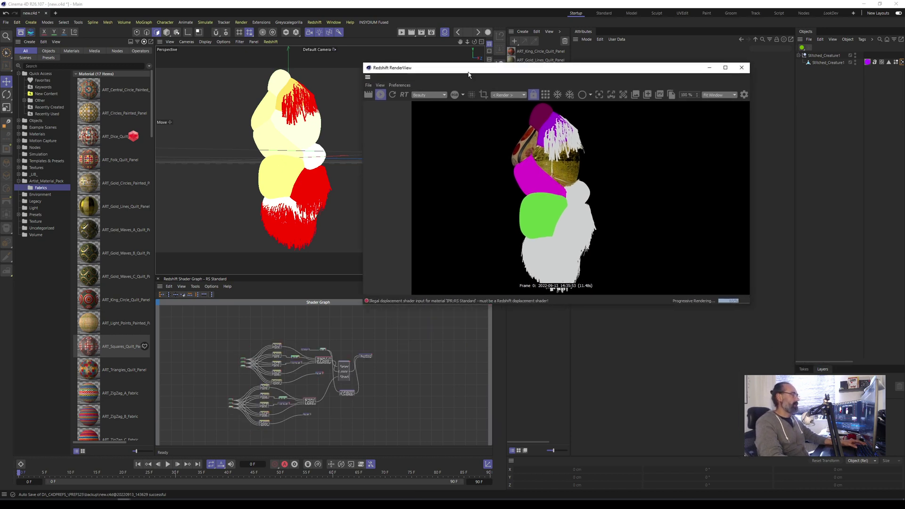
scroll(391, 345, down, 2)
middle_drag(362, 367, 334, 348)
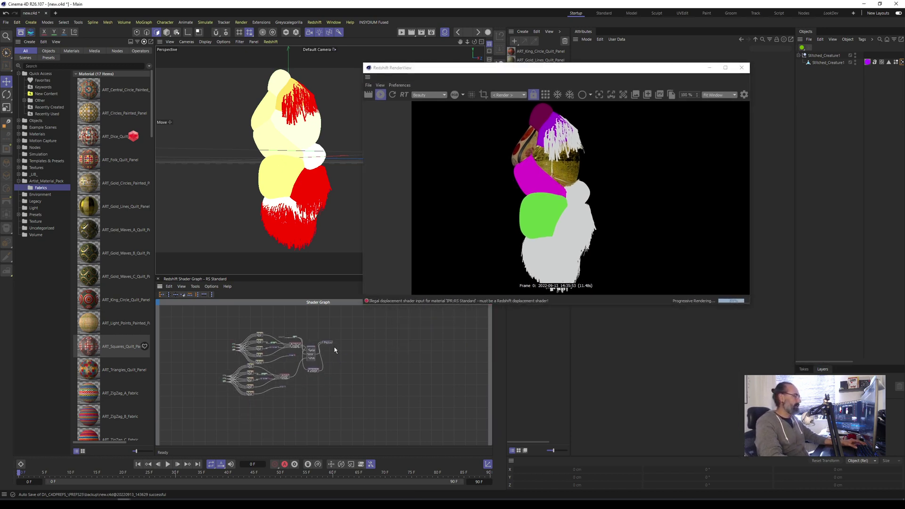
middle_drag(321, 384, 336, 357)
scroll(257, 353, up, 2)
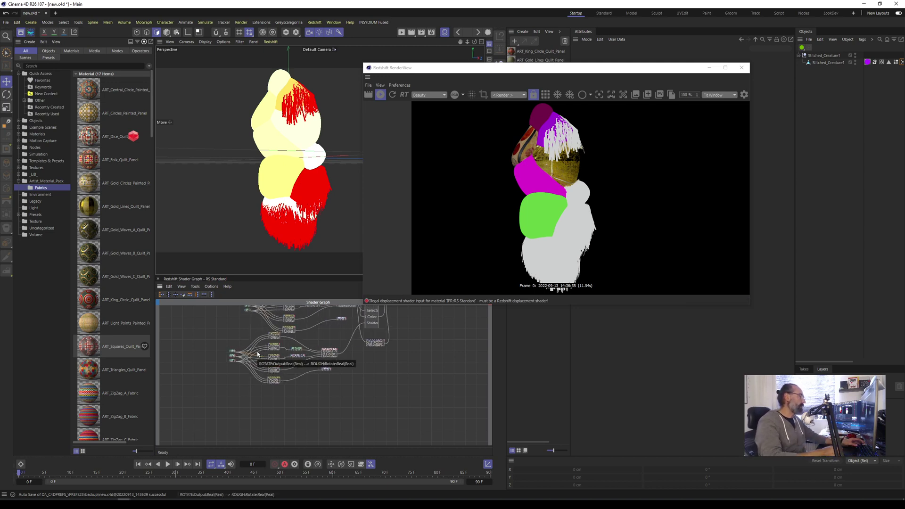
middle_drag(322, 338, 311, 353)
scroll(311, 352, up, 3)
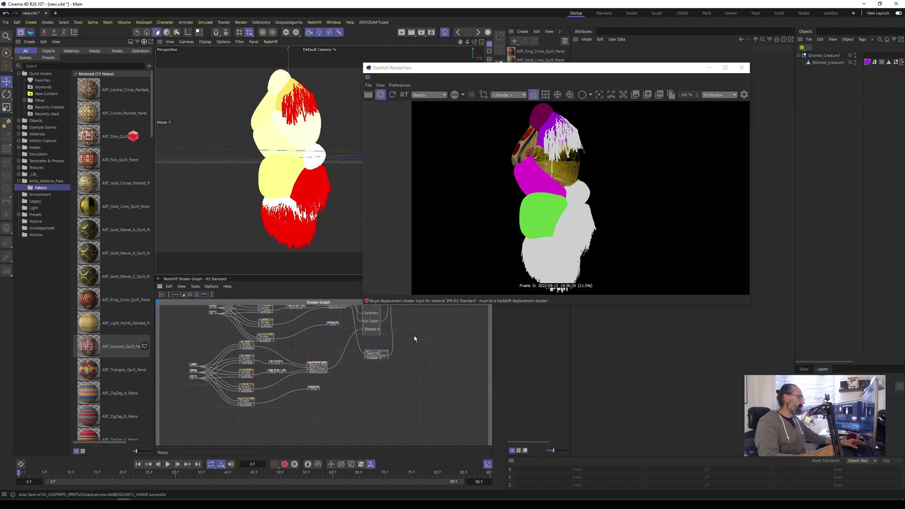
Select every node of the lower Gold Lines network, including its Standard Material and Displacement nodes, and group them.
drag(161, 352, 245, 411)
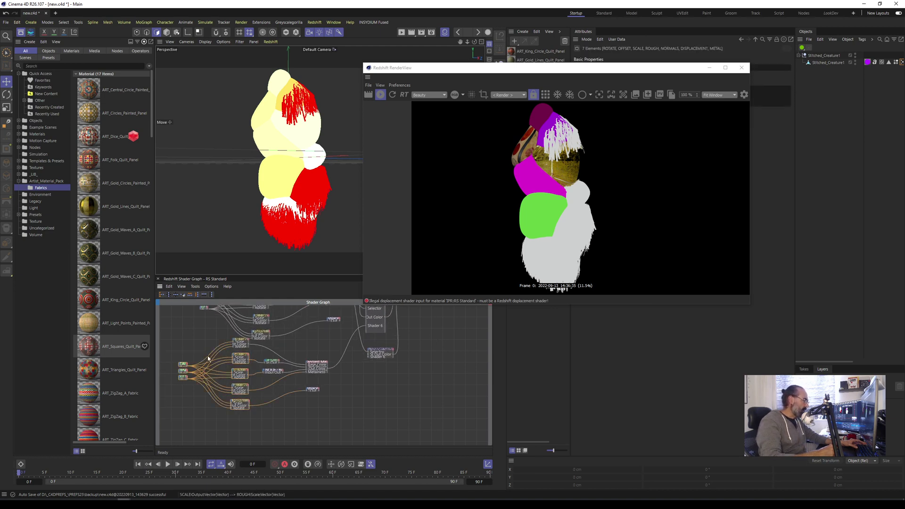
middle_drag(211, 338, 239, 347)
drag(192, 355, 275, 429)
shift+click(297, 370)
shift+click(309, 379)
shift+drag(331, 352, 365, 421)
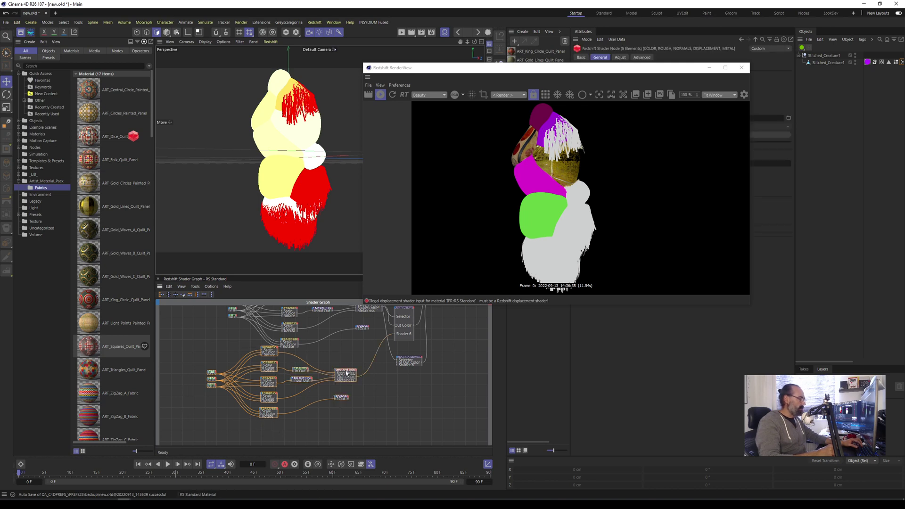
right_click(347, 373)
click(372, 390)
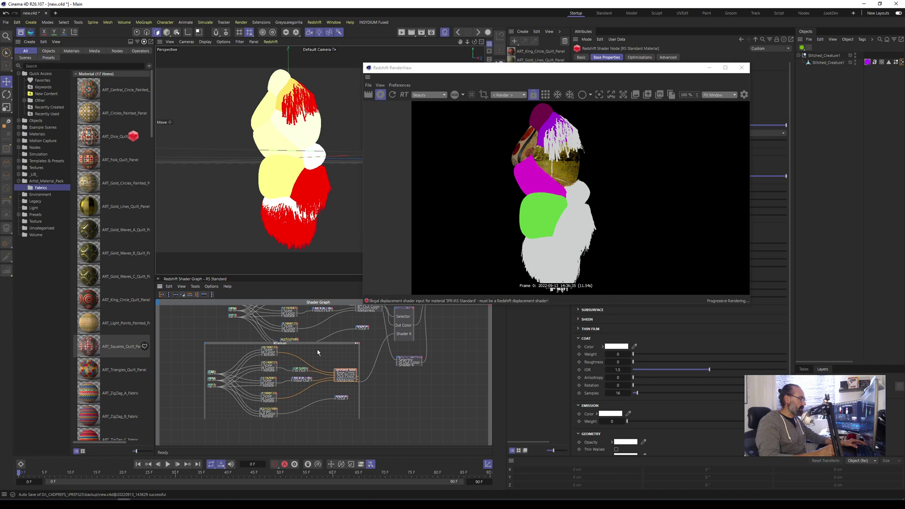
Collapse the grouped Gold Lines network, move it lower in the graph below the other network, and expand it again.
alt+right_drag(355, 342, 409, 340)
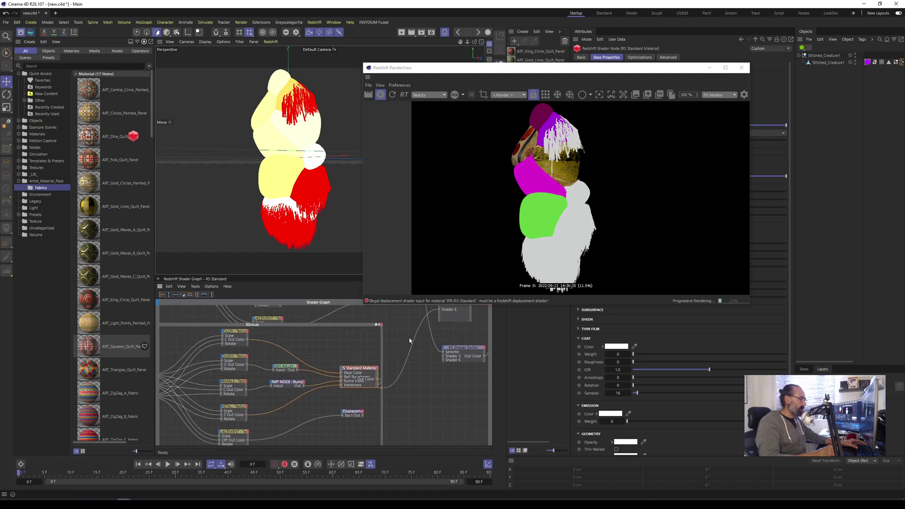
click(235, 340)
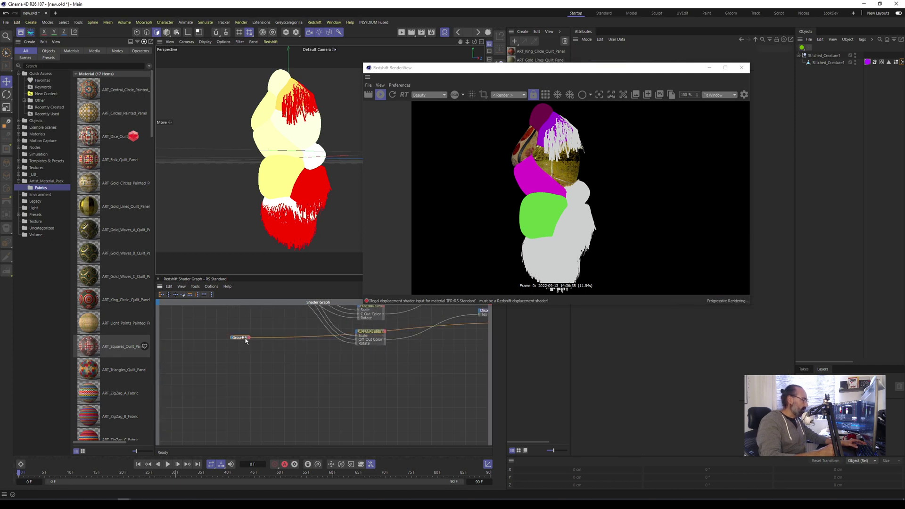
drag(237, 338, 321, 397)
click(228, 386)
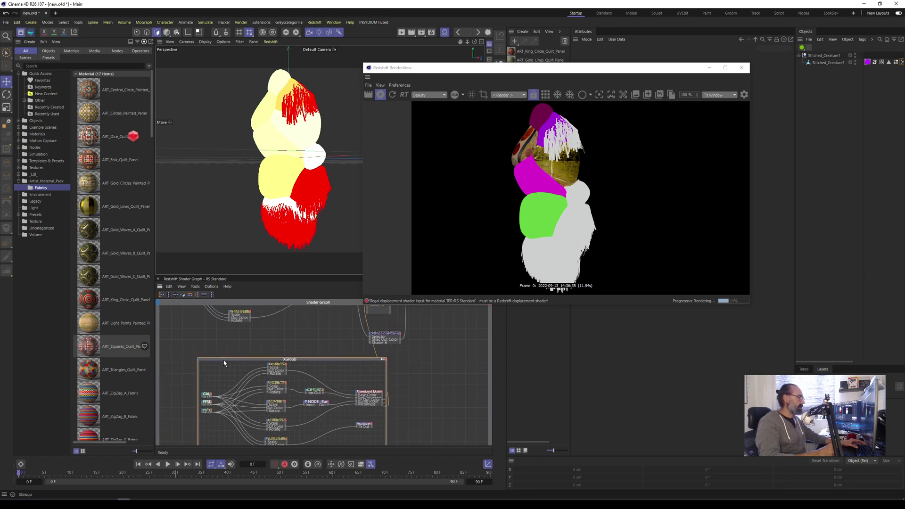
click(225, 363)
click(203, 361)
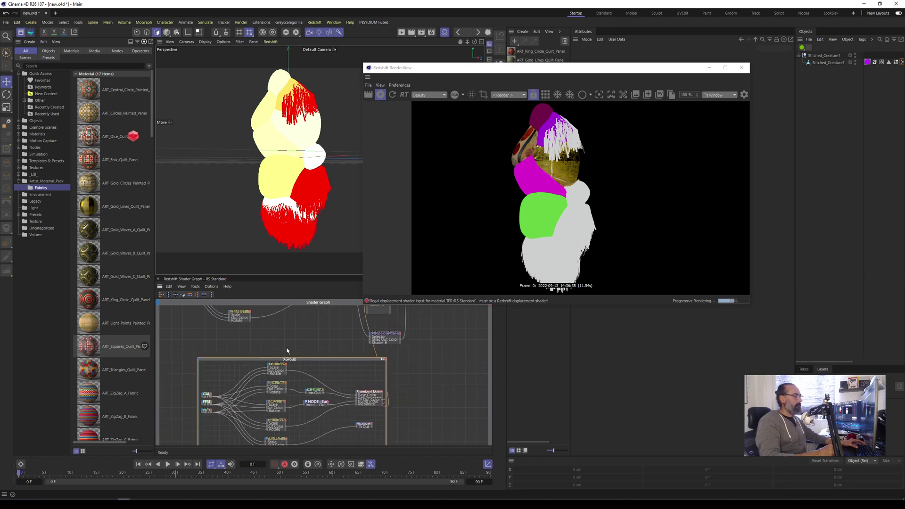
Delete both fabric networks and the displacement Shader Switch, keeping only the Vertex Attribute, RS Abs, original Shader Switch and Output nodes.
middle_drag(286, 351, 319, 366)
scroll(196, 371, down, 5)
drag(542, 68, 722, 53)
drag(244, 377, 236, 377)
drag(214, 370, 305, 429)
key(Delete)
drag(195, 319, 276, 387)
key(Delete)
drag(305, 359, 307, 367)
drag(307, 366, 262, 330)
key(Delete)
alt+right_drag(339, 354, 500, 329)
alt+middle_drag(285, 352, 262, 377)
drag(263, 381, 352, 405)
key(Delete)
Arrange the Vertex Attribute, RS Abs, Shader Switch and Output nodes in a compact chain.
click(347, 341)
drag(381, 353, 390, 363)
alt+right_drag(317, 336, 339, 326)
alt+middle_drag(300, 307, 327, 344)
alt+right_drag(328, 344, 344, 340)
drag(187, 325, 289, 374)
drag(273, 340, 269, 378)
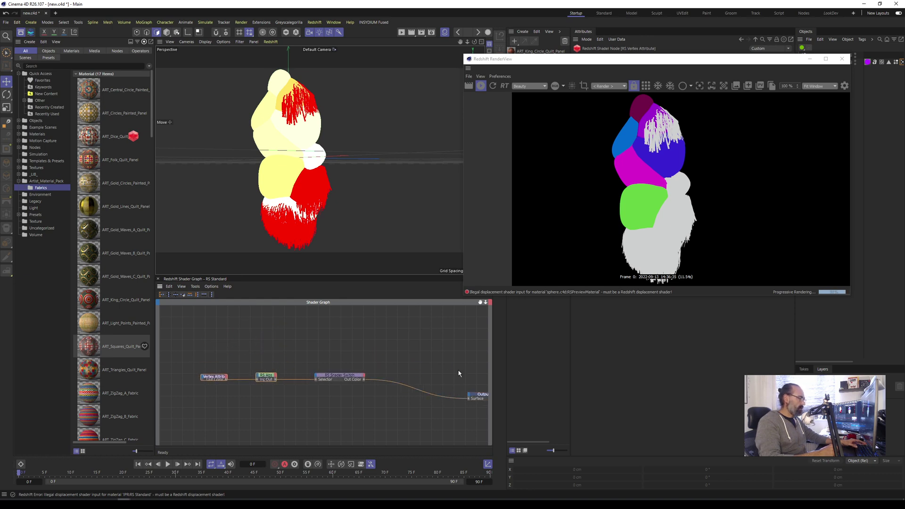
alt+middle_drag(458, 374, 411, 355)
drag(437, 375, 359, 342)
alt+middle_drag(292, 340, 351, 337)
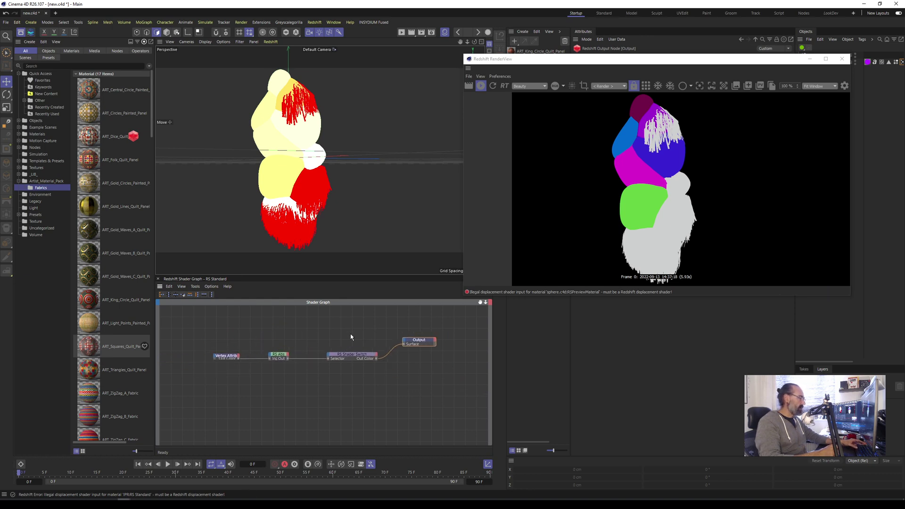
click(394, 318)
Uncover the material list and add ART_Central_Circle_Painted_Panel to the graph as an Object node and as an RS Reference node.
drag(610, 60, 219, 59)
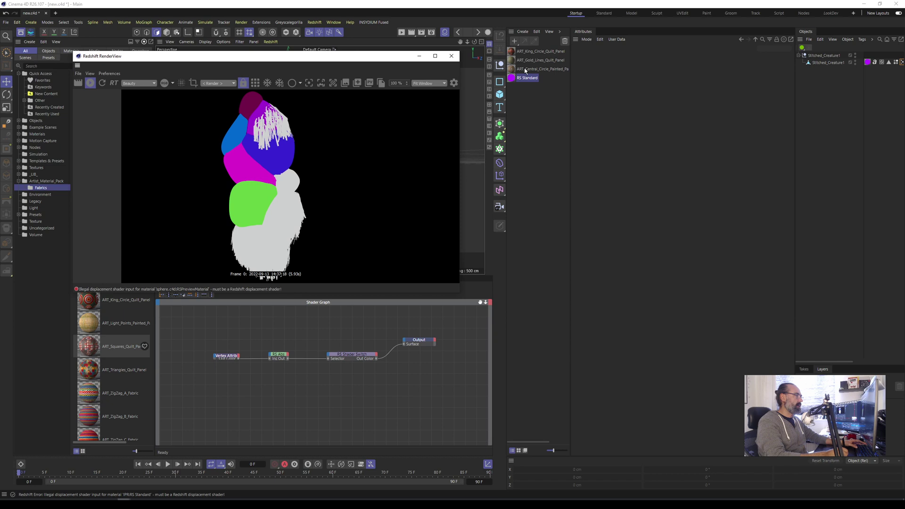
drag(298, 403, 371, 396)
click(310, 384)
drag(311, 411, 311, 412)
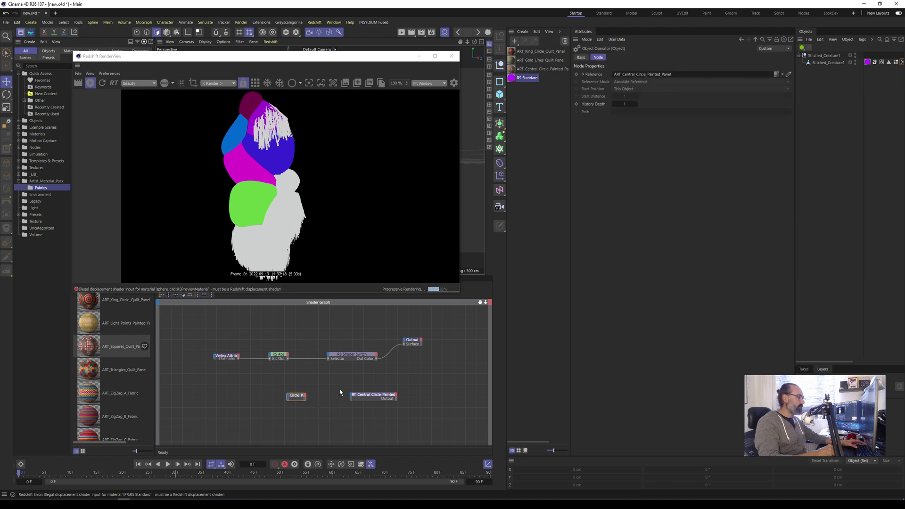
Inspect the Object node made from the Central Circle material and delete it, keeping the RS Reference node.
click(263, 384)
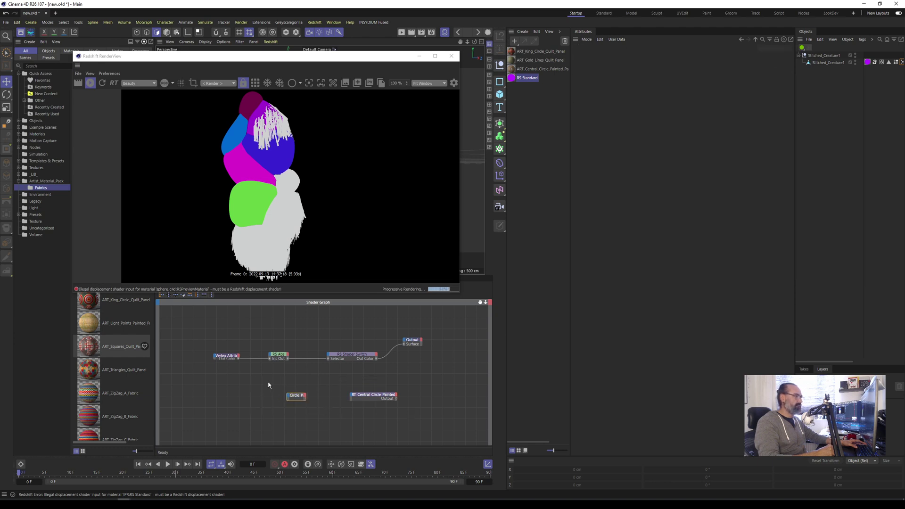
click(296, 396)
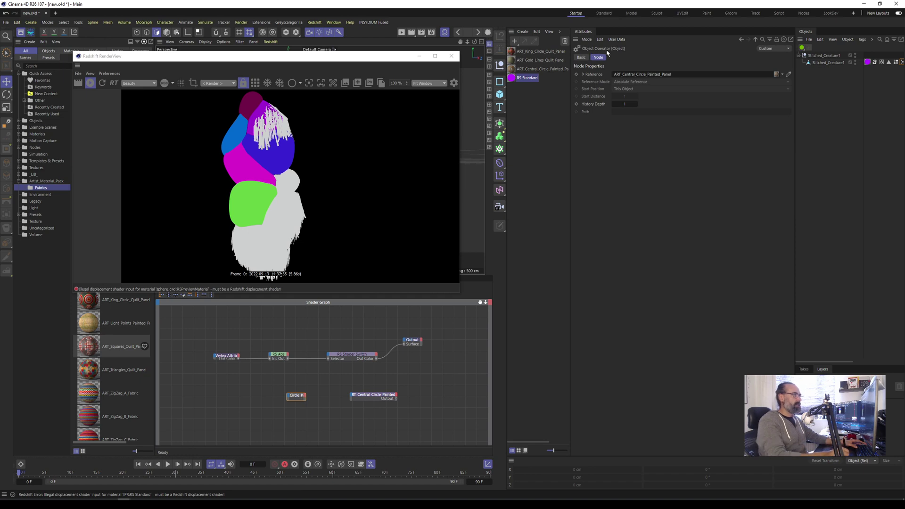
click(298, 395)
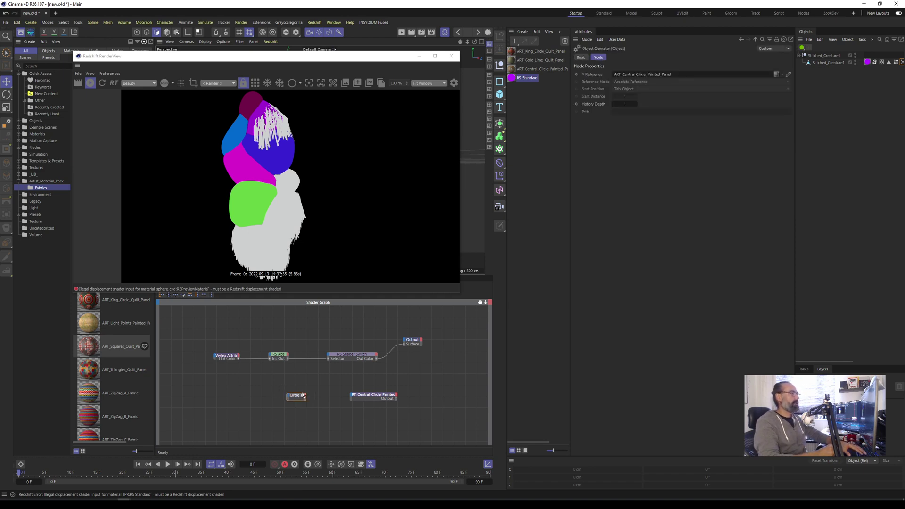
right_click(302, 399)
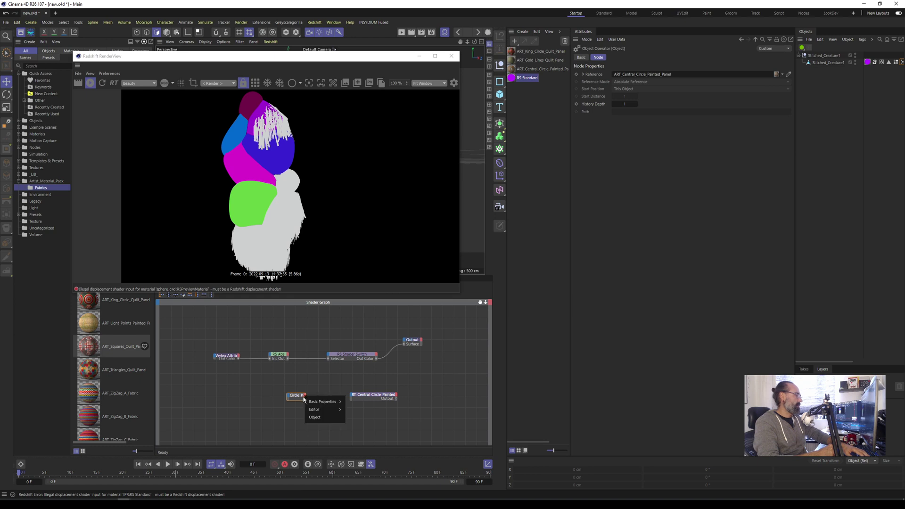
mouse_move(326, 413)
key(Escape)
key(Delete)
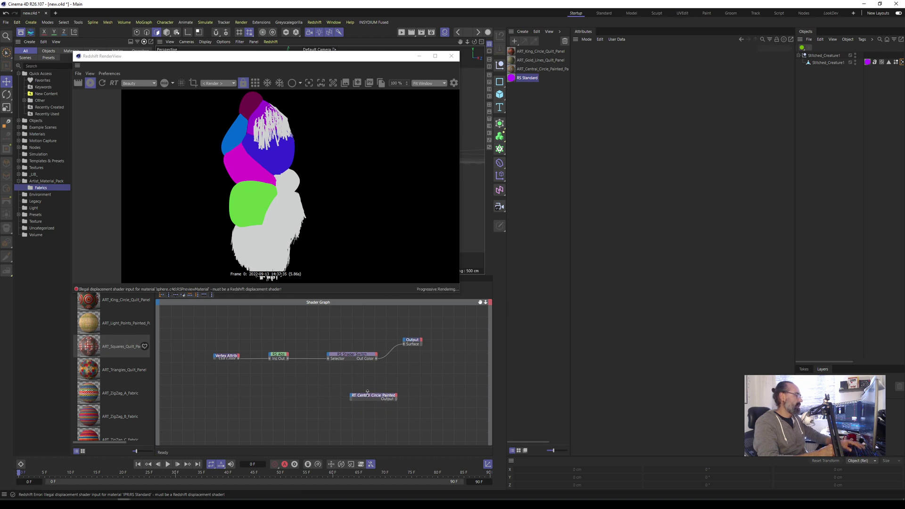
Connect the Central Circle Reference node's output to the Shader Switch's Shader 2 input and align the Output node with the switch.
click(373, 395)
drag(374, 395, 281, 383)
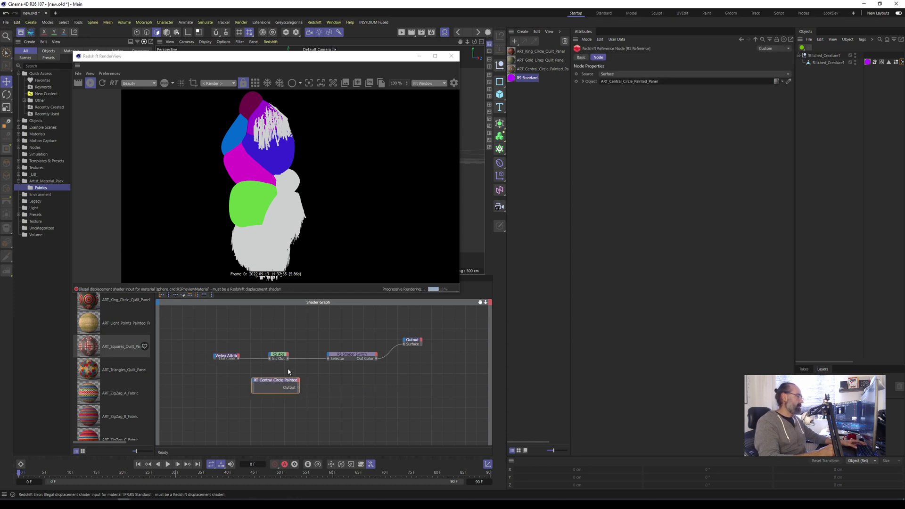
scroll(301, 377, up, 3)
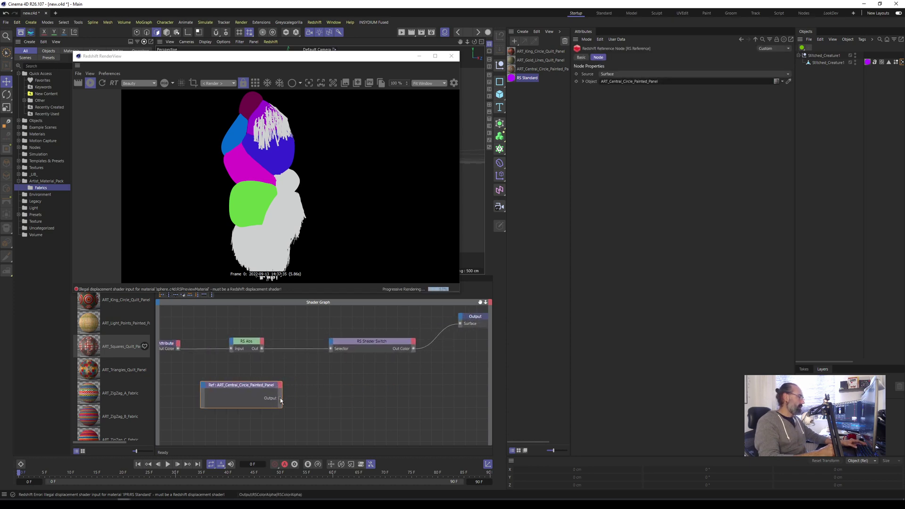
drag(332, 340, 333, 341)
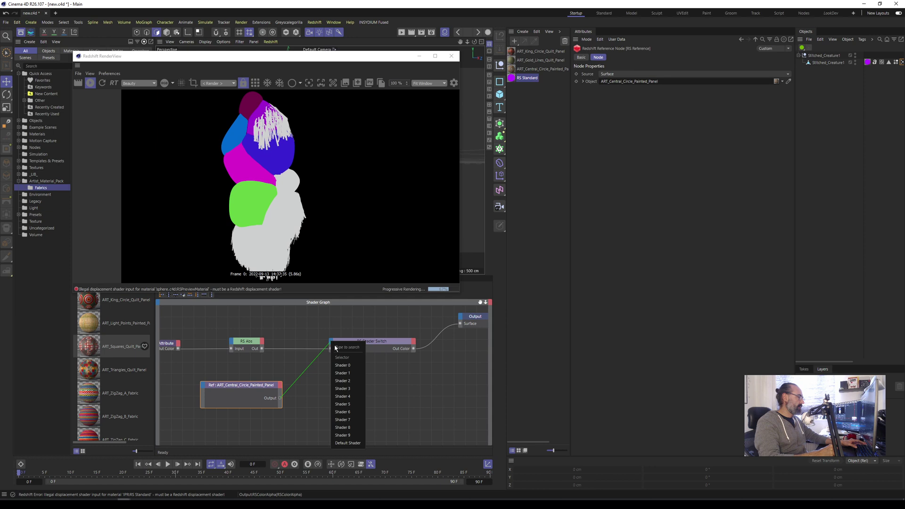
click(348, 383)
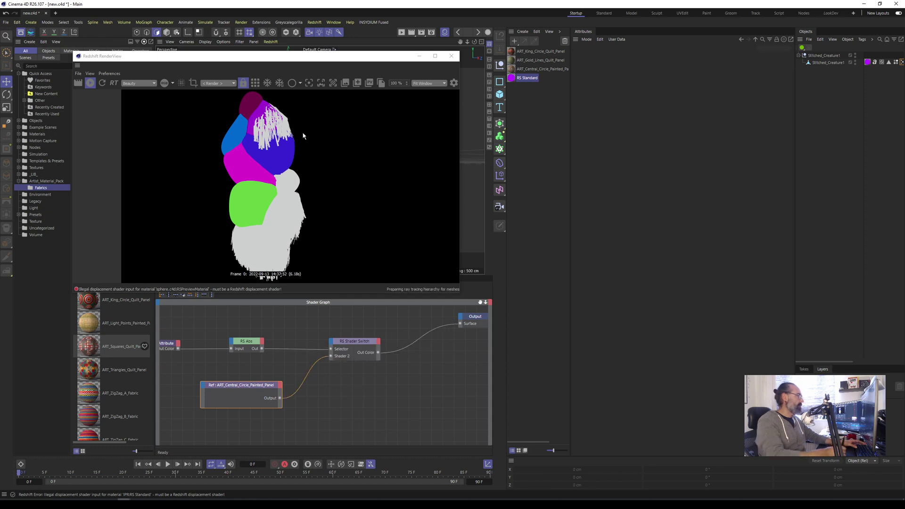
mouse_move(283, 60)
mouse_down()
mouse_move(346, 55)
mouse_move(279, 58)
mouse_up()
middle_drag(335, 390, 308, 391)
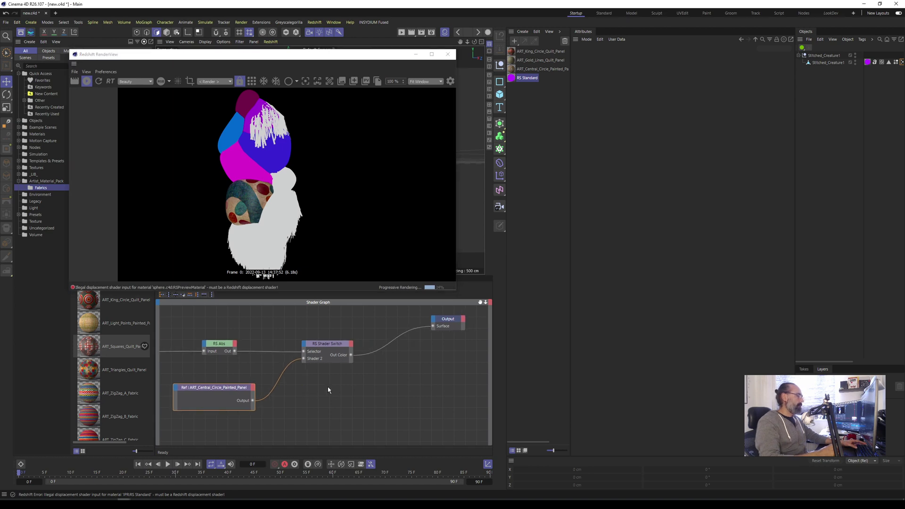
scroll(327, 387, down, 2)
drag(434, 326, 430, 353)
Review the Source options of the Central Circle Reference node.
click(225, 387)
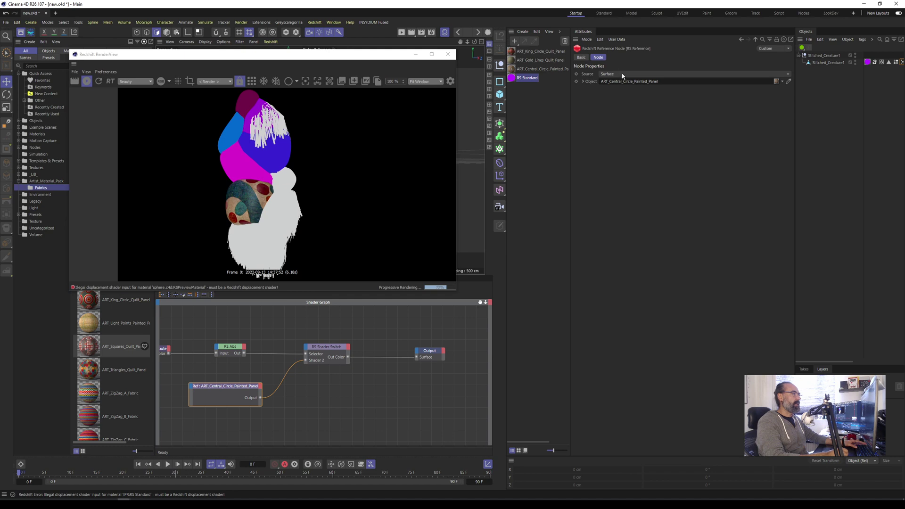
click(622, 74)
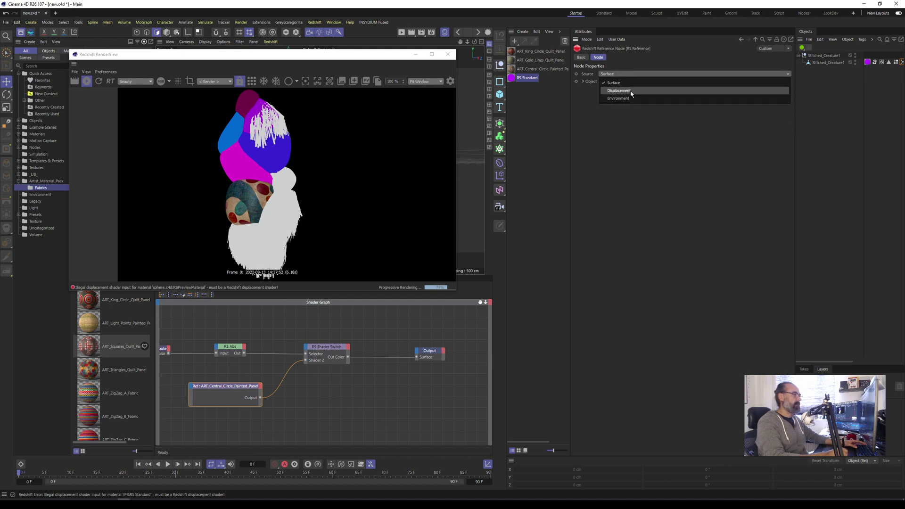
click(577, 168)
Duplicate the Shader Switch below the original and connect RS Abs to the copy's Selector input.
drag(236, 386, 225, 382)
middle_drag(285, 388, 307, 367)
drag(311, 335, 301, 397)
click(325, 393)
click(319, 339)
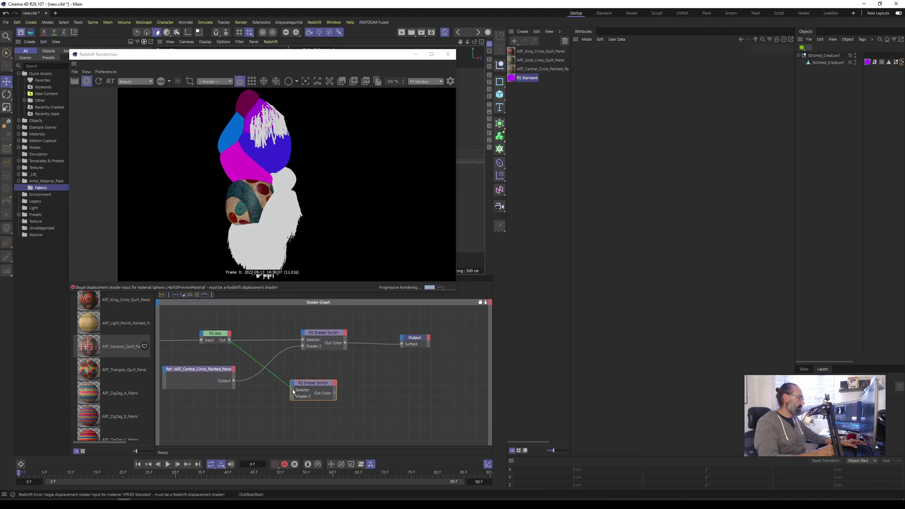
drag(292, 393, 292, 390)
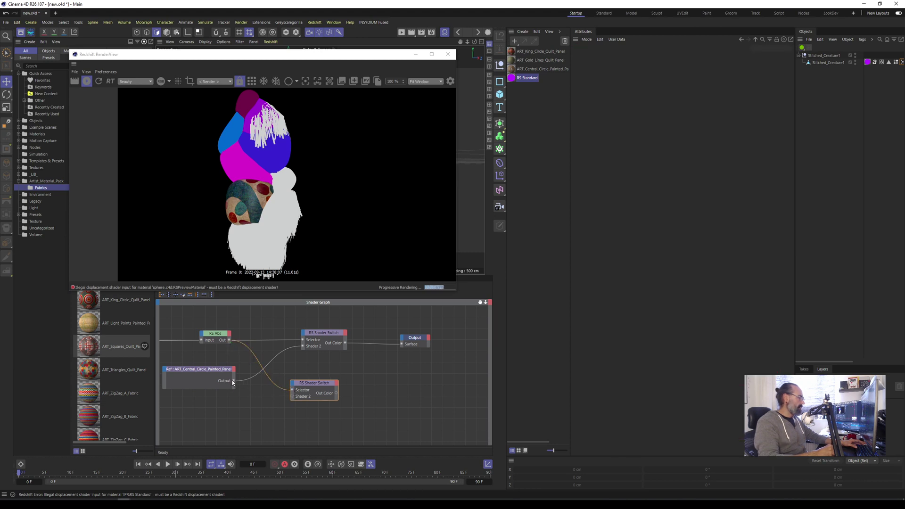
Duplicate the Central Circle Reference node below the original and set the copy's Source to Displacement.
click(212, 373)
ctrl+drag(213, 372, 213, 414)
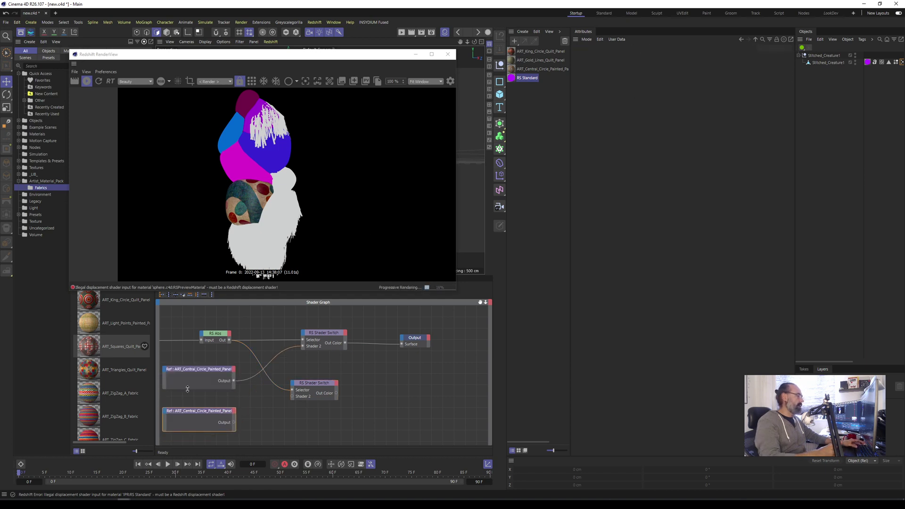
click(626, 74)
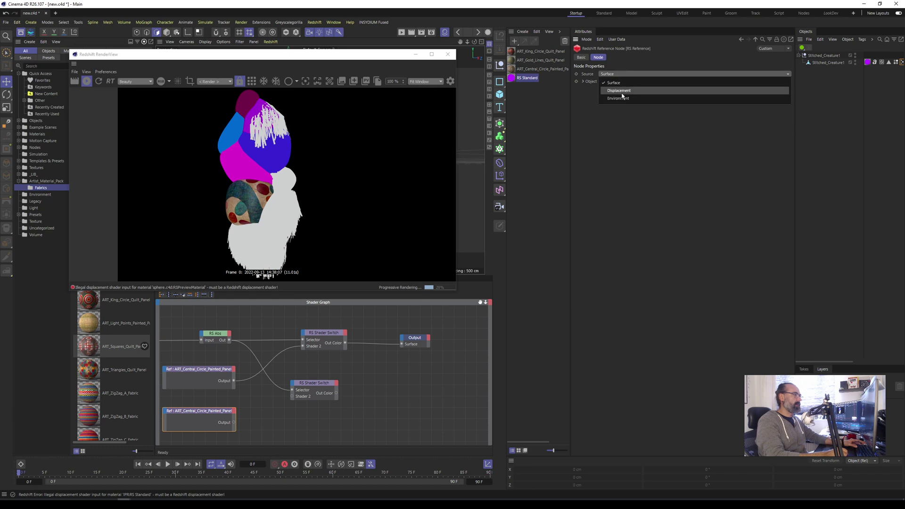
click(620, 90)
Connect the displacement Reference to Shader 2 of the duplicate Shader Switch, and that switch's output to the Output node's Displacement input.
drag(235, 424, 252, 420)
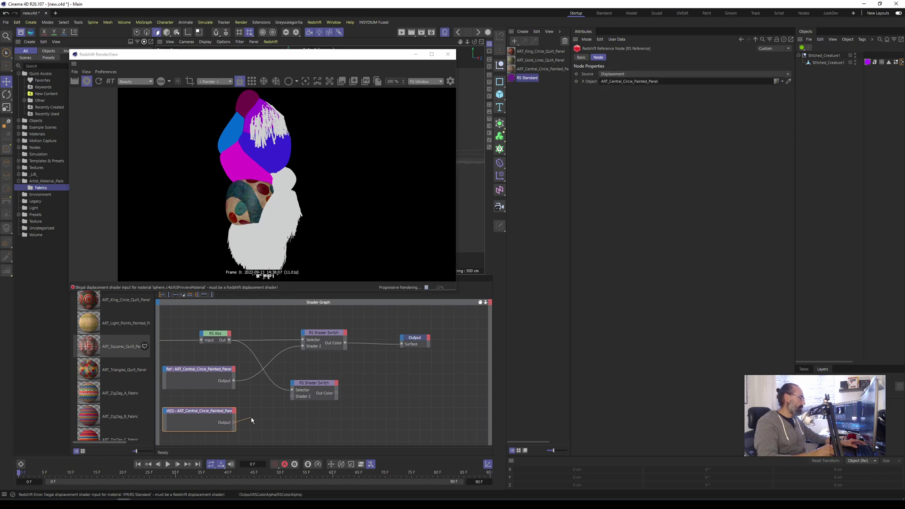
drag(292, 398, 409, 350)
click(419, 354)
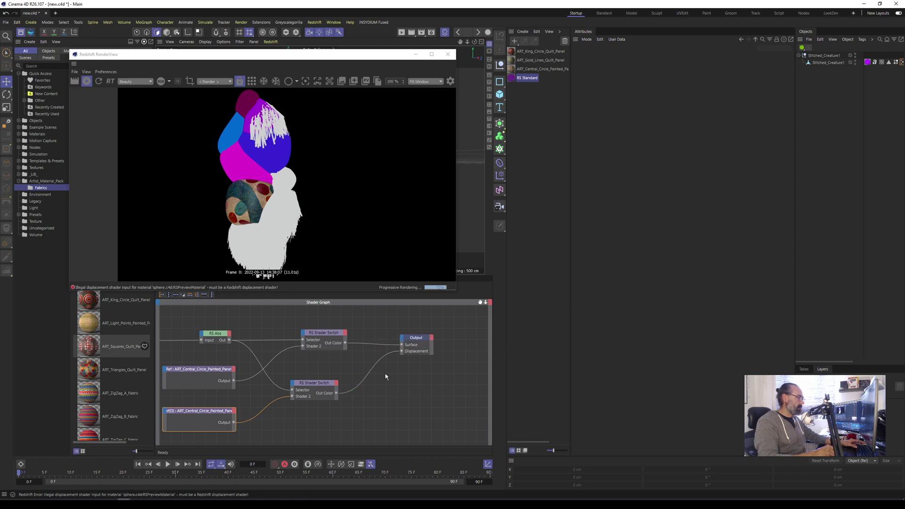
Spread out the Vertex Attribute, RS Abs and both Reference nodes, and move and enlarge the lower Shader Switch.
middle_drag(305, 430, 357, 423)
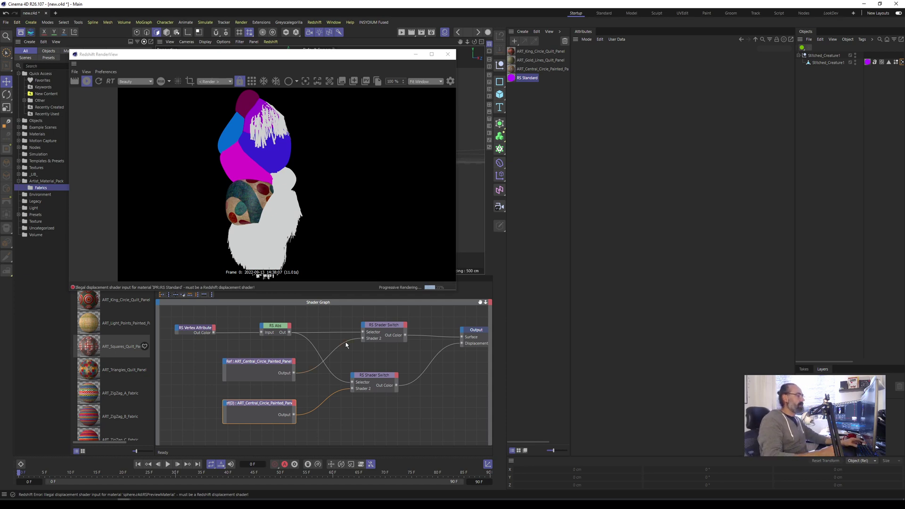
alt+right_drag(283, 362, 156, 362)
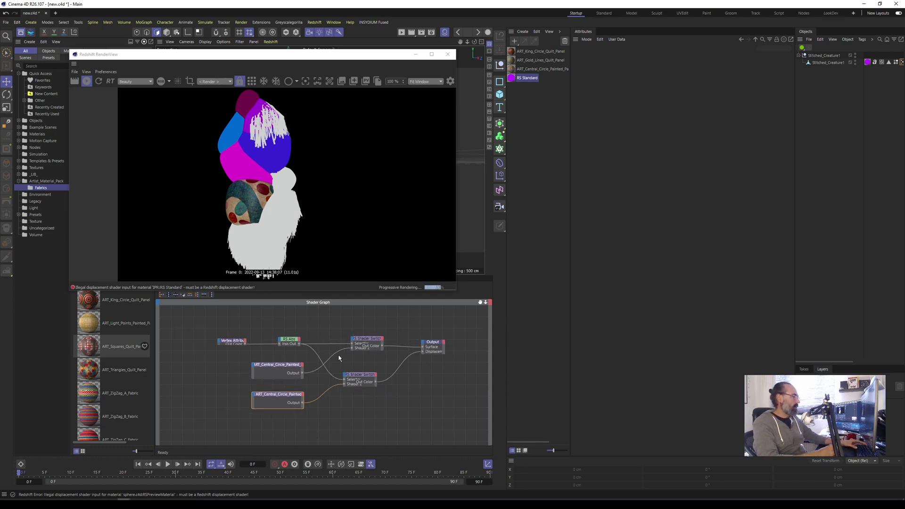
drag(266, 350, 247, 329)
drag(271, 366, 249, 368)
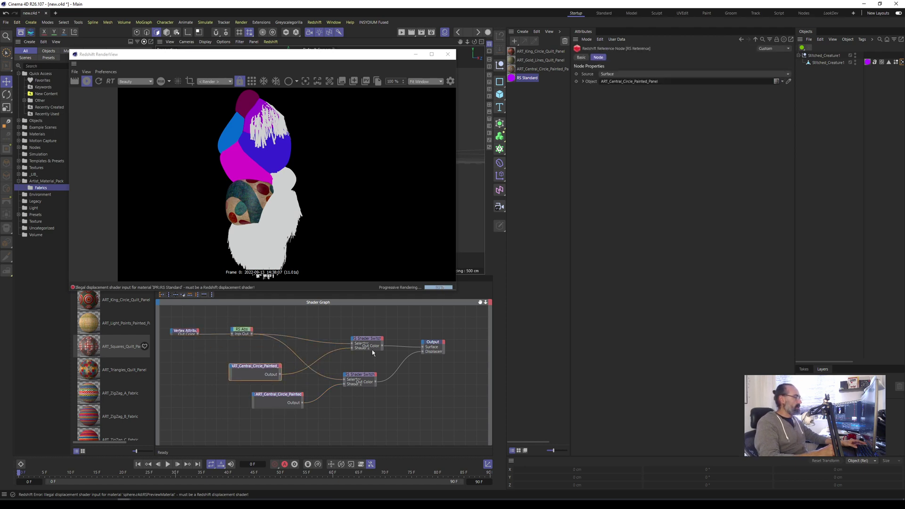
drag(359, 380, 363, 444)
drag(276, 402, 231, 432)
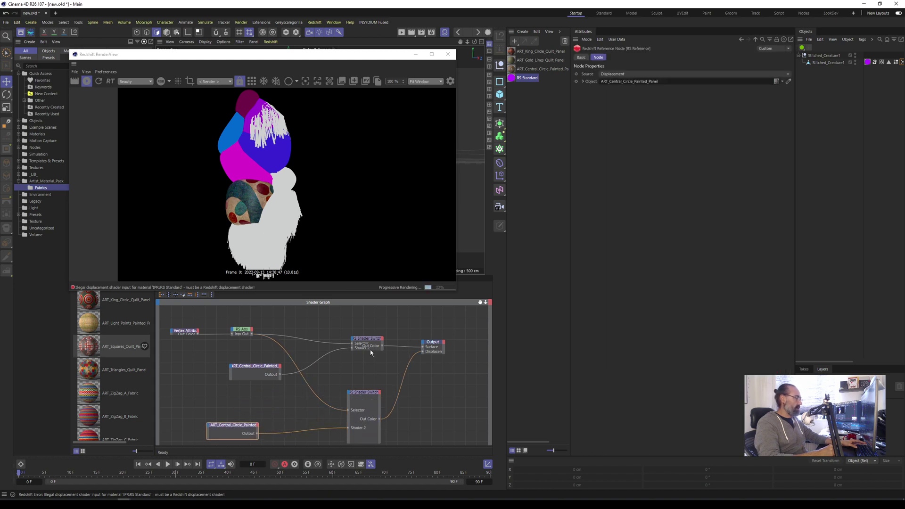
Enlarge the upper Shader Switch and reposition the surface Reference node to its left.
click(368, 349)
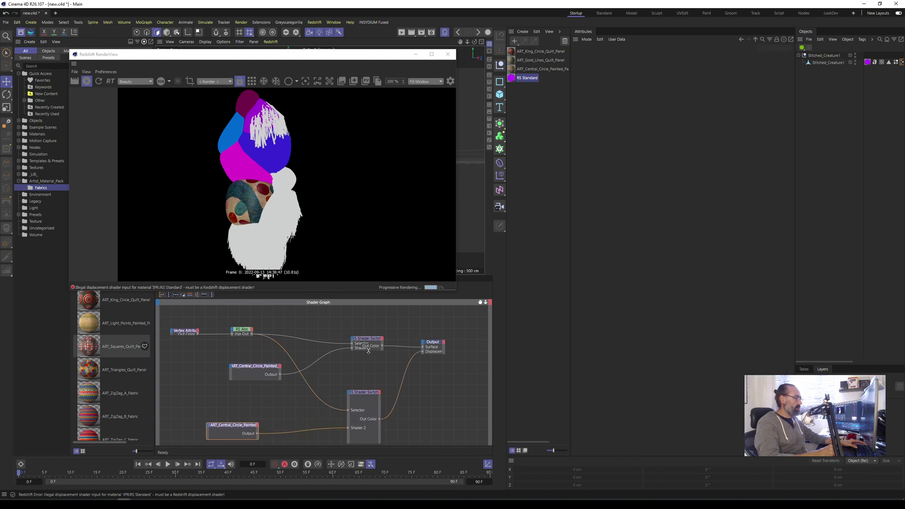
double_click(370, 344)
drag(247, 366, 200, 365)
middle_drag(278, 363, 328, 344)
scroll(220, 370, down, 2)
drag(262, 350, 278, 345)
Delete the displacement Reference node together with the lower Shader Switch.
drag(279, 408, 262, 414)
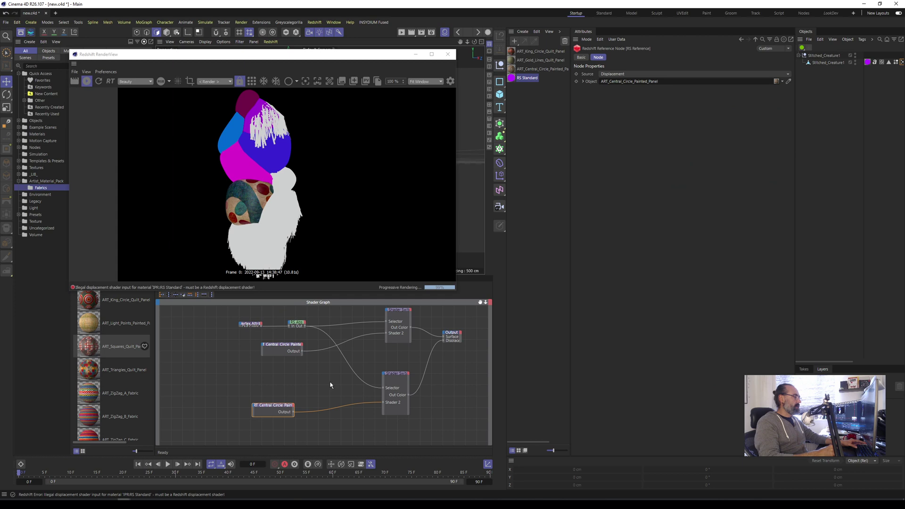
shift+click(395, 408)
key(Delete)
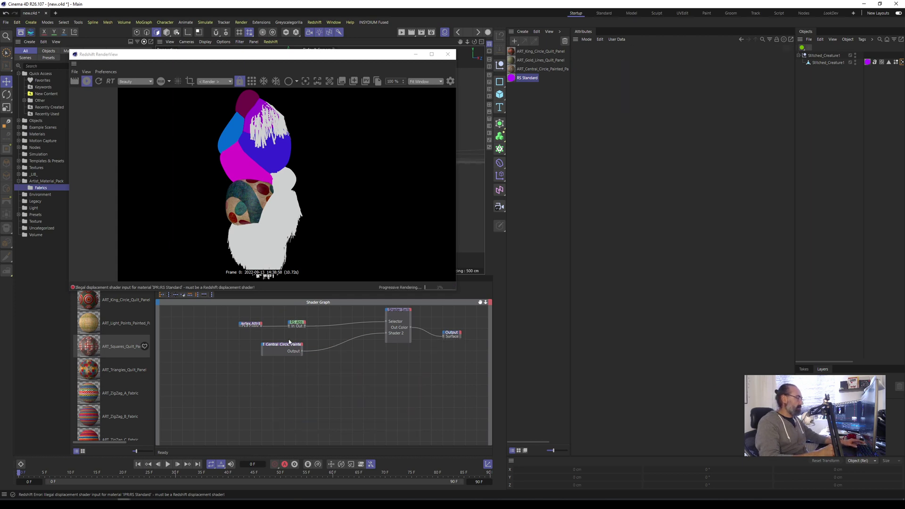
Reposition the Central Circle Reference node and add ART_King_Circle_Quilt_Panel below it as another RS Reference node.
drag(288, 342, 278, 346)
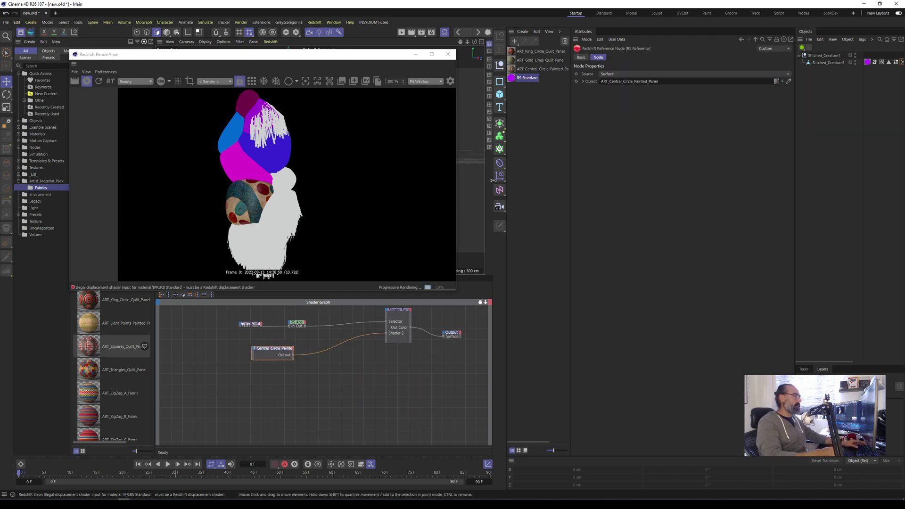
drag(527, 51, 267, 371)
click(312, 375)
click(291, 382)
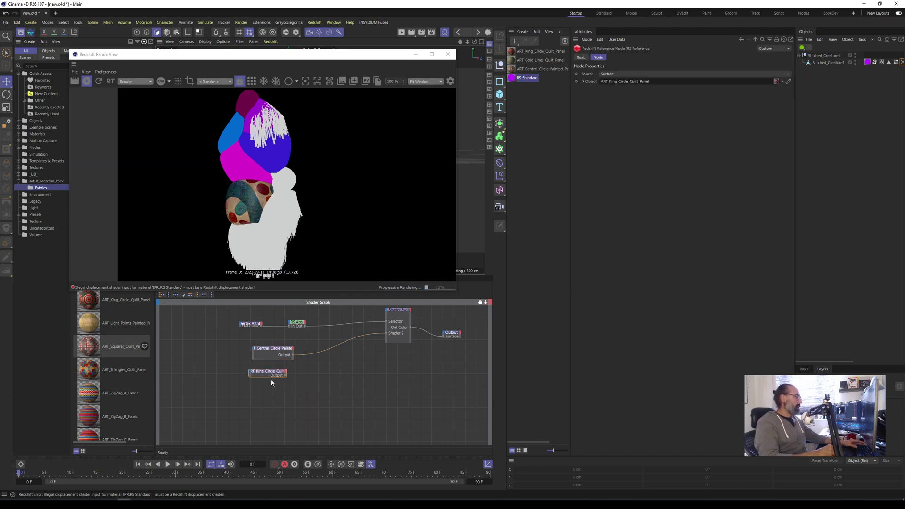
Connect the King Circle Reference node's output to the Shader 5 input of the Shader Switch.
click(264, 393)
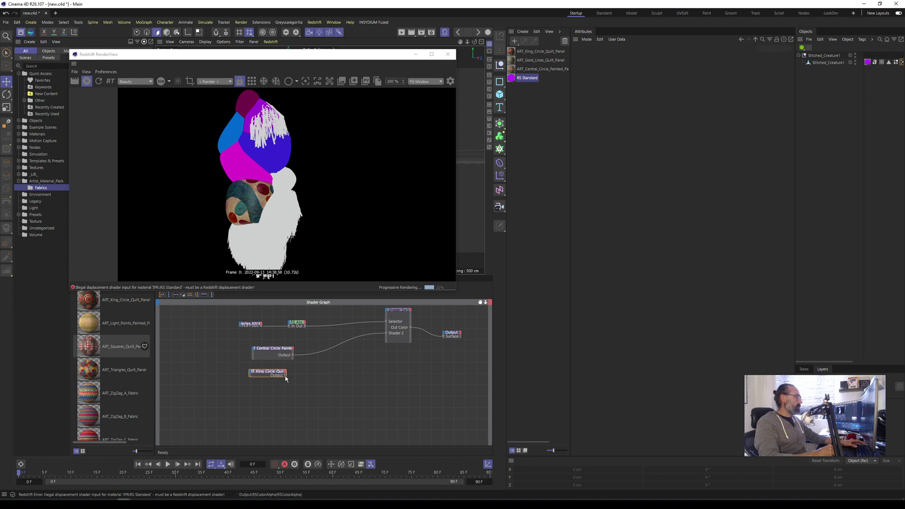
click(269, 372)
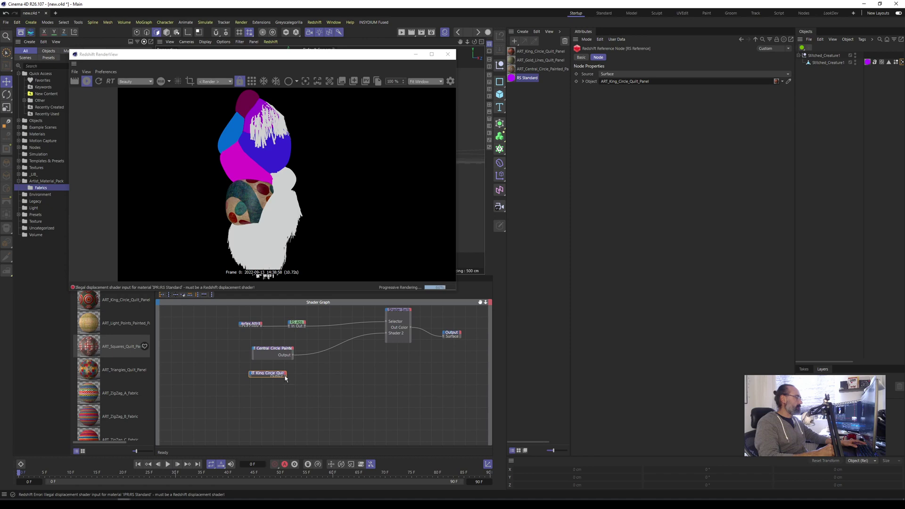
drag(354, 362, 388, 314)
click(402, 372)
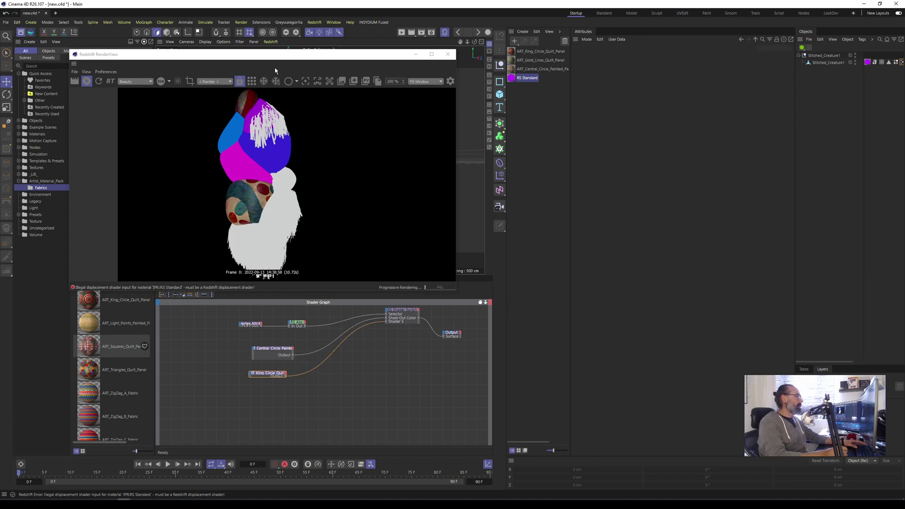
Move the Redshift RenderView away from the shader graph and enlarge the Shader Switch node downward.
drag(292, 65, 690, 144)
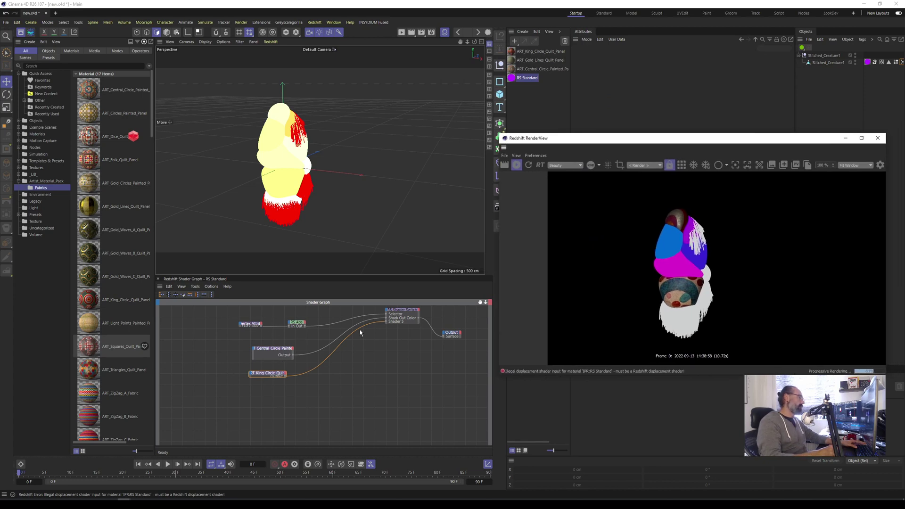
click(401, 325)
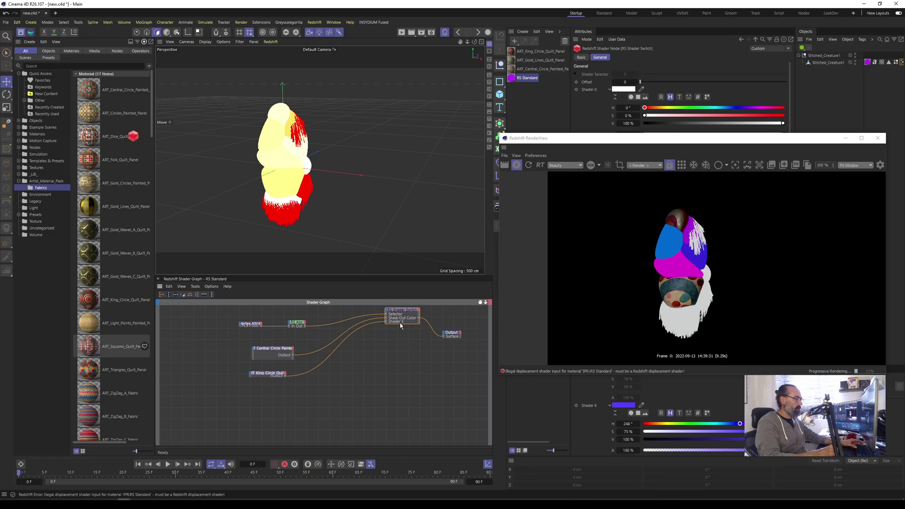
drag(399, 325, 400, 368)
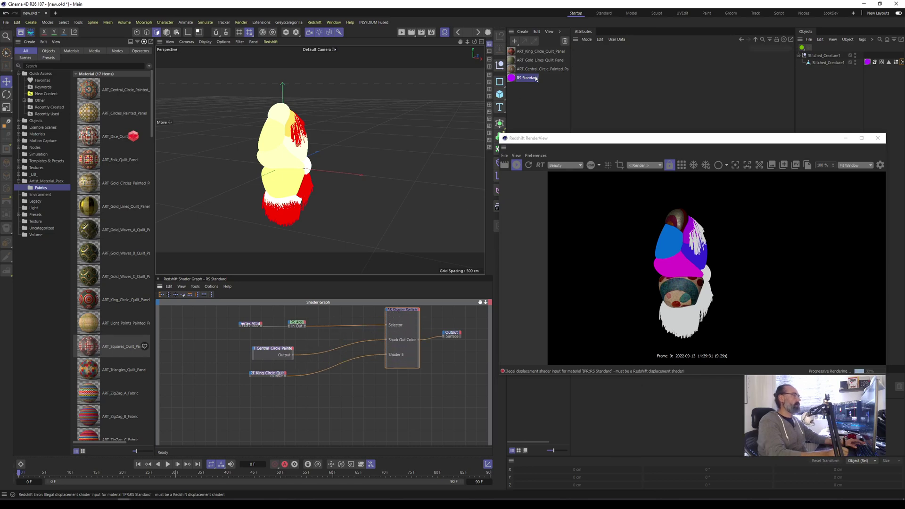
Replace the material in the Central Circle Reference node with ART_Gold_Lines_Quilt_Panel.
click(524, 61)
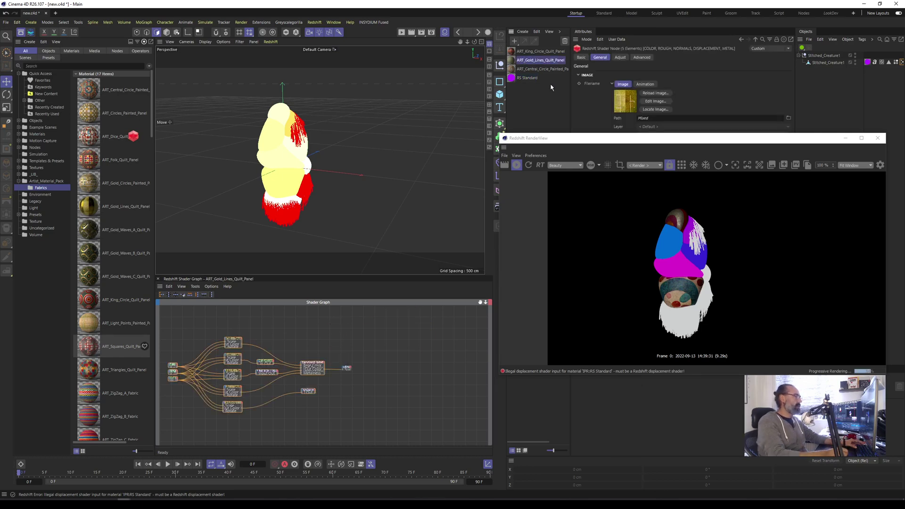
click(514, 78)
click(271, 349)
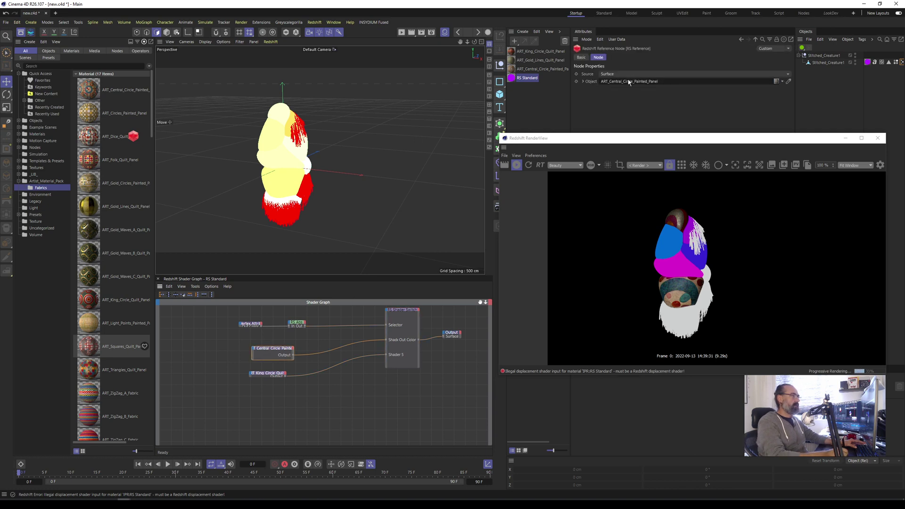
drag(513, 71, 640, 94)
drag(517, 55, 620, 83)
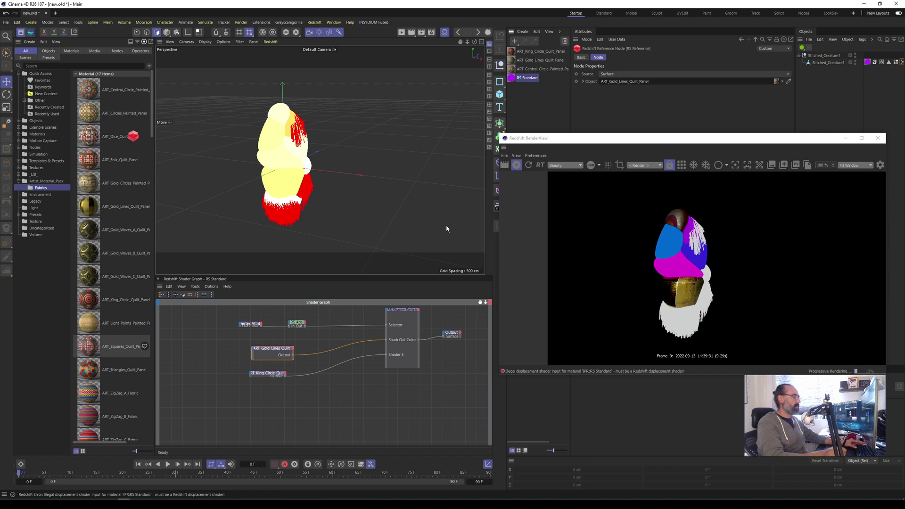
Remove the Base Color connection of the RS Standard Material in ART_Central_Circle_Painted_Panel, keeping the RenderView in sight.
drag(695, 139, 615, 99)
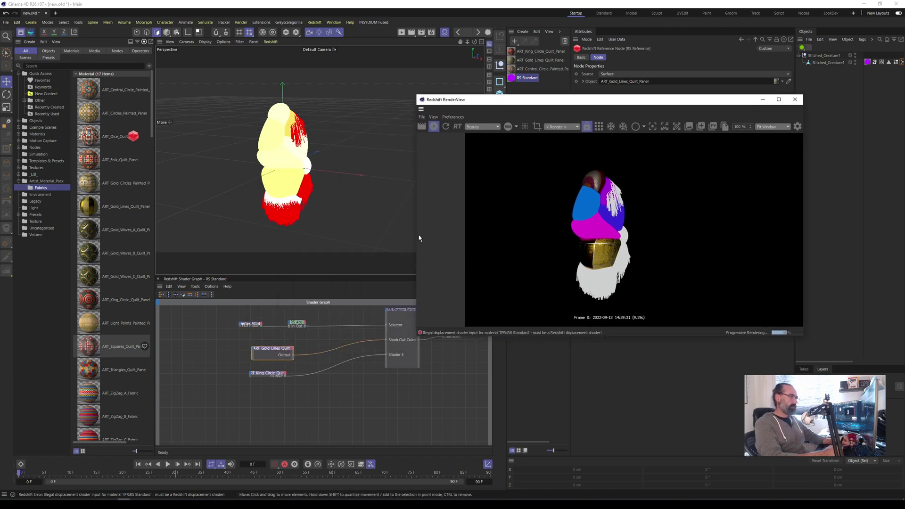
click(522, 70)
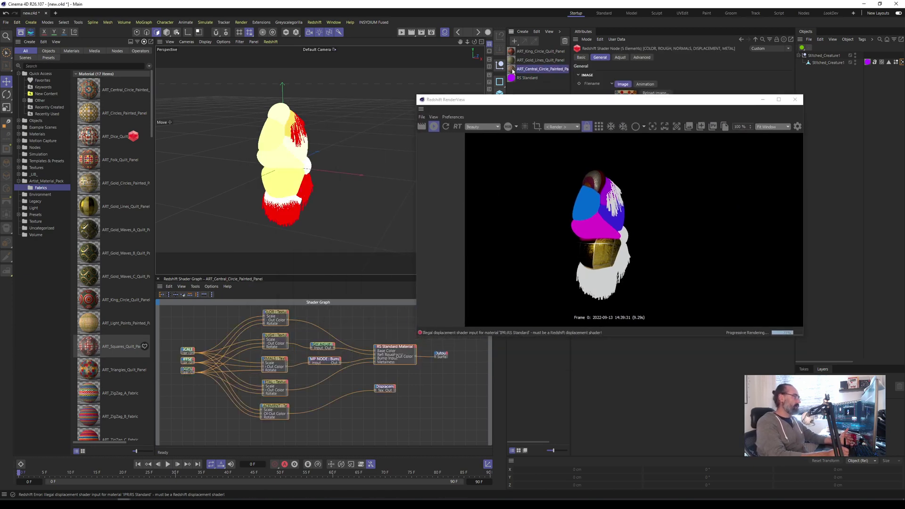
click(514, 72)
mouse_move(379, 344)
alt+right_down()
mouse_move(329, 345)
mouse_move(364, 342)
alt+right_up()
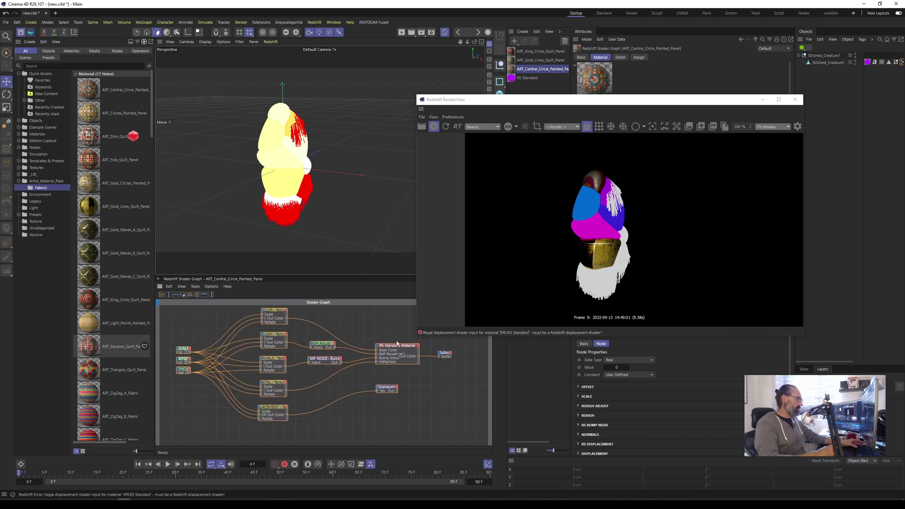
alt+middle_drag(379, 317, 359, 325)
click(347, 354)
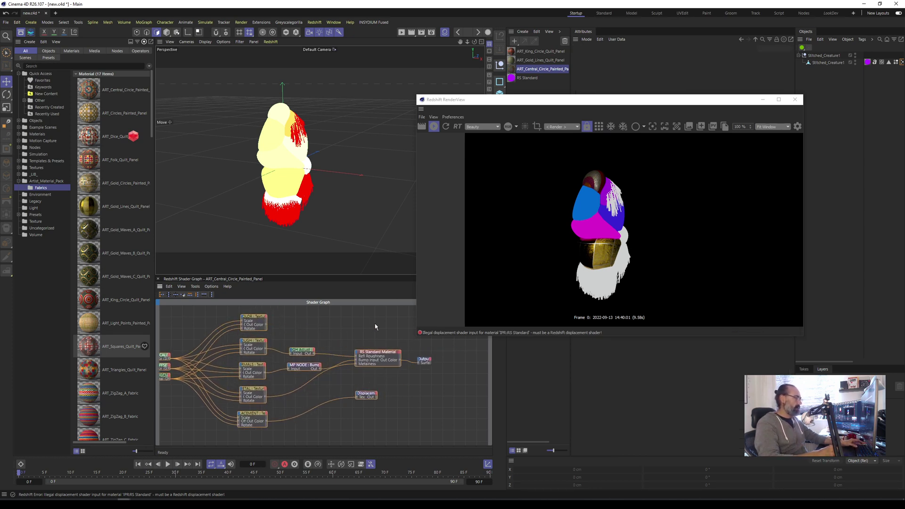
Remove the Base Color connection of the RS Standard Material in ART_Gold_Lines_Quilt_Panel and close the RenderView.
click(531, 60)
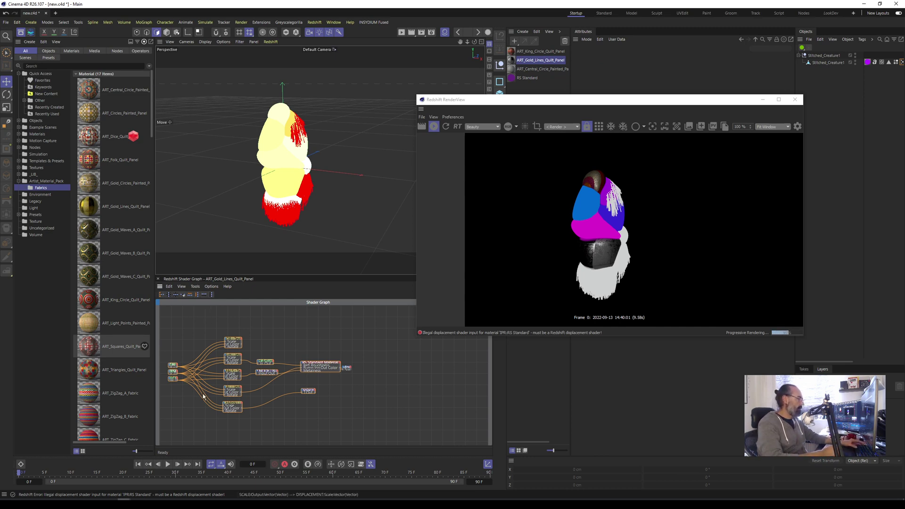
middle_drag(298, 333, 318, 333)
drag(579, 100, 500, 110)
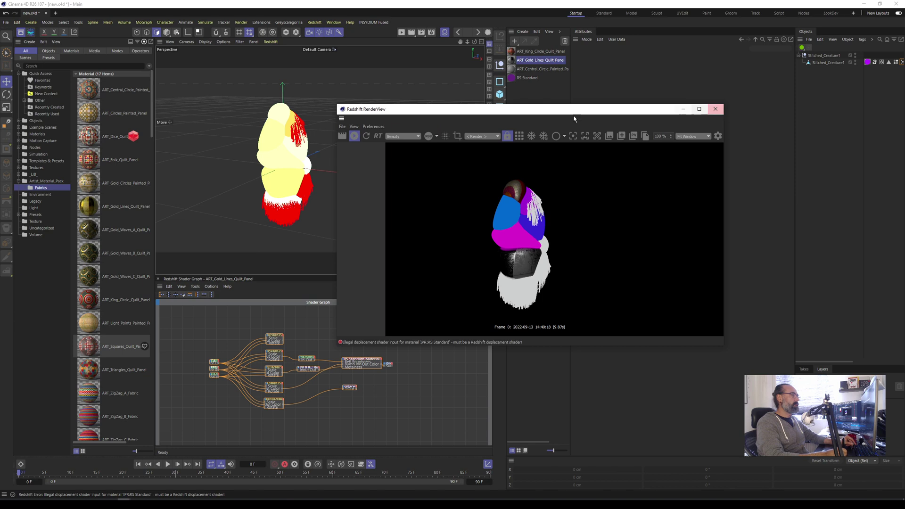
click(714, 109)
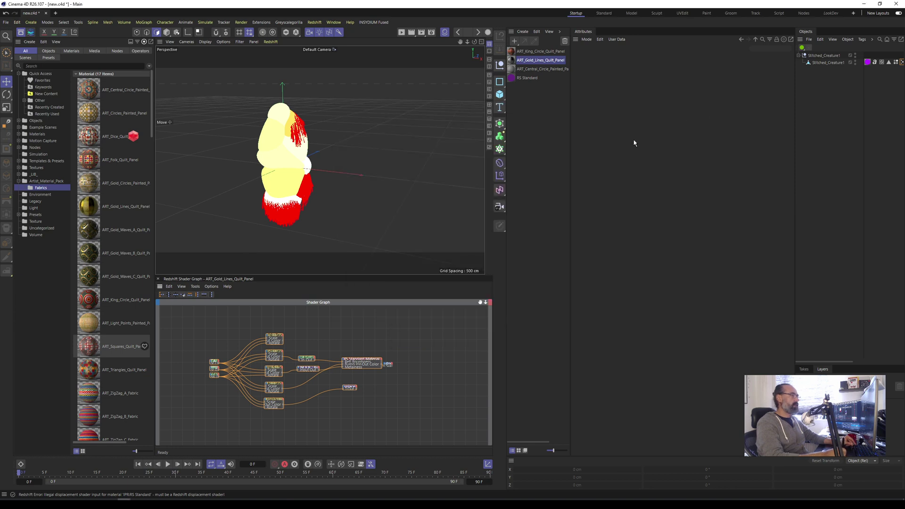
Switch to Houdini, open the ODTools Asset Library and dismiss the console window.
click(863, 5)
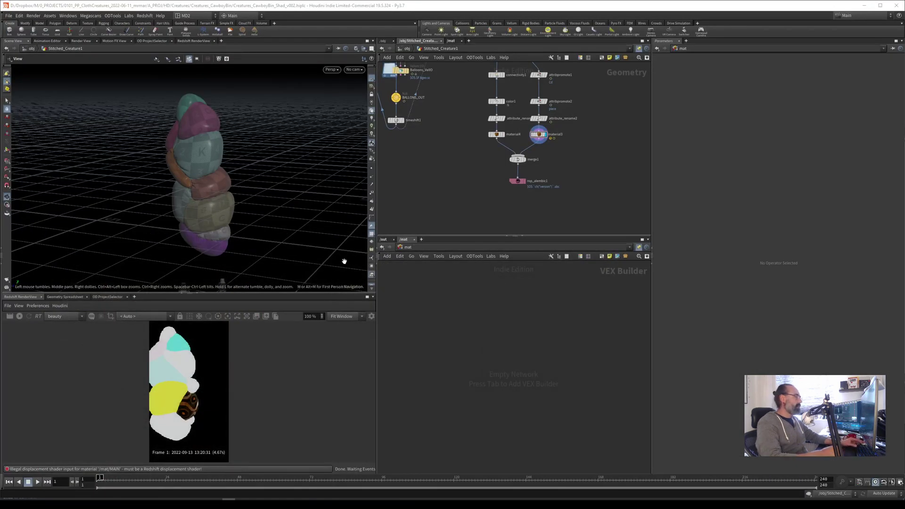
middle_drag(468, 184, 484, 174)
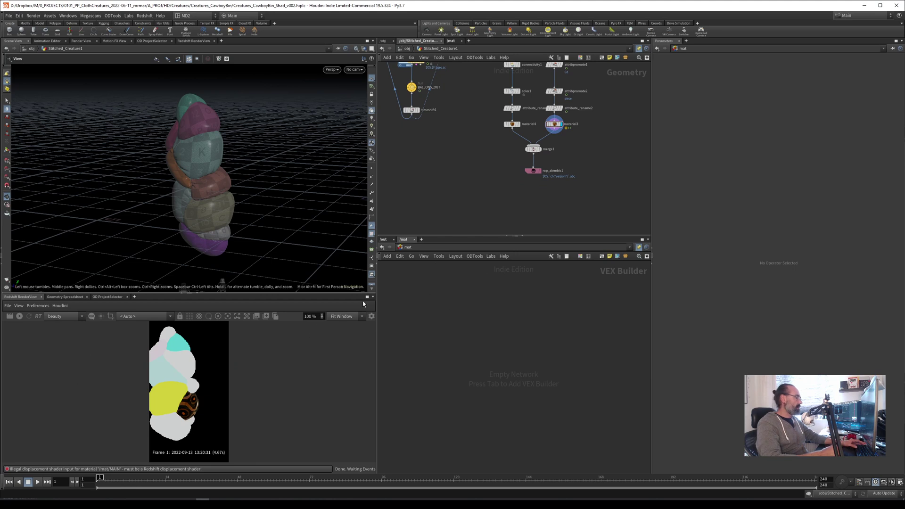
click(419, 250)
click(426, 234)
click(423, 250)
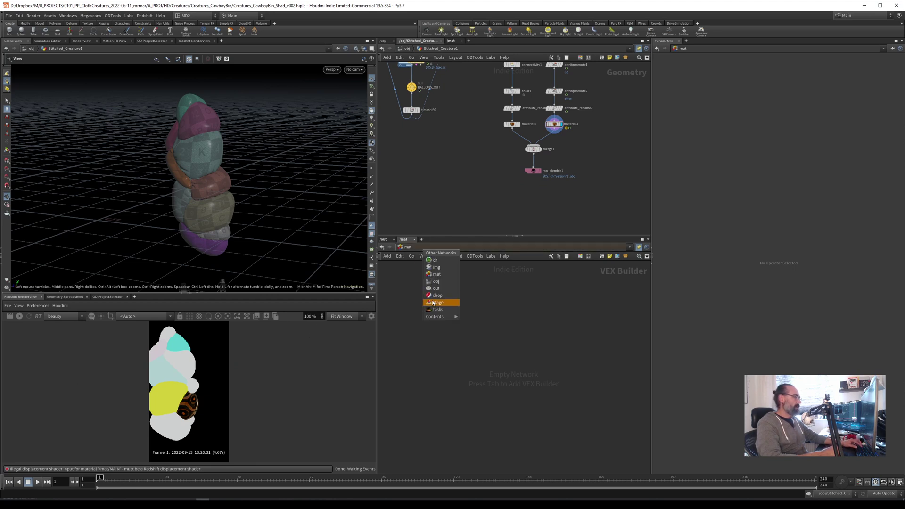
click(391, 293)
click(113, 15)
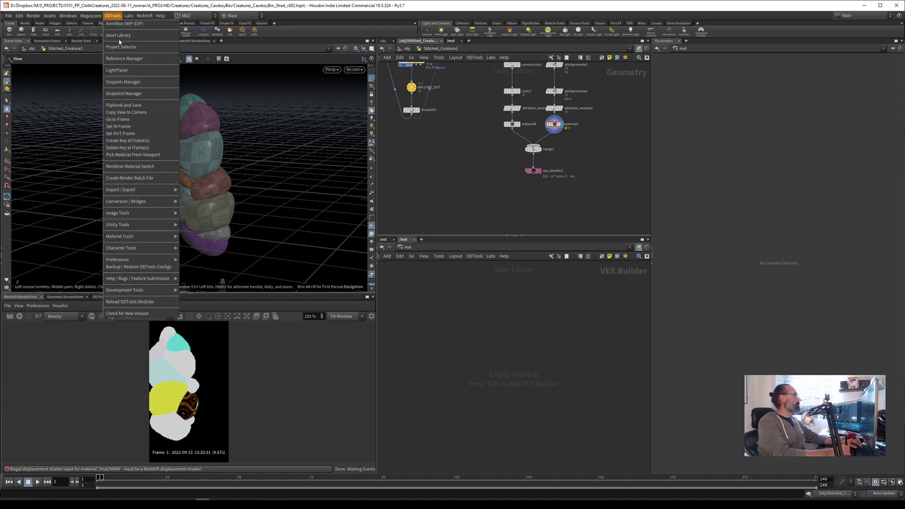
click(118, 36)
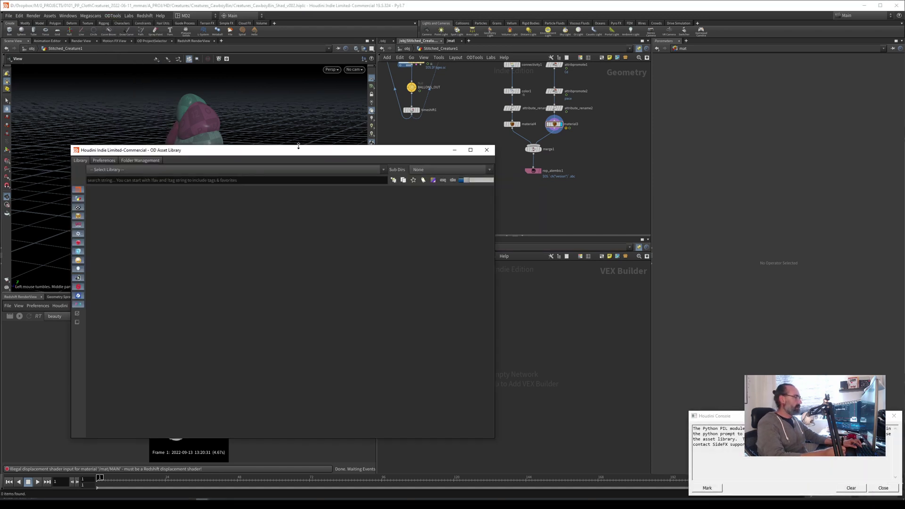
click(883, 488)
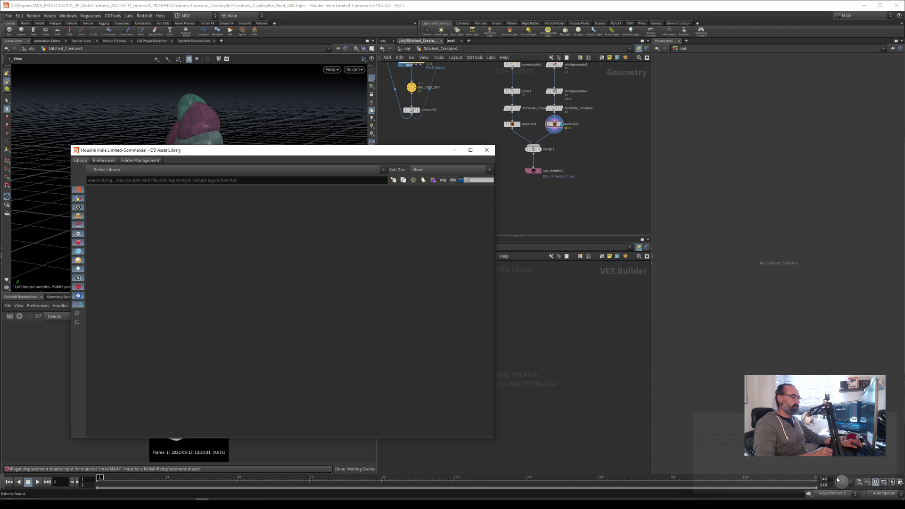
Load the _OdTools_Assets_ library and show its ARTIST_Material_Pack subdirectory.
click(120, 171)
click(118, 190)
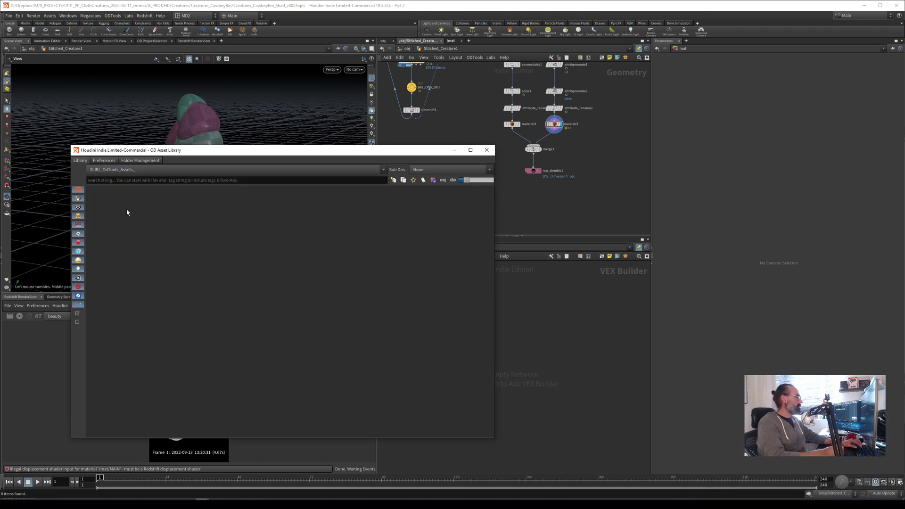
click(427, 170)
click(424, 196)
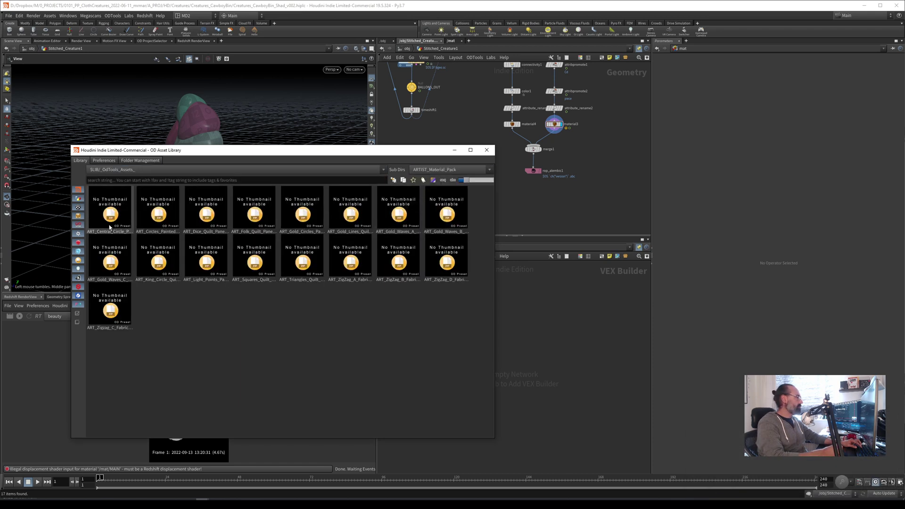
Add ART_Central_Circle_Painted_Panel and ART_Dice_Quilt_Panel to the mat network, close the library and stack the two nodes.
drag(111, 216, 592, 317)
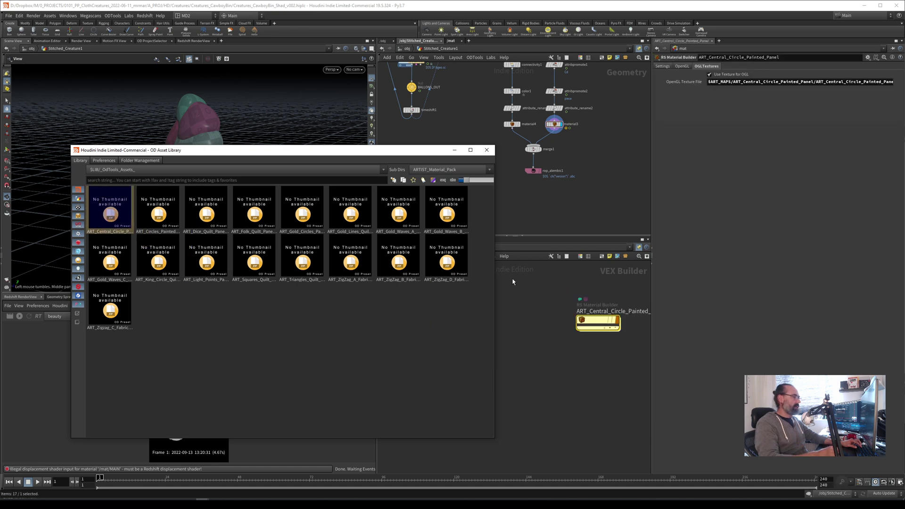
drag(206, 222, 589, 379)
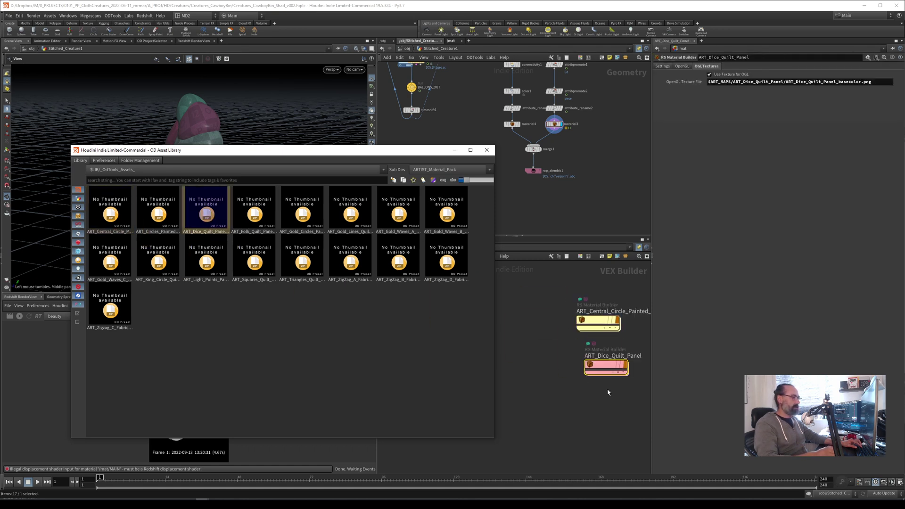
click(487, 150)
middle_drag(529, 338, 423, 328)
drag(499, 358, 433, 359)
drag(493, 311, 435, 312)
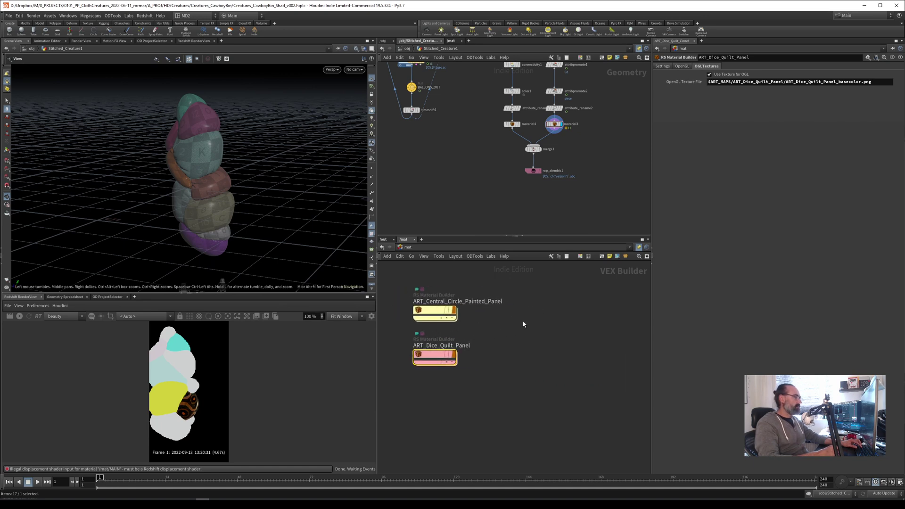
Add an RS Material Builder beside the two fabric materials and name it MAIN.
key(Tab)
text(r)
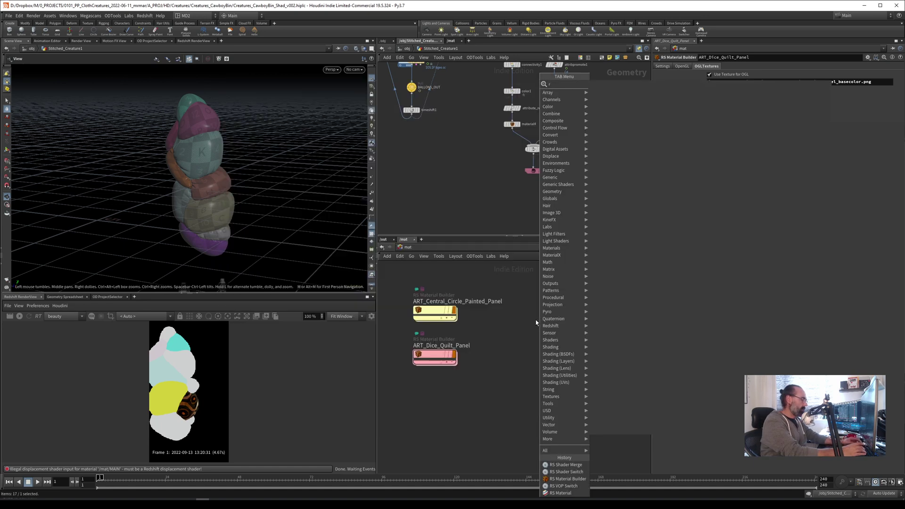
text(s mater)
key(Down)
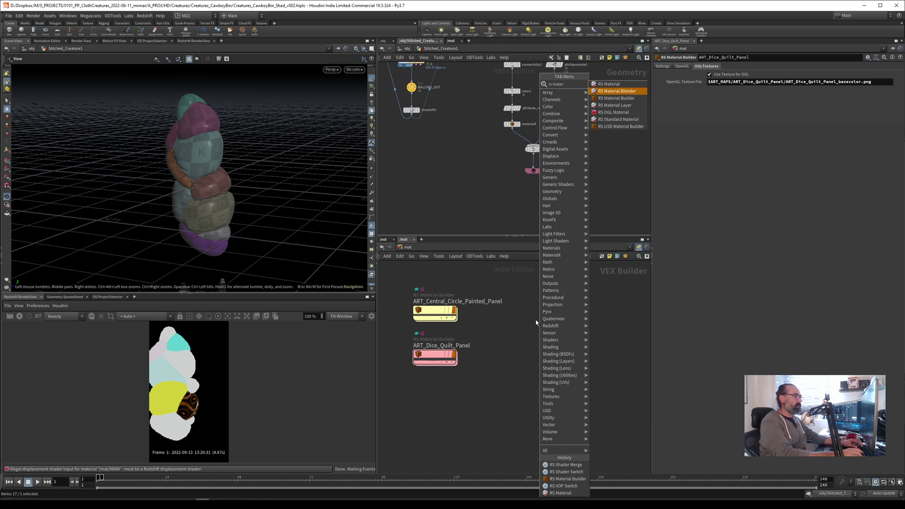
key(Down)
key(Return)
click(526, 334)
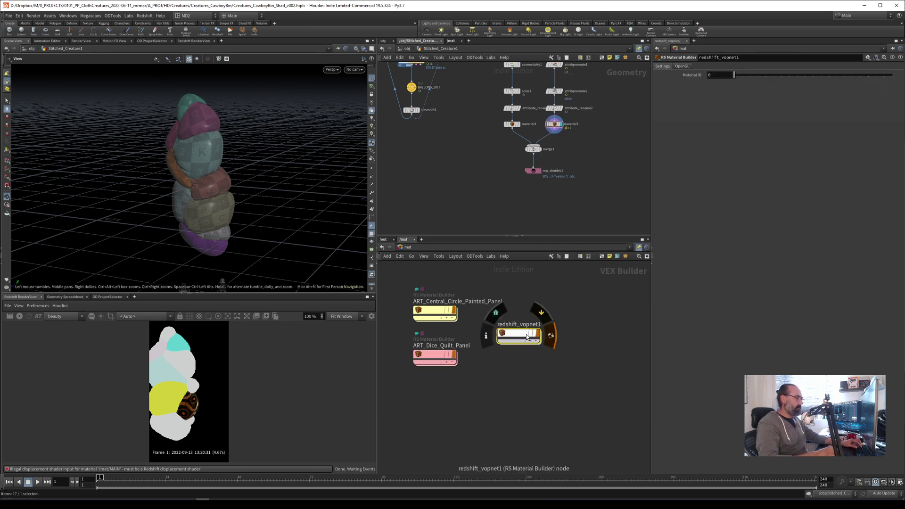
double_click(520, 323)
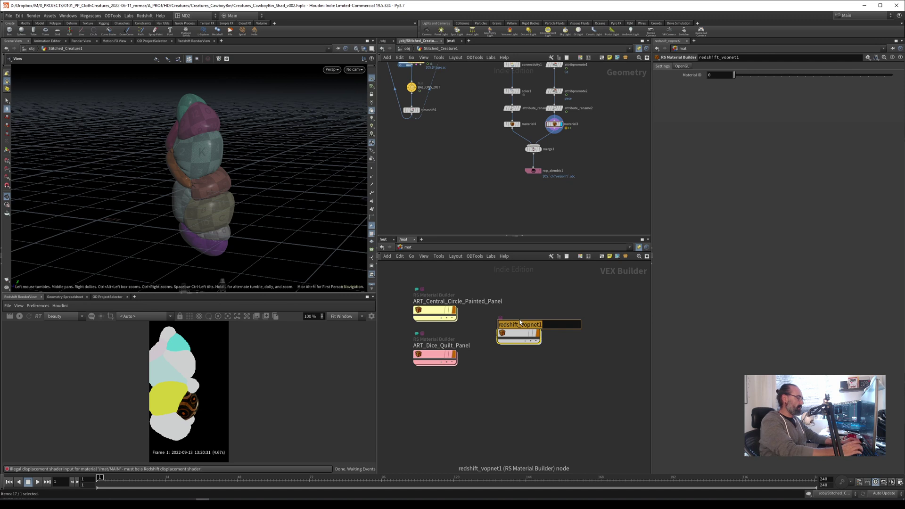
text(MAIN)
key(Return)
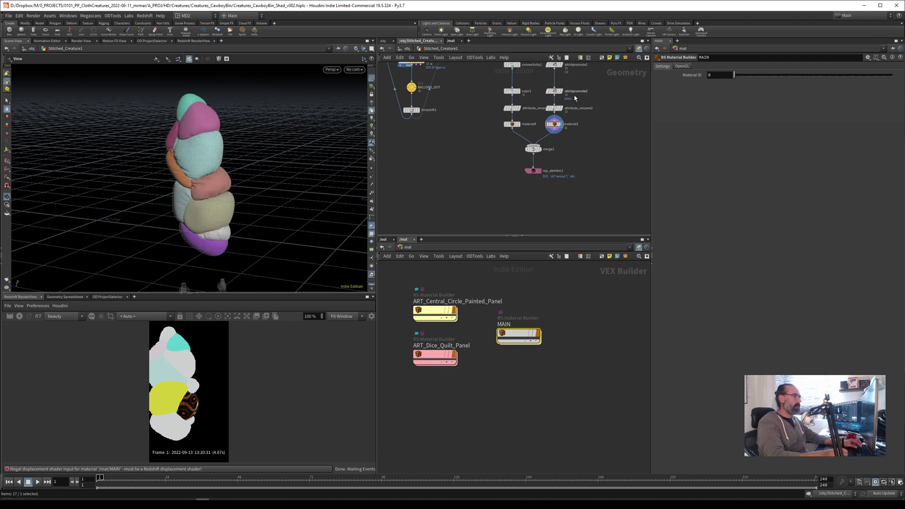
Assign /mat/MAIN as the material of the material3 node and select the MAIN builder in the mat network.
click(555, 126)
drag(519, 336, 759, 117)
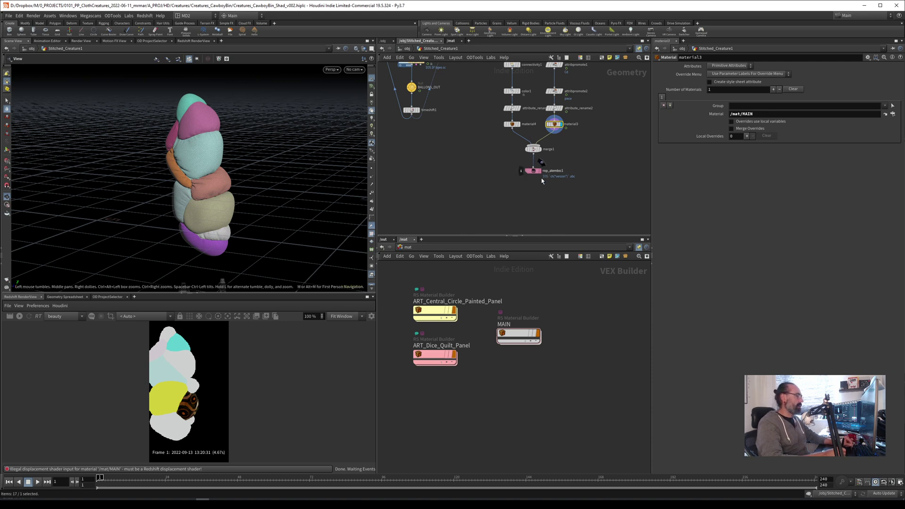
mouse_move(521, 319)
middle_drag(524, 301, 547, 307)
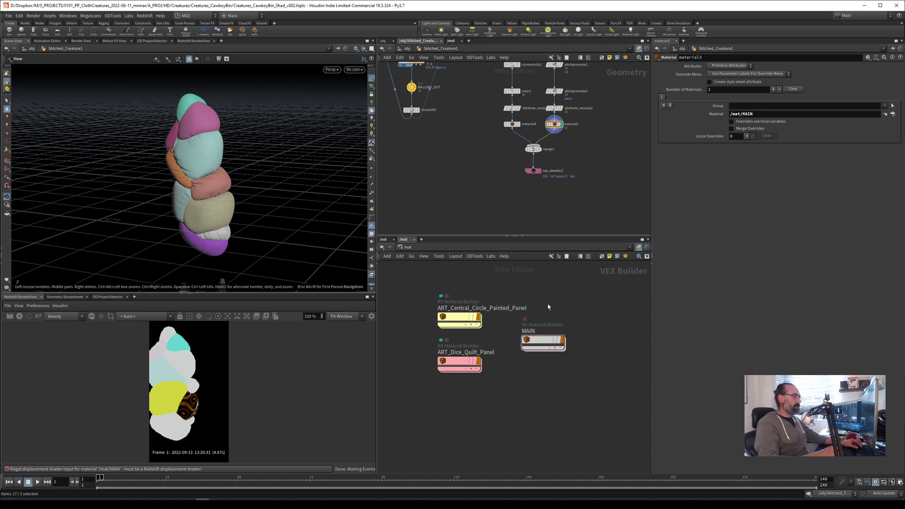
click(545, 341)
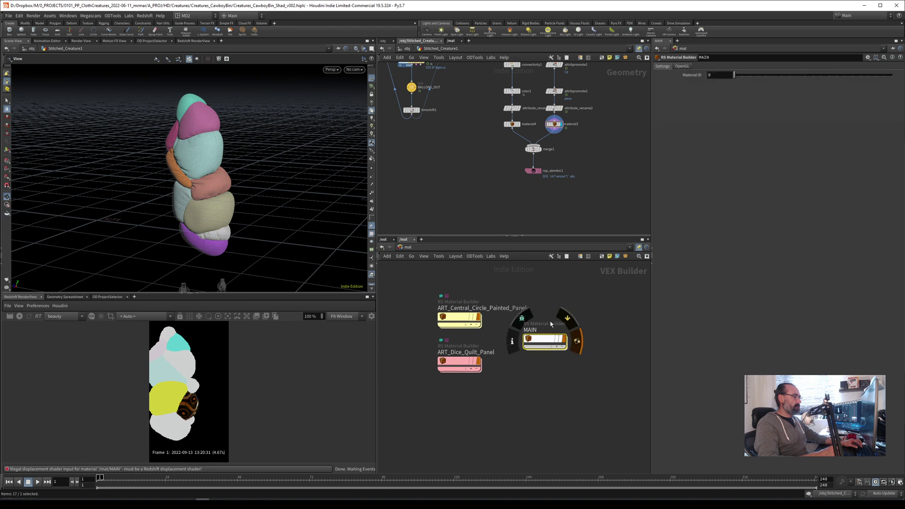
Open the internal network of the MAIN material builder.
double_click(547, 339)
key(h)
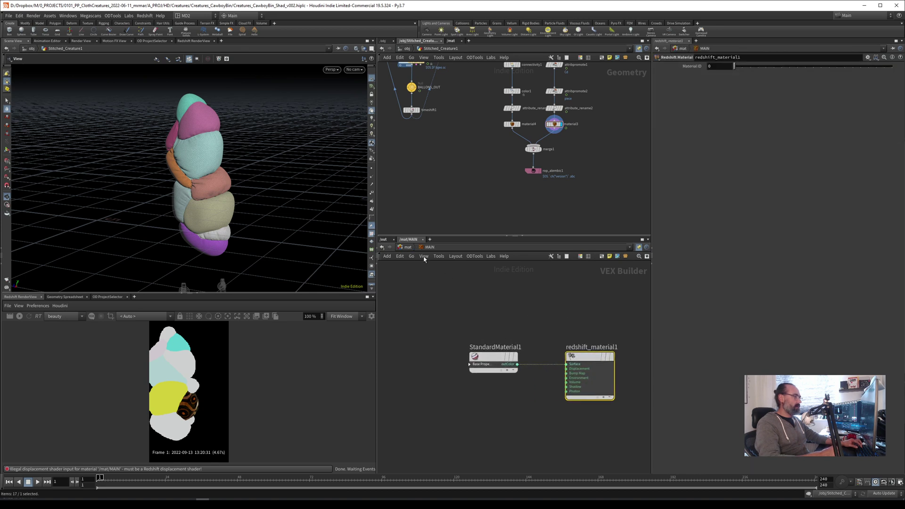
click(452, 320)
key(shift+c)
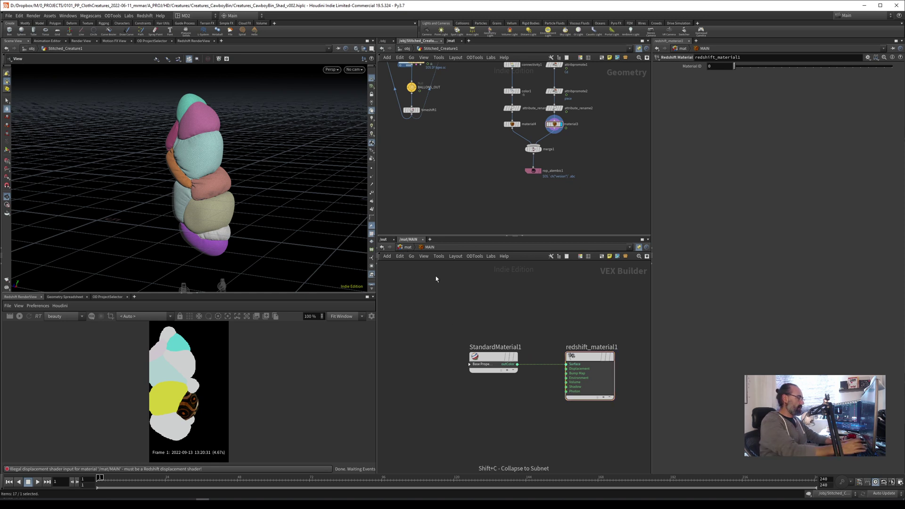
key(Tab)
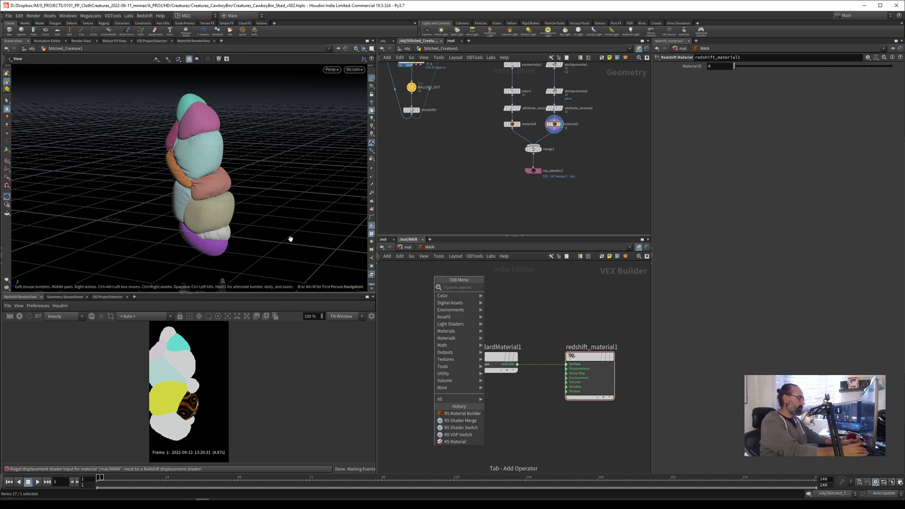
text(swi)
key(Return)
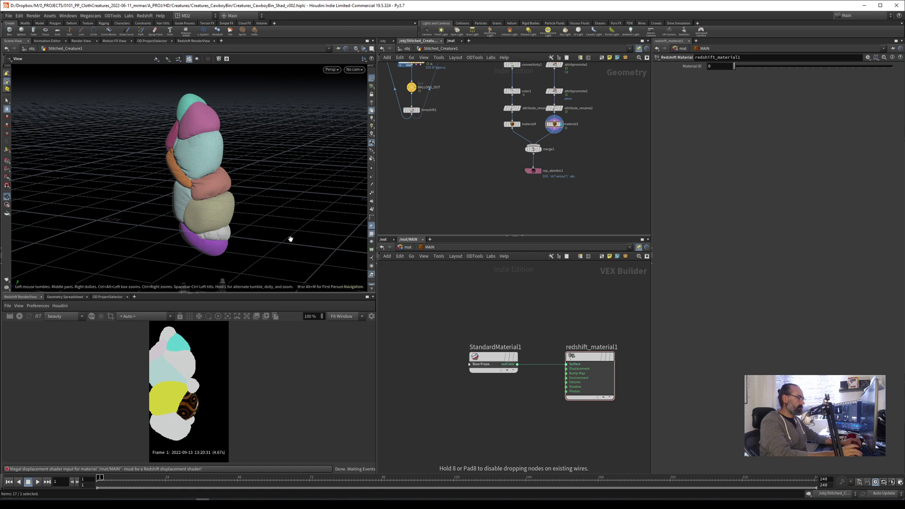
click(462, 321)
key(ctrl+z)
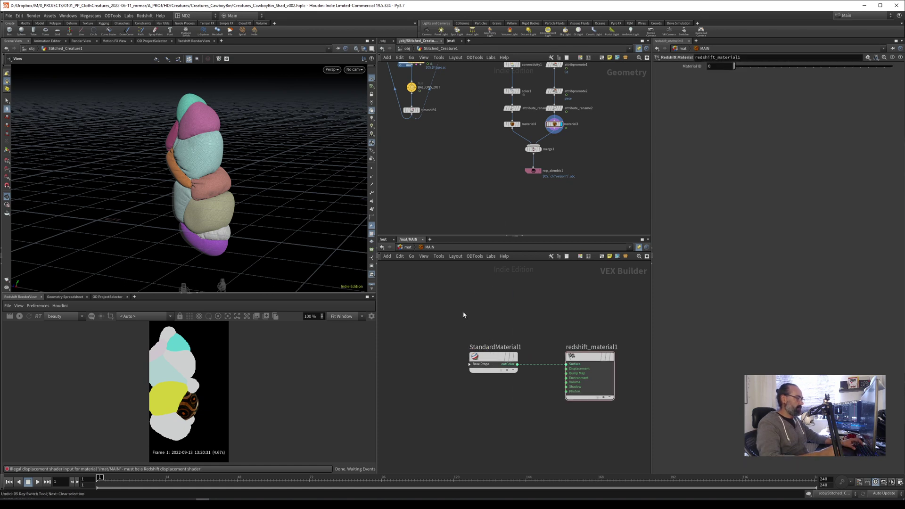
Add an RS Shader Switch inside MAIN and connect its outColor to the Surface input of redshift_material1.
key(Tab)
text(swi)
key(Down)
key(Return)
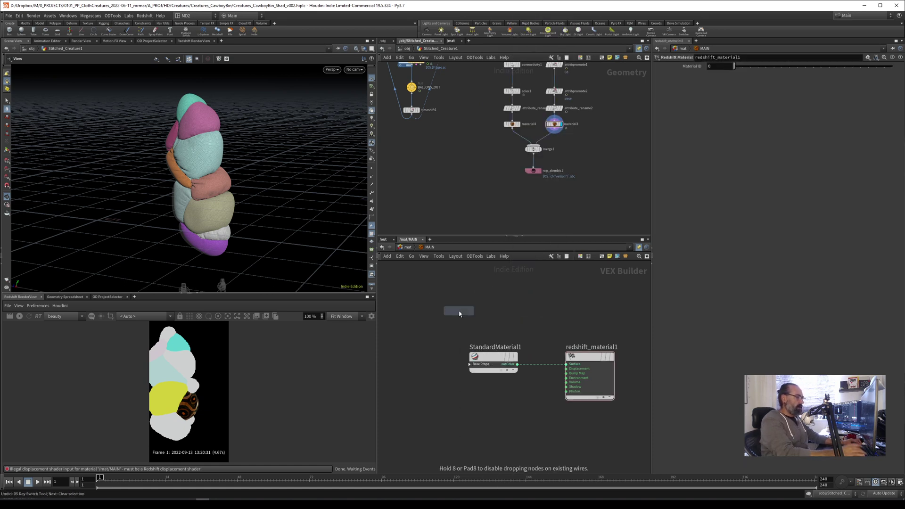
click(450, 313)
drag(474, 325, 566, 364)
Delete the StandardMaterial1 node and move the shader switch nearer to the material output node.
drag(491, 361, 522, 401)
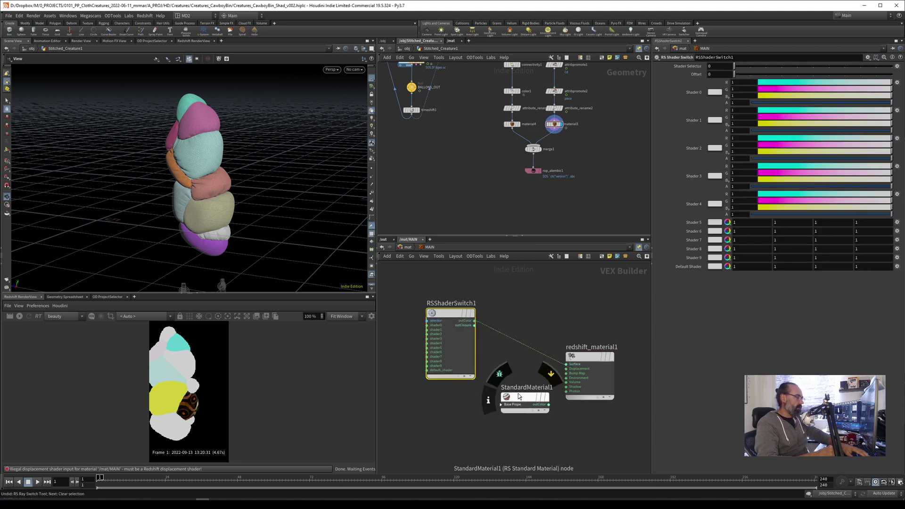
click(522, 395)
key(Delete)
drag(449, 313, 477, 346)
Add an RS Integer User Data node above the shader switch.
key(Tab)
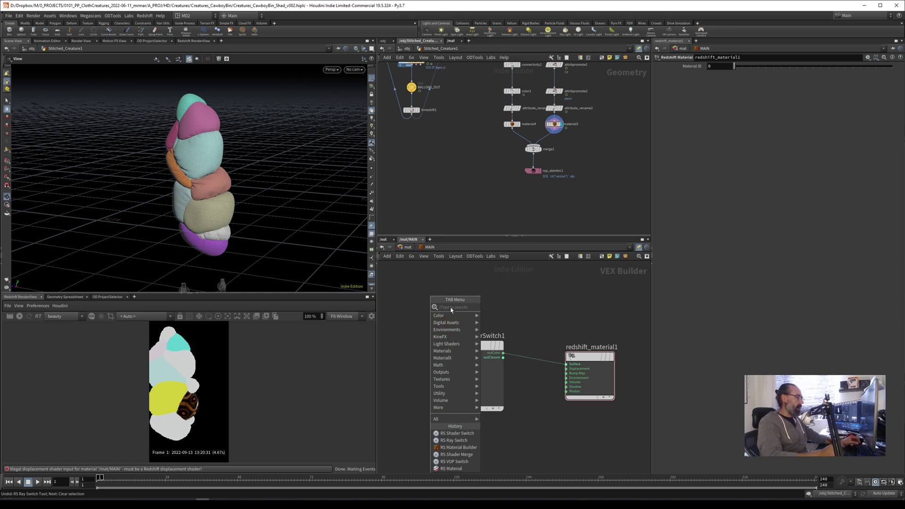
text(used)
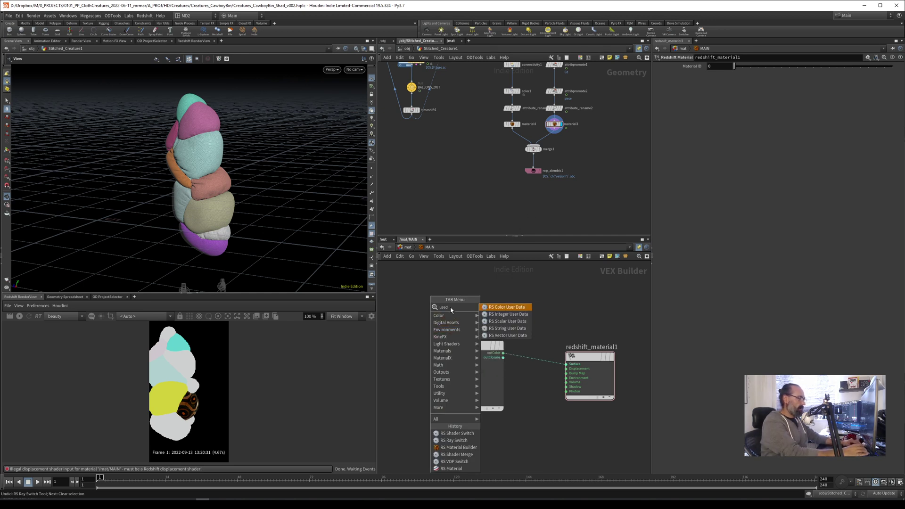
key(Down)
key(Down)
key(Down)
key(Up)
key(Up)
key(Down)
key(Up)
key(Return)
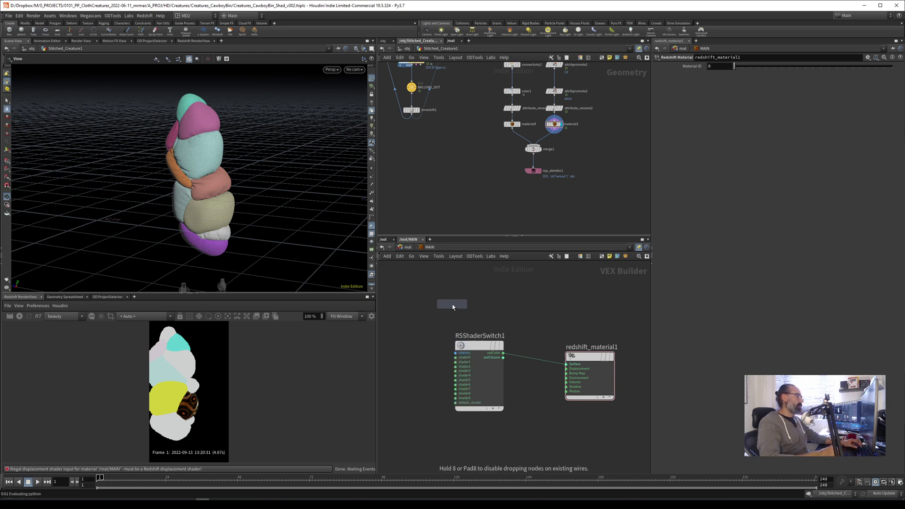
click(446, 309)
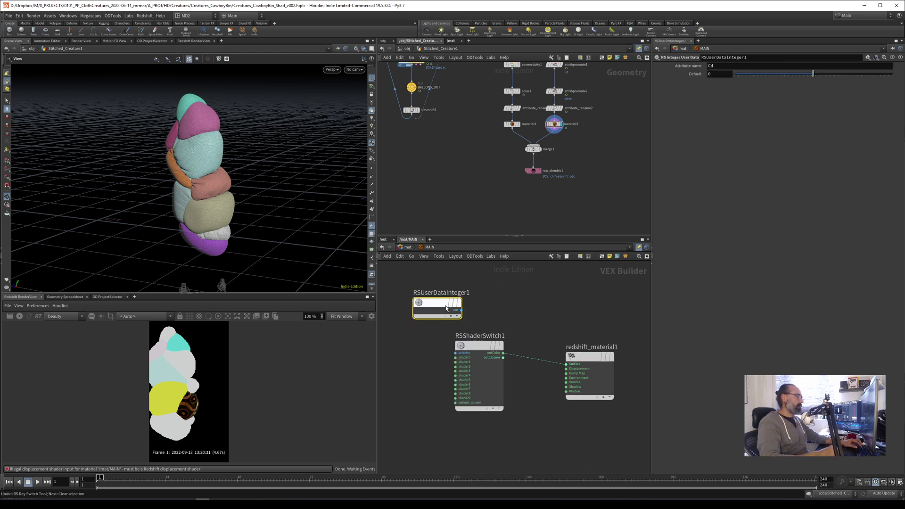
Set the integer user data node's attribute name to bolhas and connect it to the shader switch's selector.
right_click(556, 123)
key(Escape)
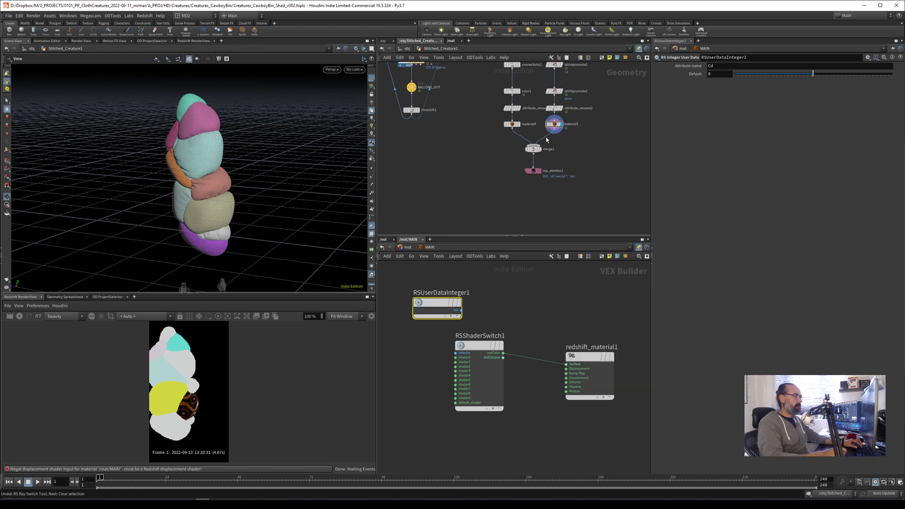
middle_click(555, 126)
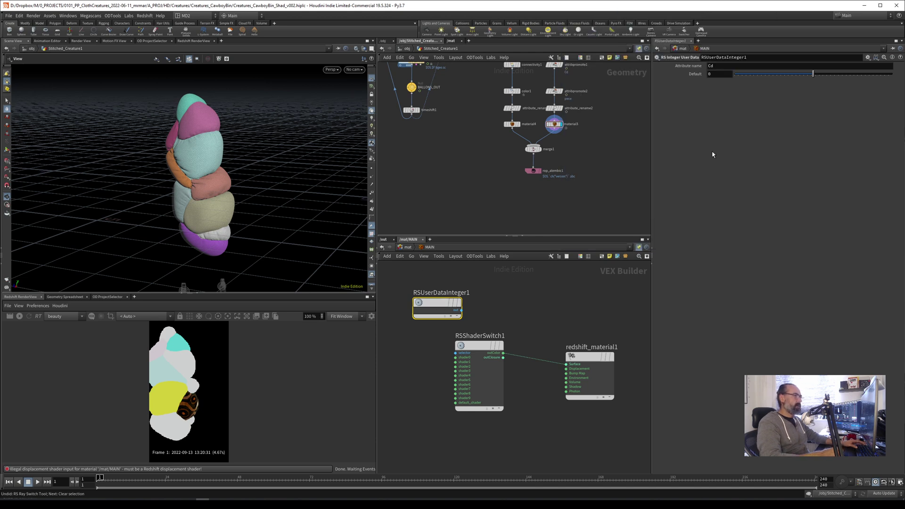
drag(450, 302, 447, 304)
drag(729, 65, 662, 75)
text(bolhas)
key(Return)
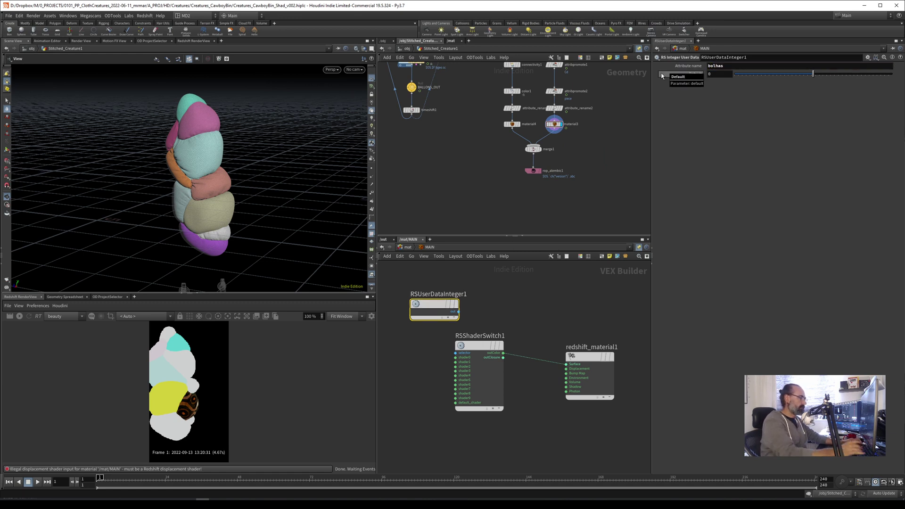
drag(464, 316, 455, 352)
Start the Redshift preview render and, on the shader switch, colour Shader 0 magenta and Shader 2 cyan.
click(19, 319)
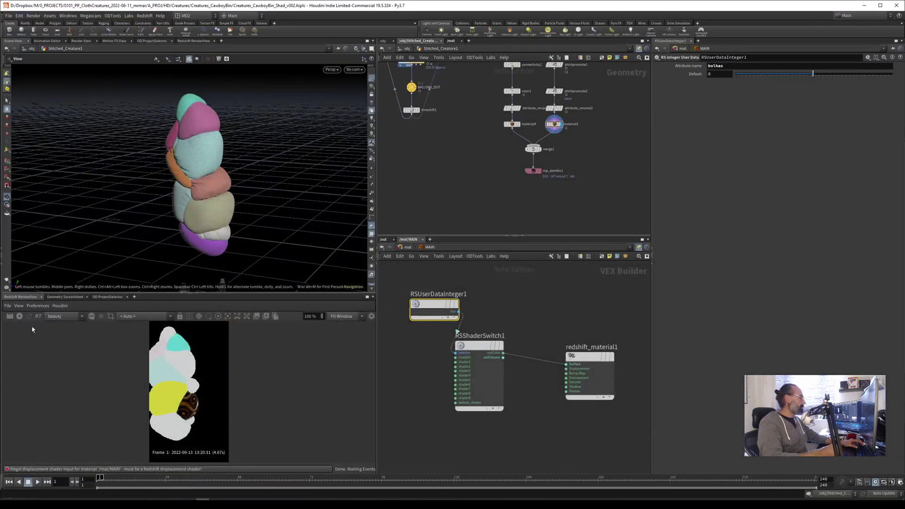
click(19, 316)
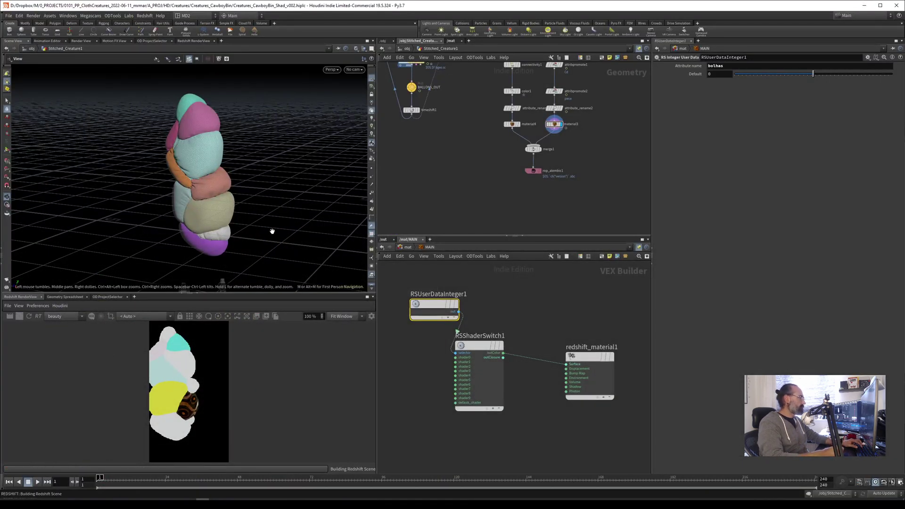
click(479, 346)
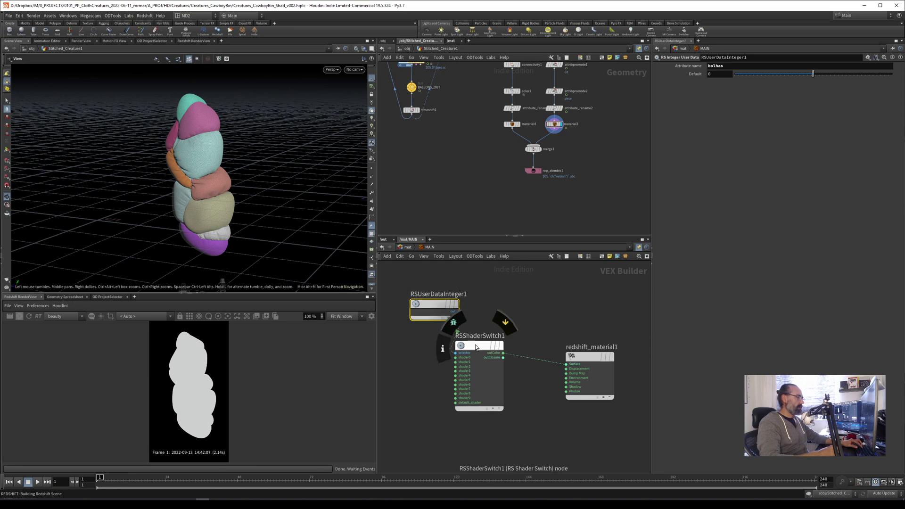
drag(777, 89, 708, 126)
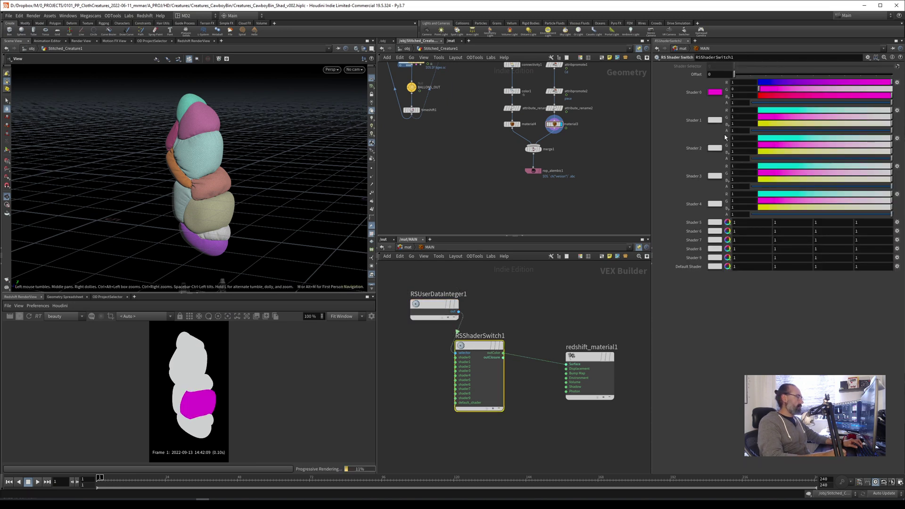
drag(773, 137, 759, 138)
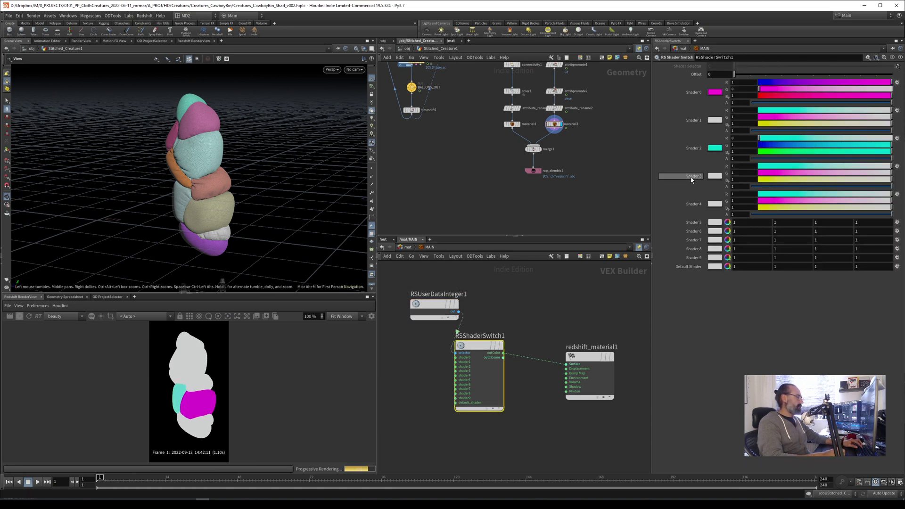
Move the shader switch closer to redshift_material1 and show the /mat network in the upper network pane.
drag(184, 184, 220, 181)
drag(467, 352, 491, 341)
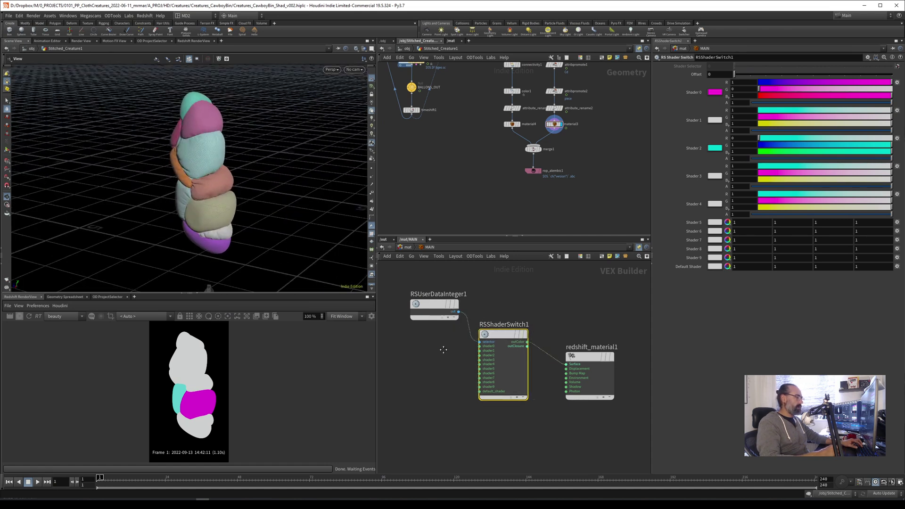
middle_drag(448, 354, 465, 334)
key(Tab)
key(Escape)
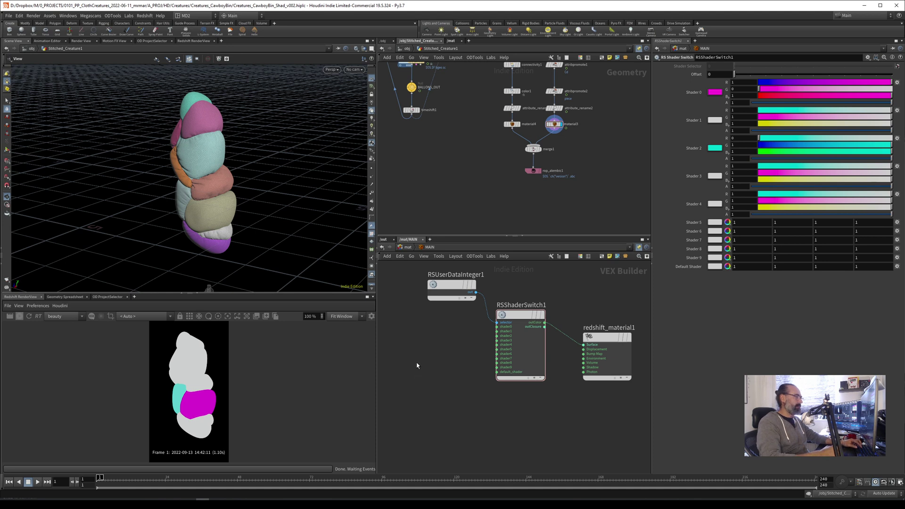
click(406, 49)
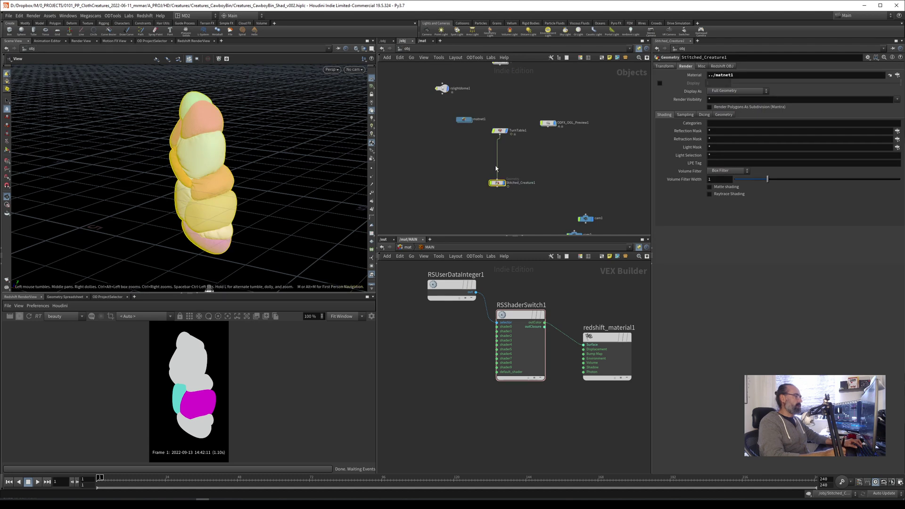
click(422, 41)
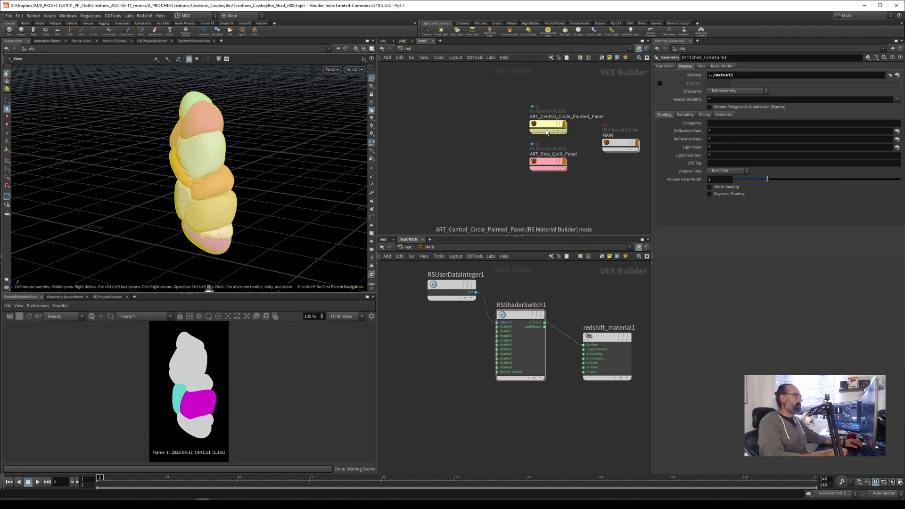
Try to bring the ART_Central_Circle_Painted_Panel material into the MAIN network, and return inside MAIN.
drag(543, 128, 421, 364)
drag(483, 257, 533, 376)
key(u)
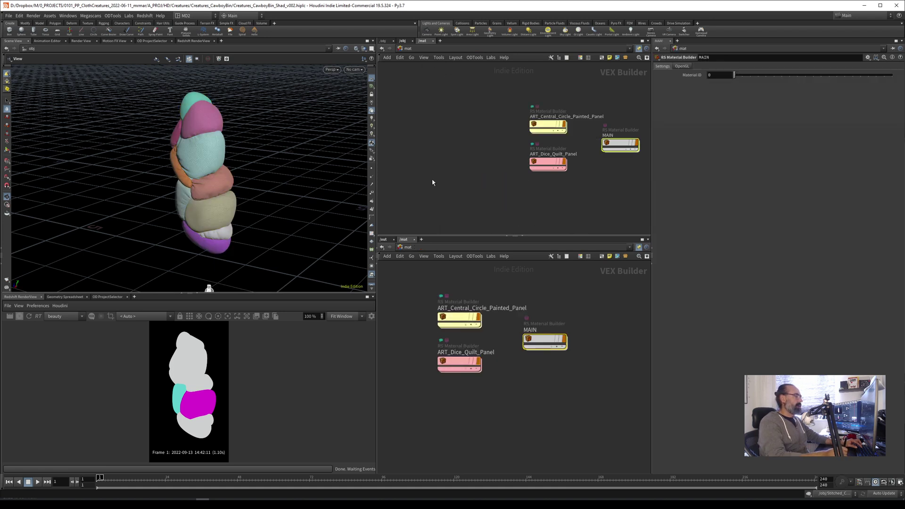
click(382, 248)
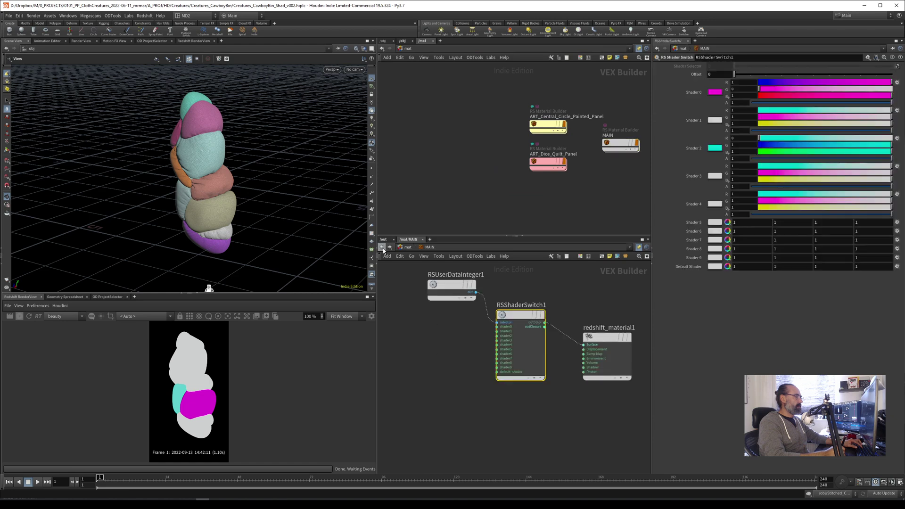
drag(548, 126, 440, 368)
key(u)
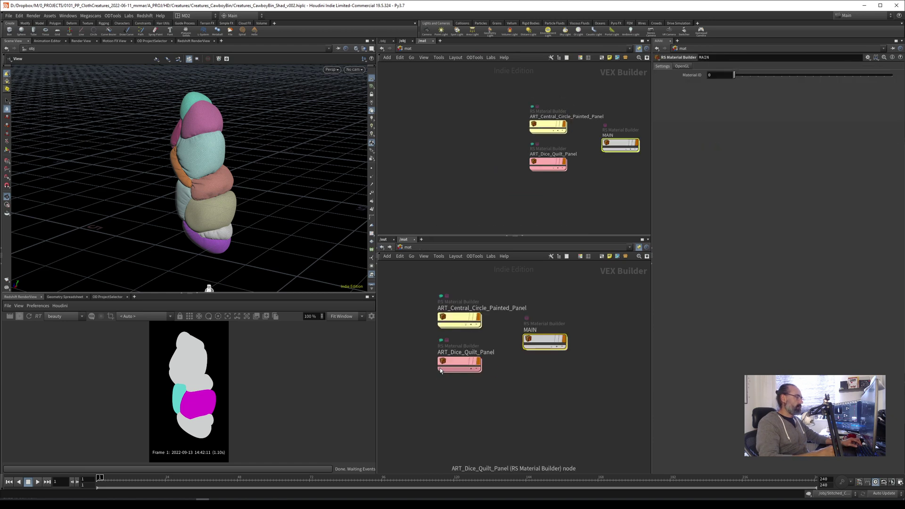
click(389, 247)
Add an RS Shader Merge node beside the shader switch, feeding its shader0 input.
key(shift+c)
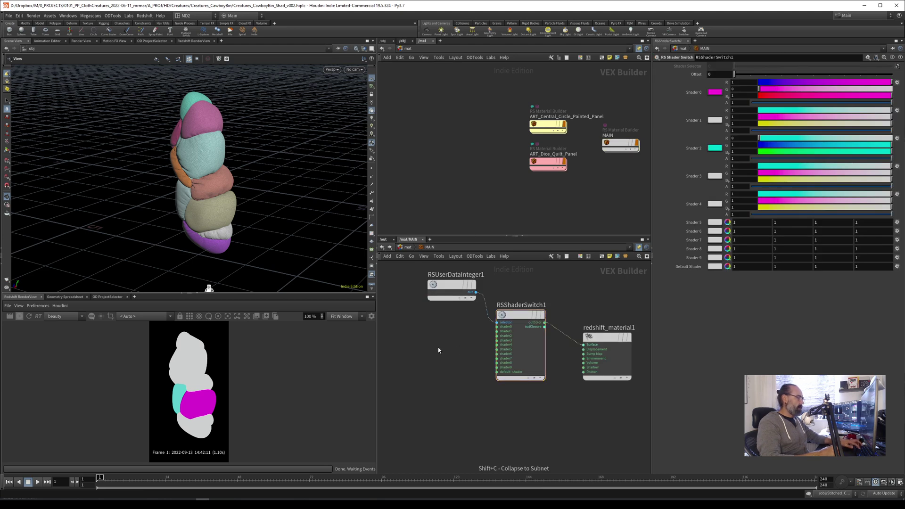
key(Tab)
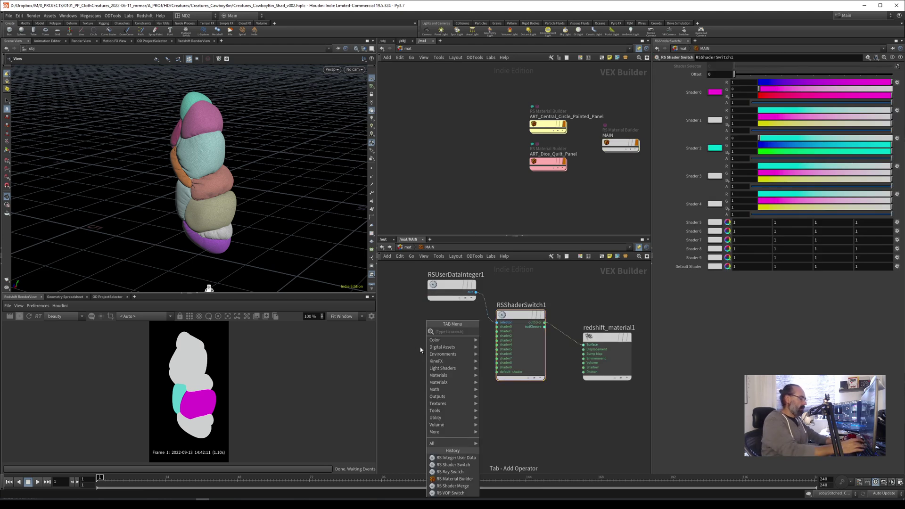
text(shader mer)
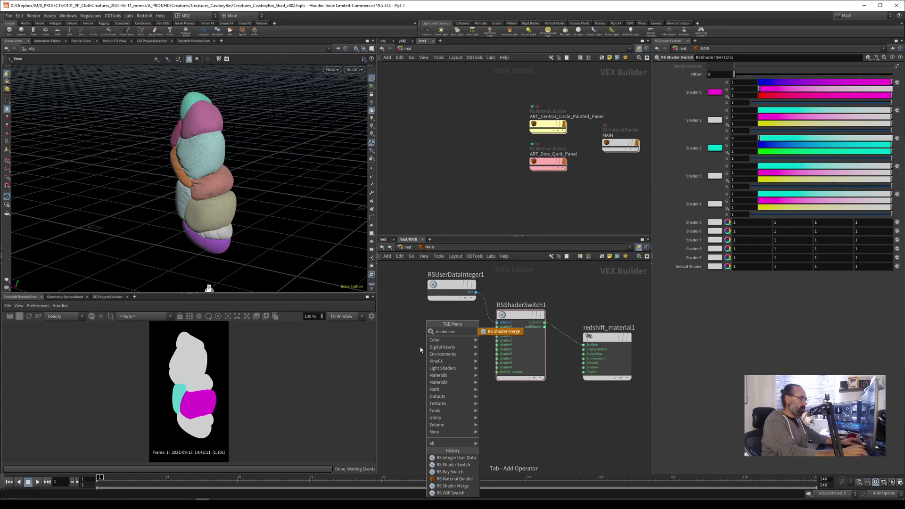
key(Return)
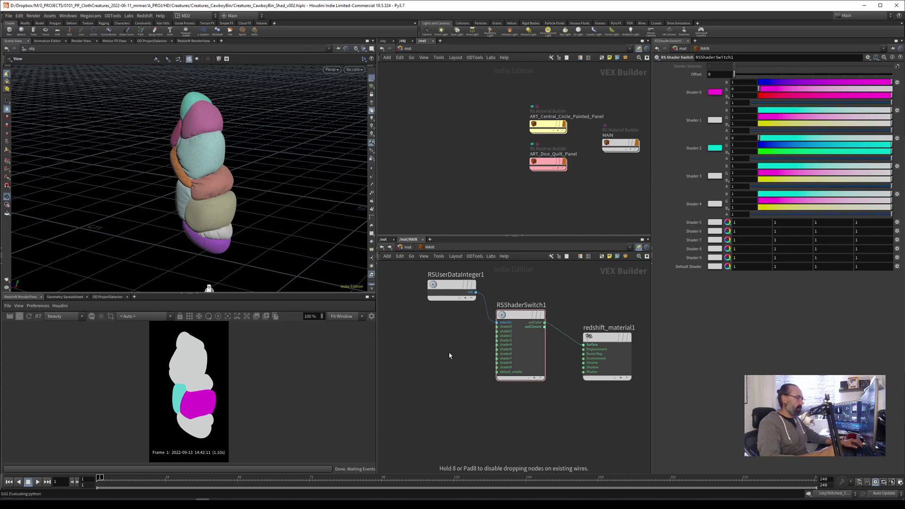
click(441, 352)
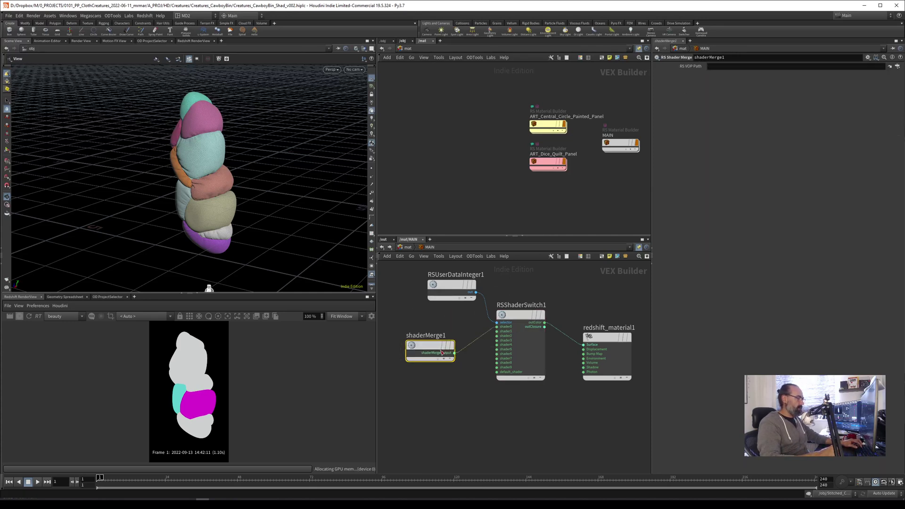
drag(442, 353, 453, 347)
Set the shader merge's RS VOP Path to ../../ART_Central_Circle_Painted_Panel and refresh the Redshift render.
mouse_move(552, 125)
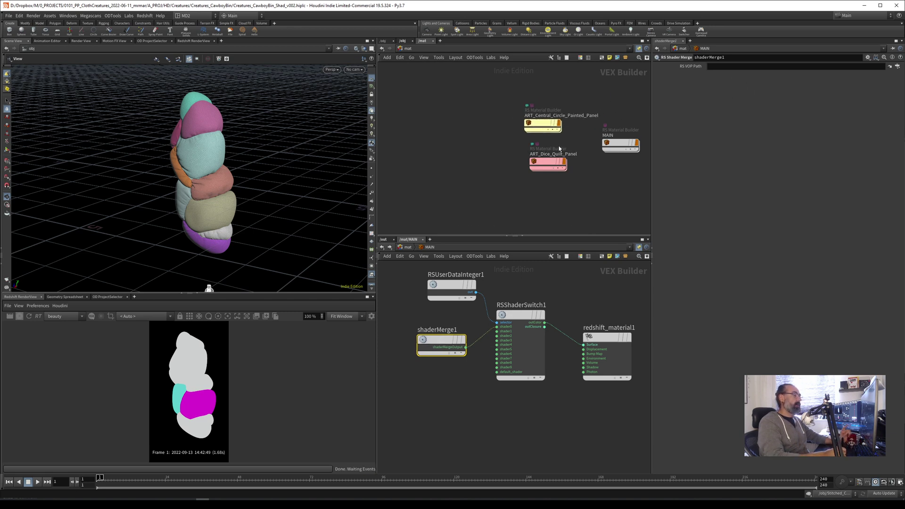
drag(544, 132, 550, 127)
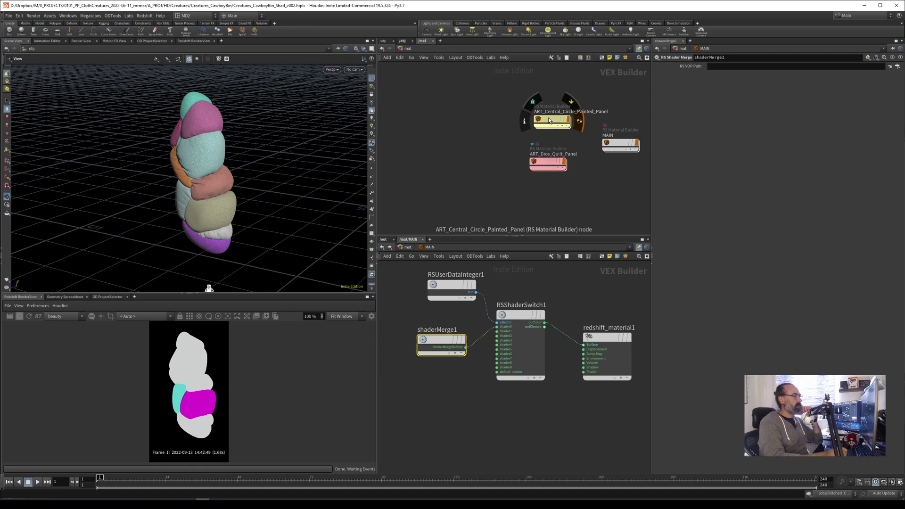
drag(725, 69, 725, 66)
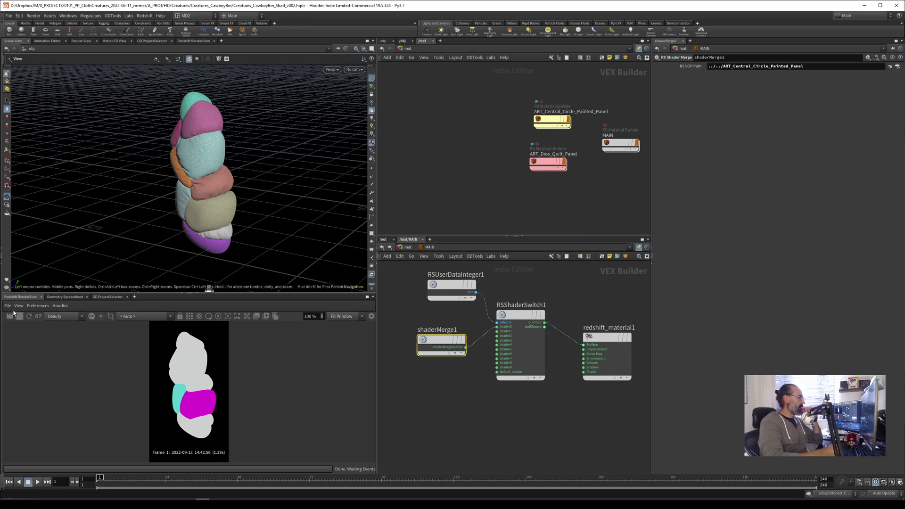
click(30, 319)
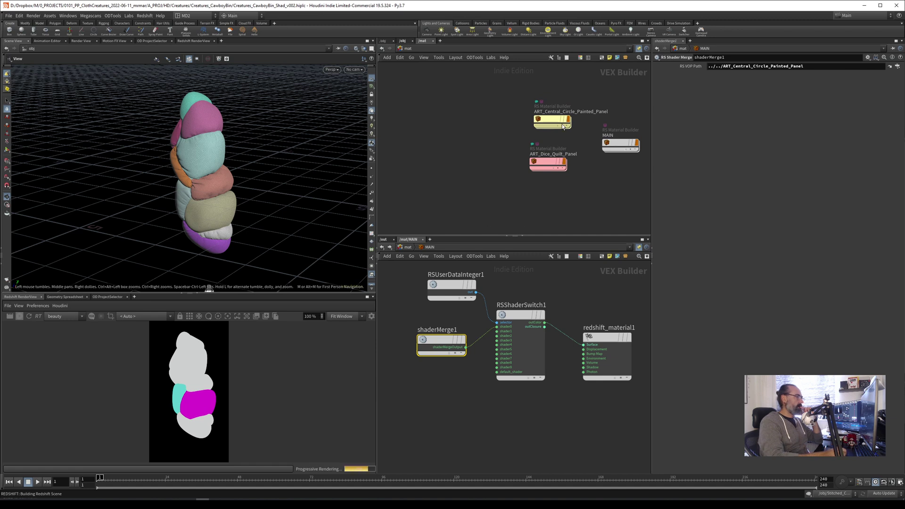
Set shaderMerge1's RS VOP Path to ../../ART_Central_Circle_Painted_Panel/Material1 and refresh the Redshift render.
drag(549, 120, 541, 124)
double_click(541, 124)
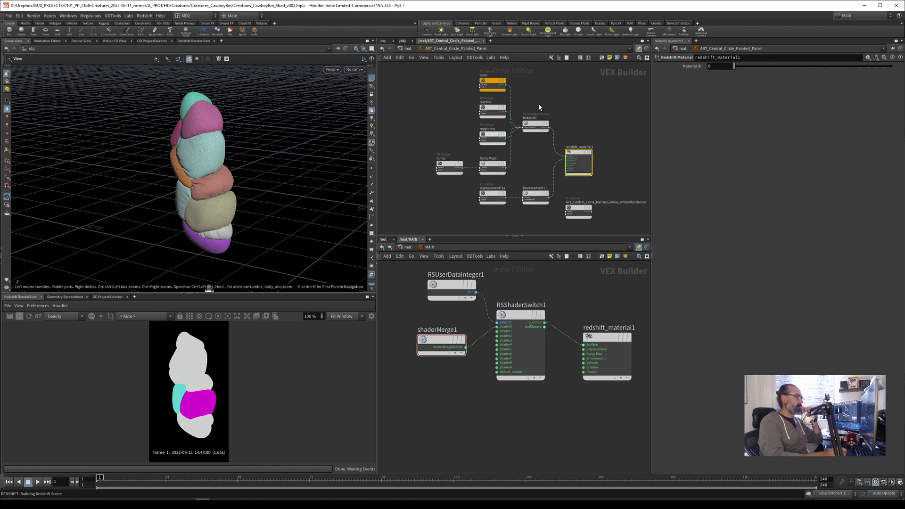
click(540, 128)
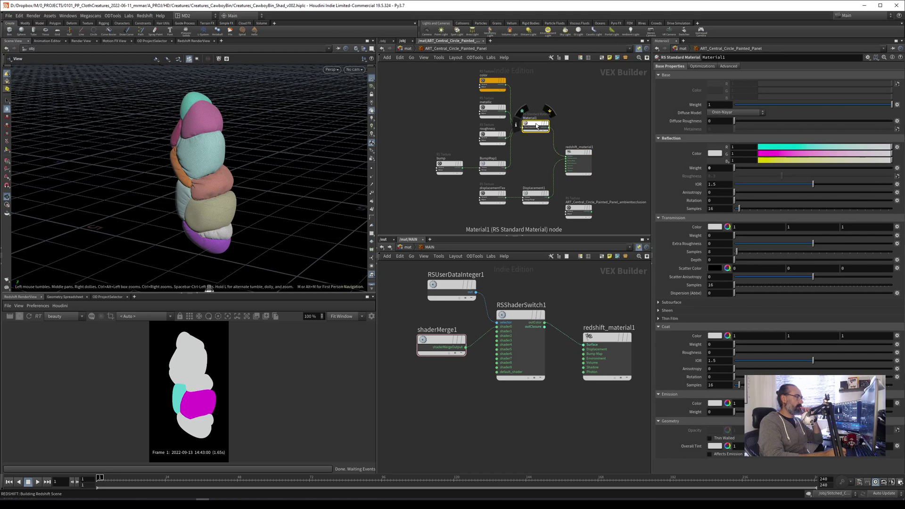
click(441, 341)
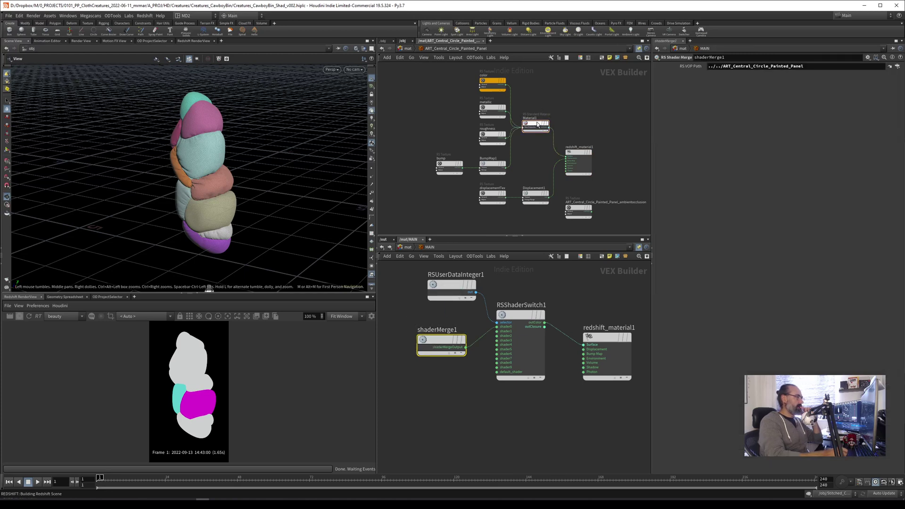
drag(537, 128, 777, 66)
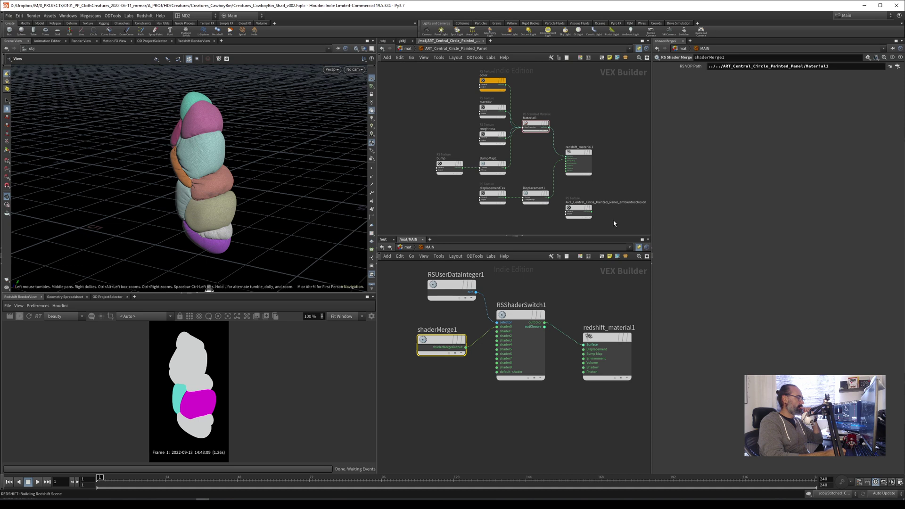
click(29, 317)
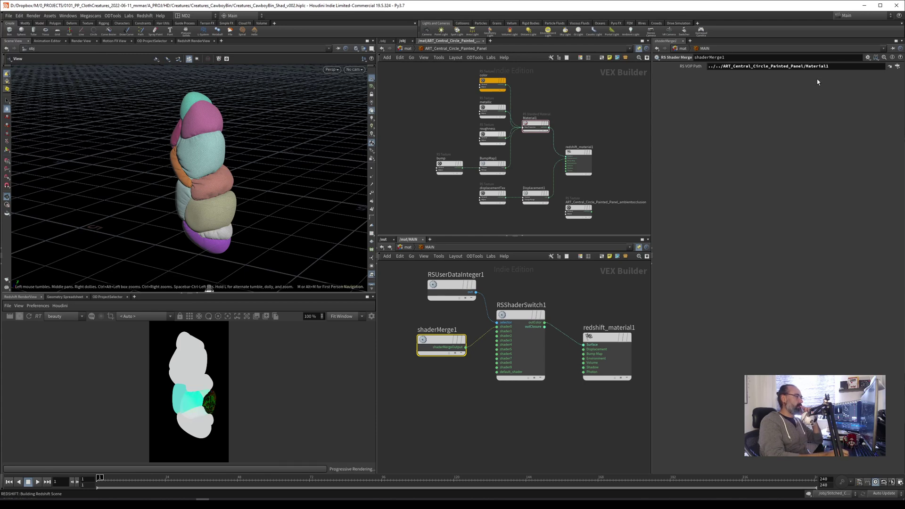
Expand Material1's inputs inside ART_Central_Circle_Painted_Panel and rewire BumpMap1's output to bump_input.
drag(213, 200, 158, 205)
right_click(535, 132)
click(525, 129)
click(523, 127)
drag(532, 123, 537, 89)
scroll(578, 128, up, 5)
middle_drag(566, 131, 602, 111)
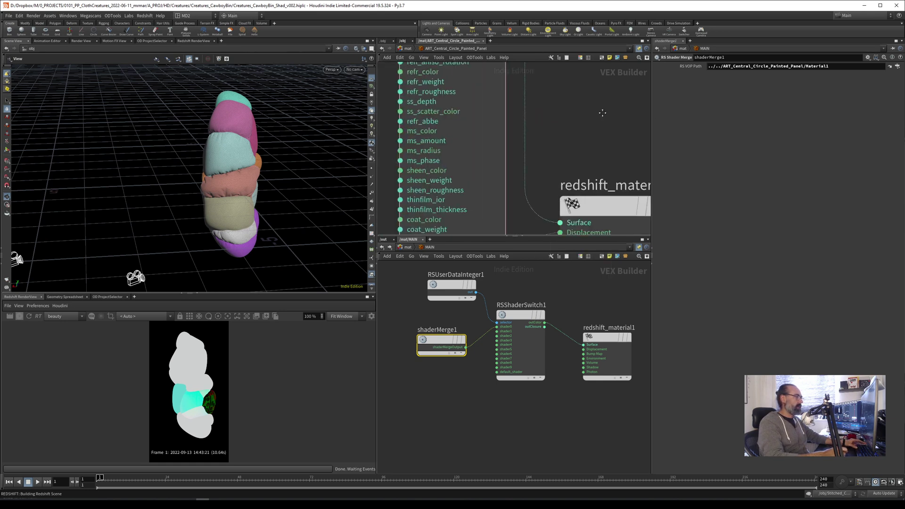
scroll(602, 111, down, 3)
middle_drag(475, 174, 476, 152)
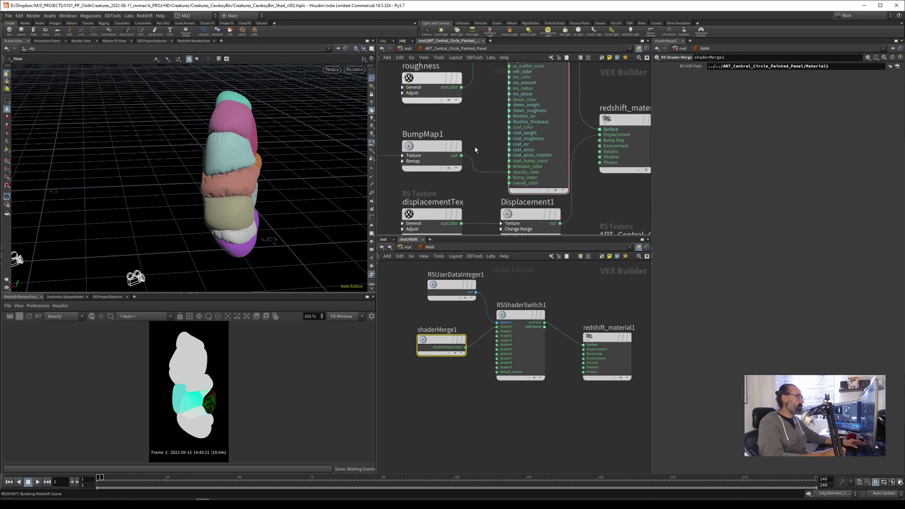
middle_drag(475, 150, 454, 173)
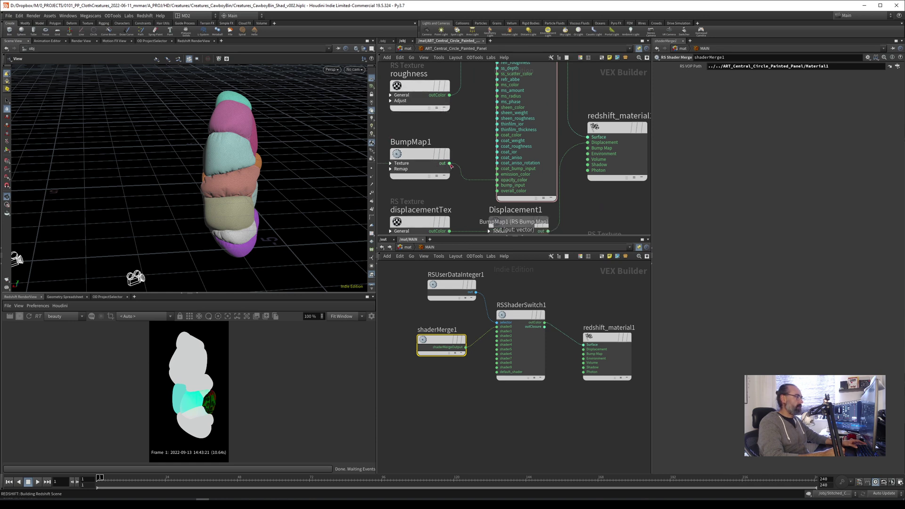
drag(450, 164, 497, 185)
middle_drag(482, 165, 460, 190)
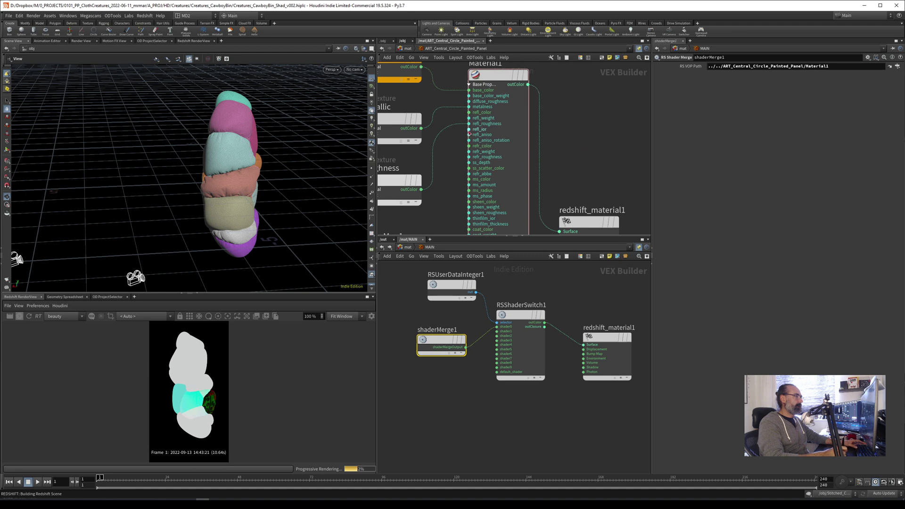
scroll(443, 183, down, 3)
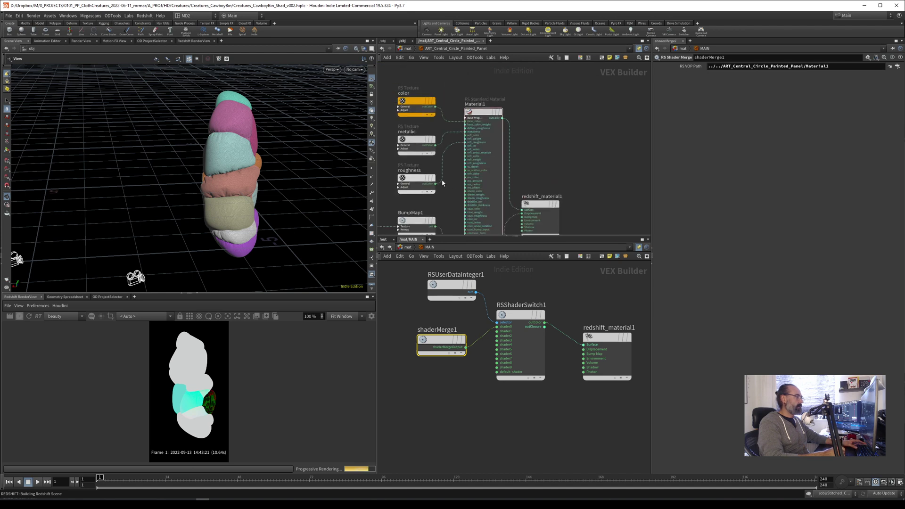
Check the connections inside ART_Central_Circle_Painted_Panel again and restart the Redshift render.
key(u)
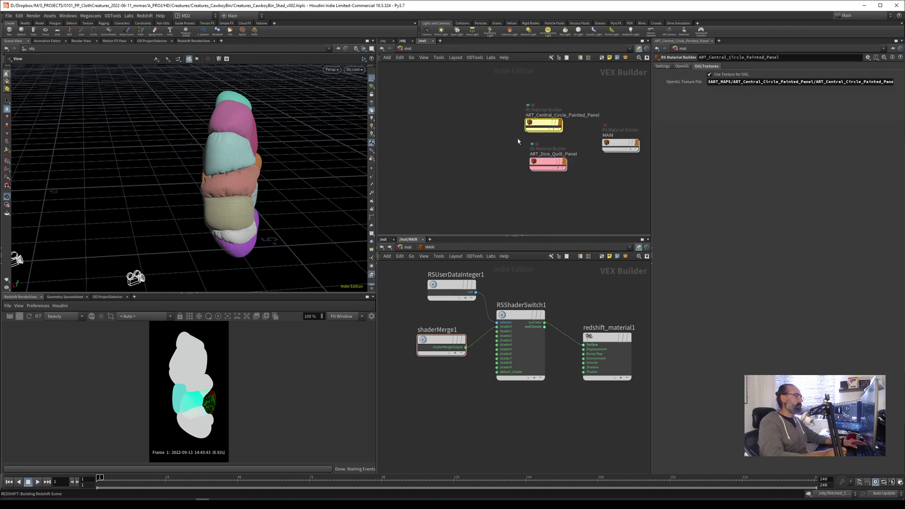
mouse_move(545, 127)
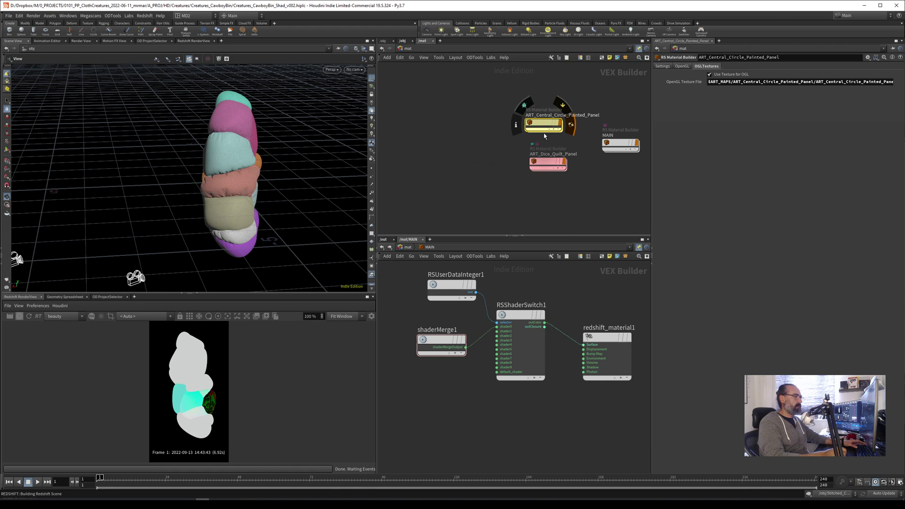
click(548, 163)
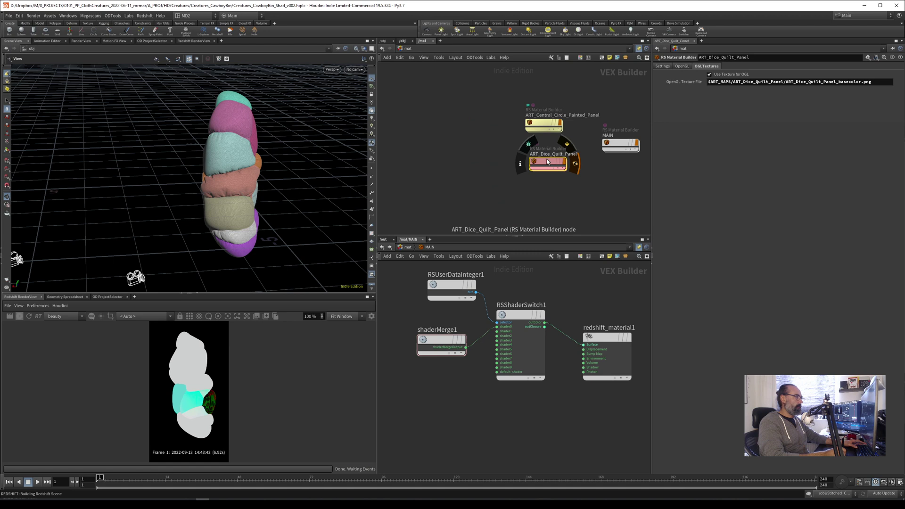
double_click(540, 122)
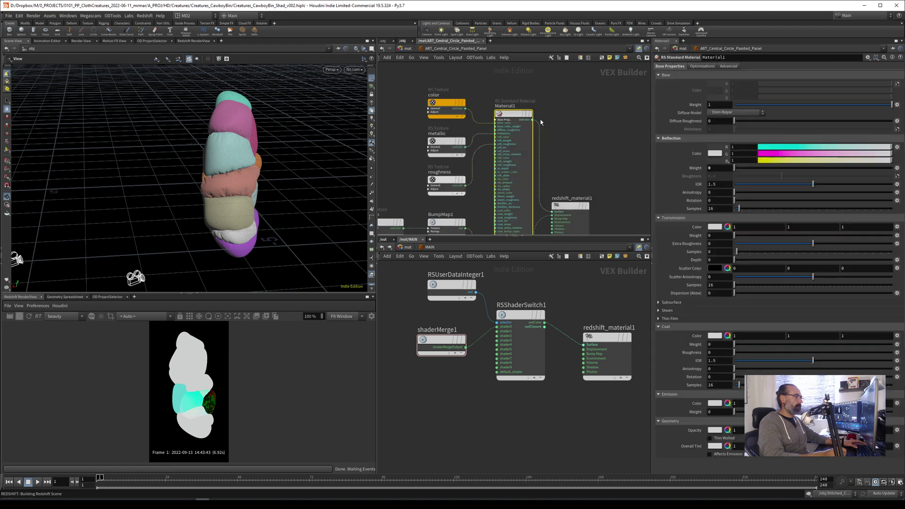
middle_drag(472, 206, 473, 132)
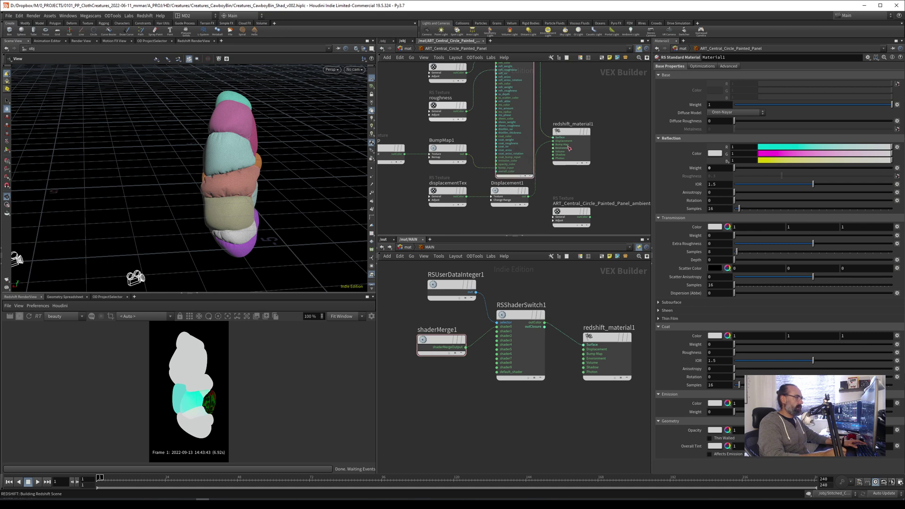
scroll(490, 118, up, 2)
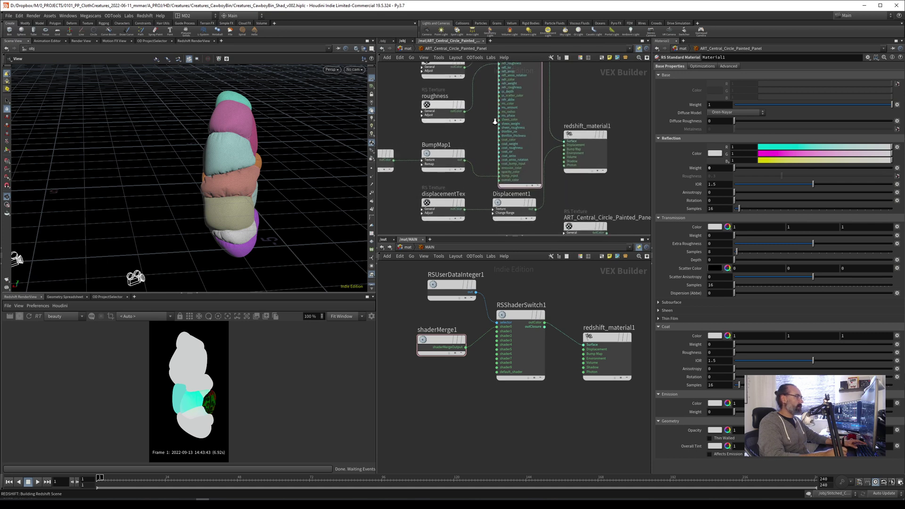
click(33, 315)
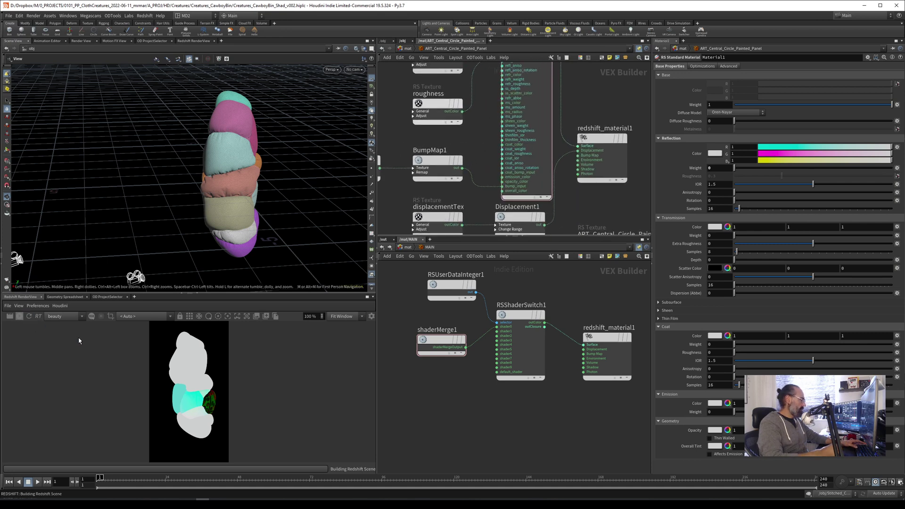
Look through cam1 and reframe it closer on the creature's middle and lower parts.
drag(231, 206, 259, 169)
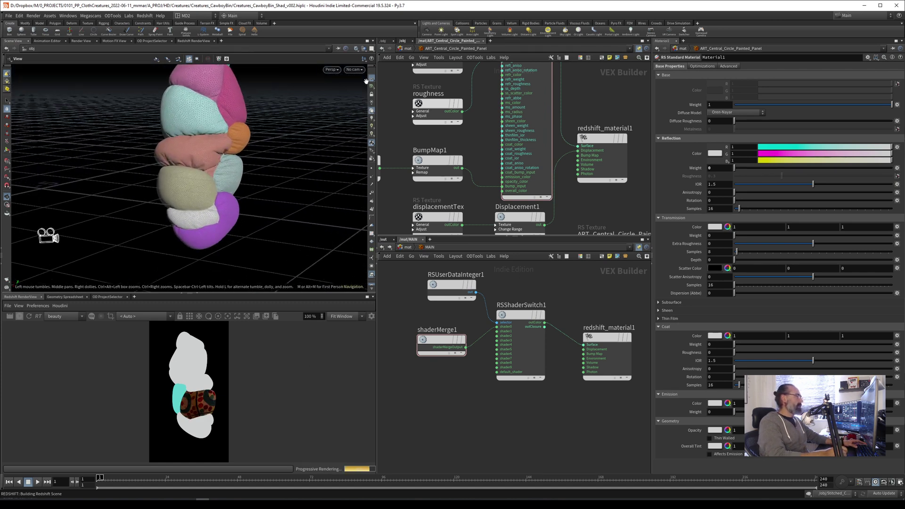
click(354, 69)
click(365, 102)
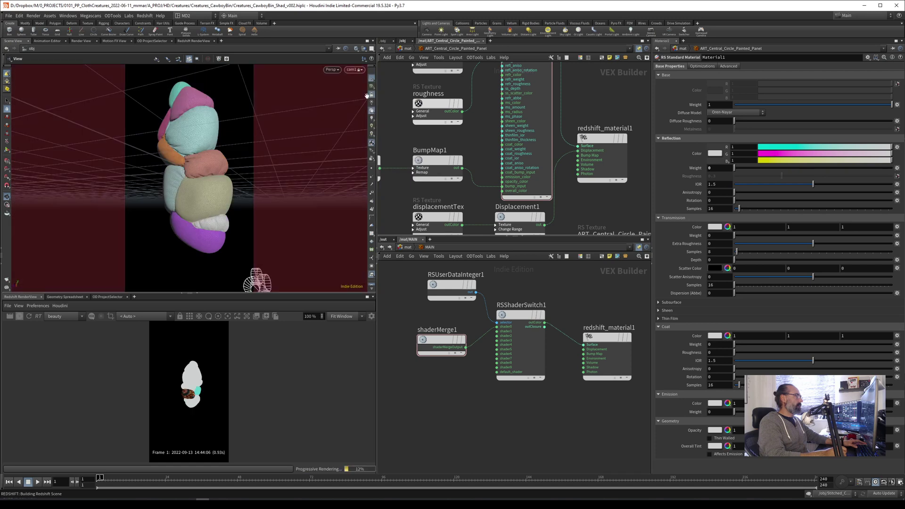
scroll(199, 203, up, 6)
drag(200, 203, 234, 211)
Show the whole ART_Central_Circle_Painted_Panel network in the upper network pane and display shaderMerge1's parameters.
drag(439, 338, 438, 335)
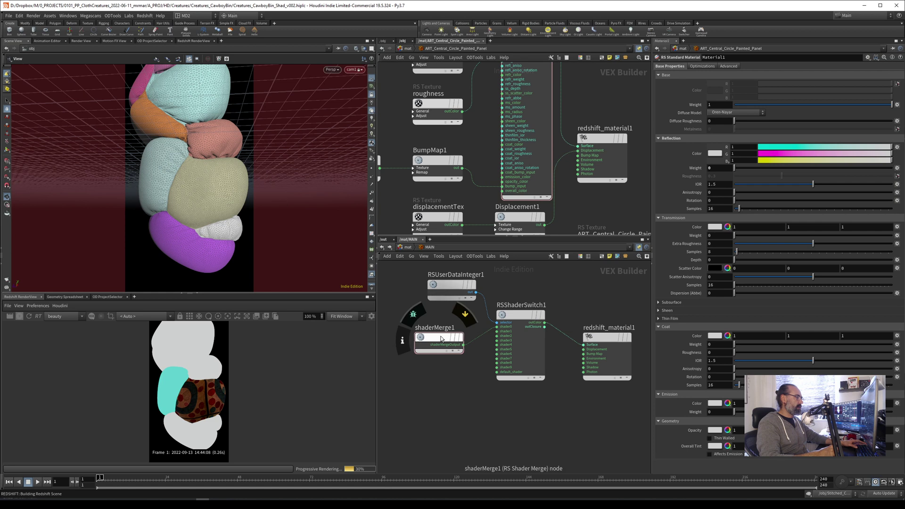
click(407, 49)
double_click(541, 123)
middle_drag(544, 102, 529, 186)
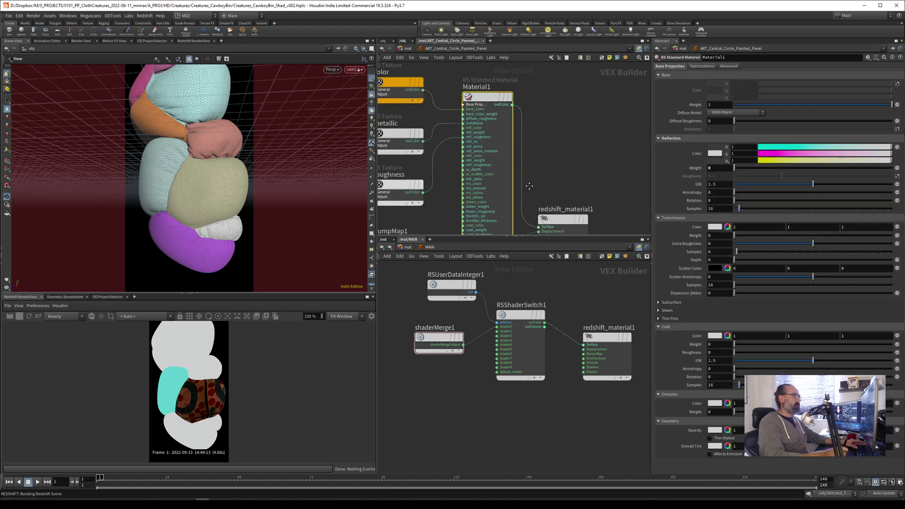
click(438, 338)
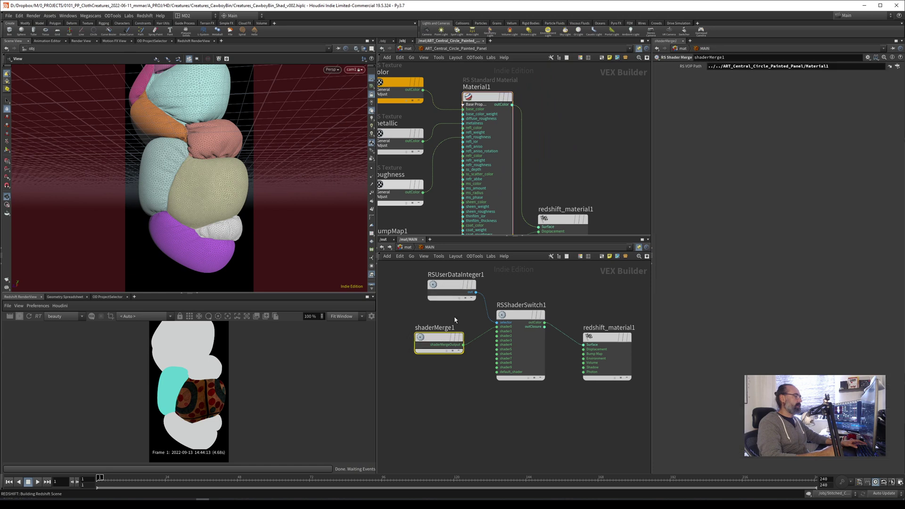
right_drag(565, 133, 514, 138)
middle_drag(437, 161, 415, 127)
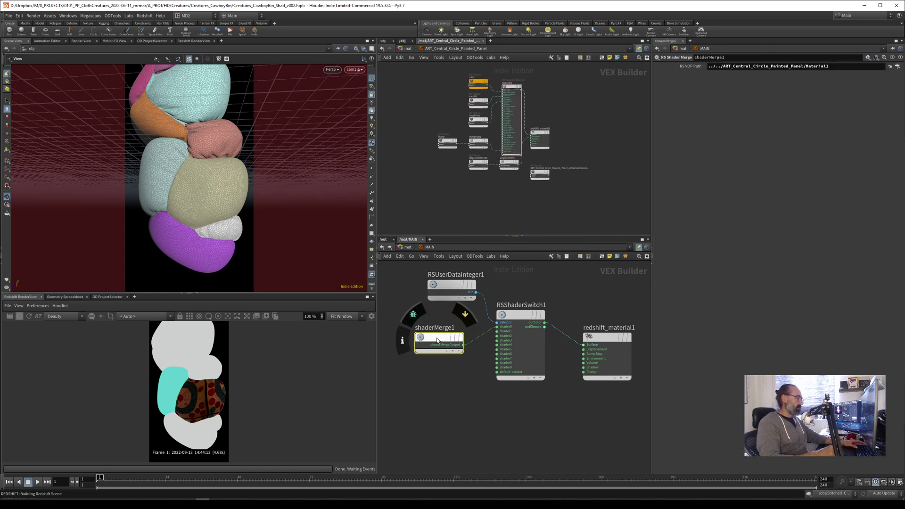
Duplicate shaderMerge1 and RSShaderSwitch1 and place the copies below the originals in the MAIN network.
drag(436, 340, 439, 326)
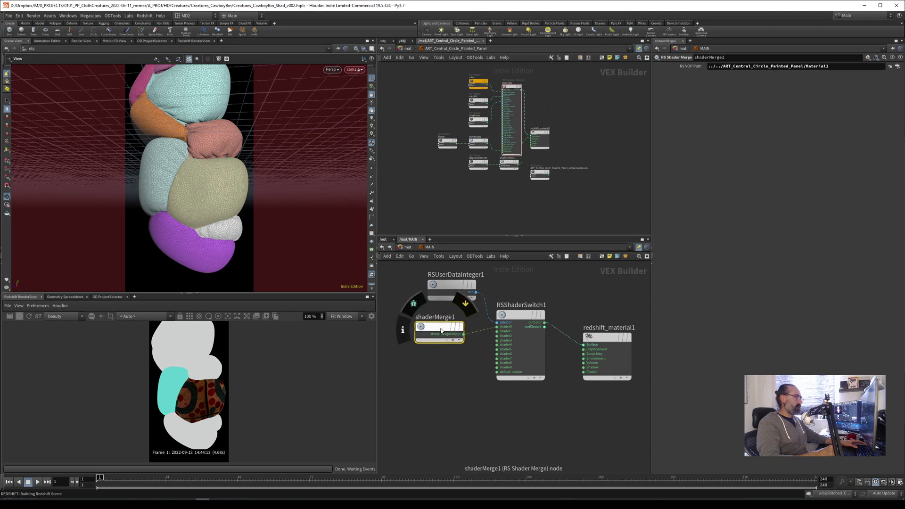
shift+drag(439, 333, 439, 444)
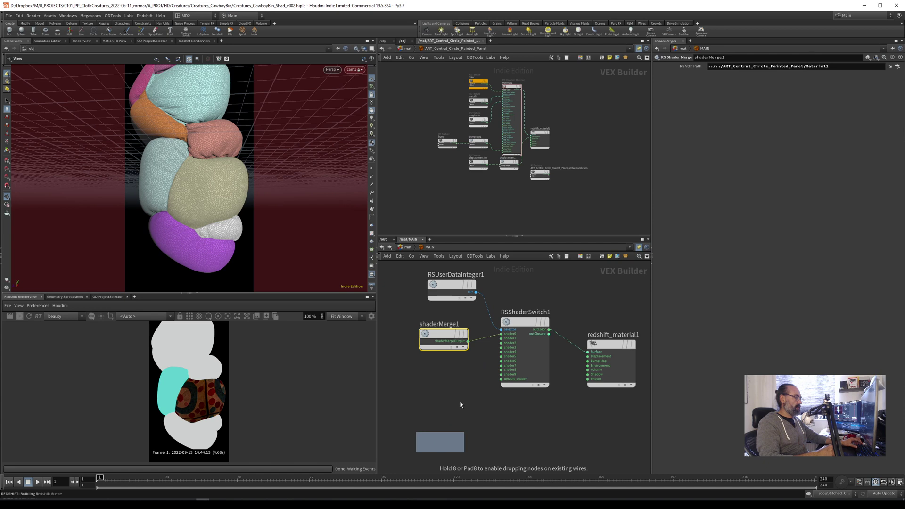
middle_drag(471, 402, 462, 346)
alt+drag(532, 277, 528, 391)
scroll(460, 331, down, 4)
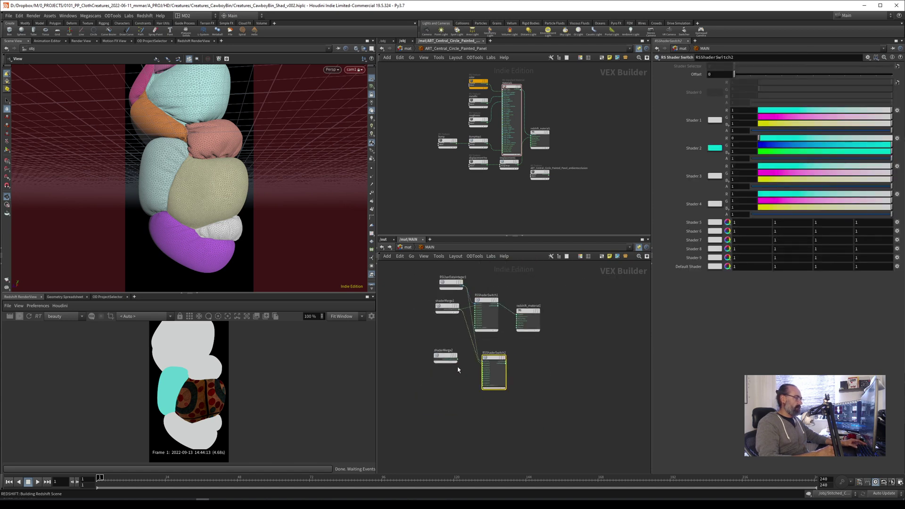
Connect the duplicated merge to the duplicated switch's shader0 input and set its RS VOP Path to ../../ART_Central_Circle_Painted_Panel/Displacement1.
scroll(464, 353, up, 5)
drag(447, 370, 520, 382)
click(414, 361)
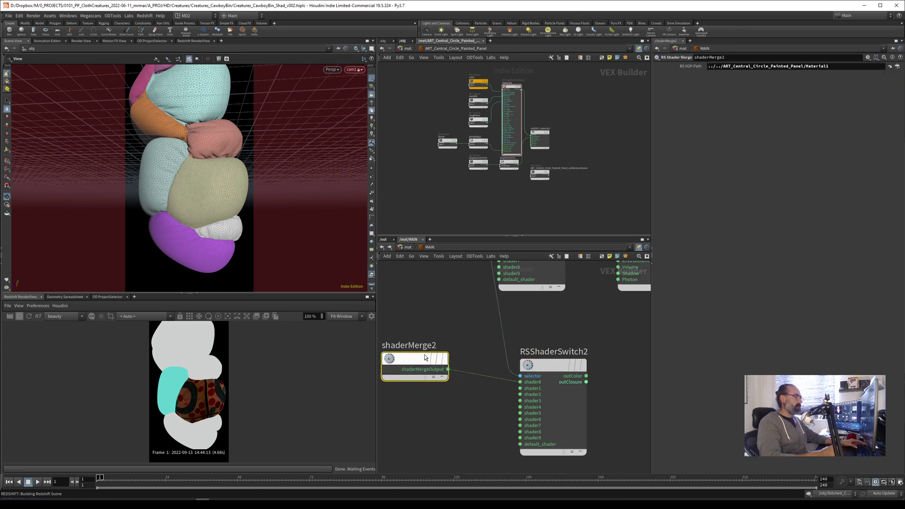
drag(777, 68, 776, 69)
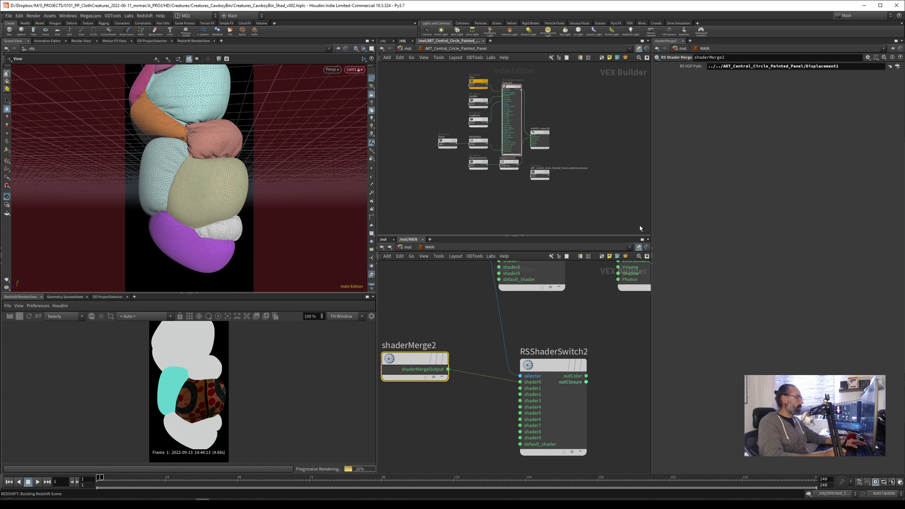
Connect the second shader switch's outColor to redshift_material1, undoing the first connection and making it again.
scroll(462, 306, down, 4)
click(522, 340)
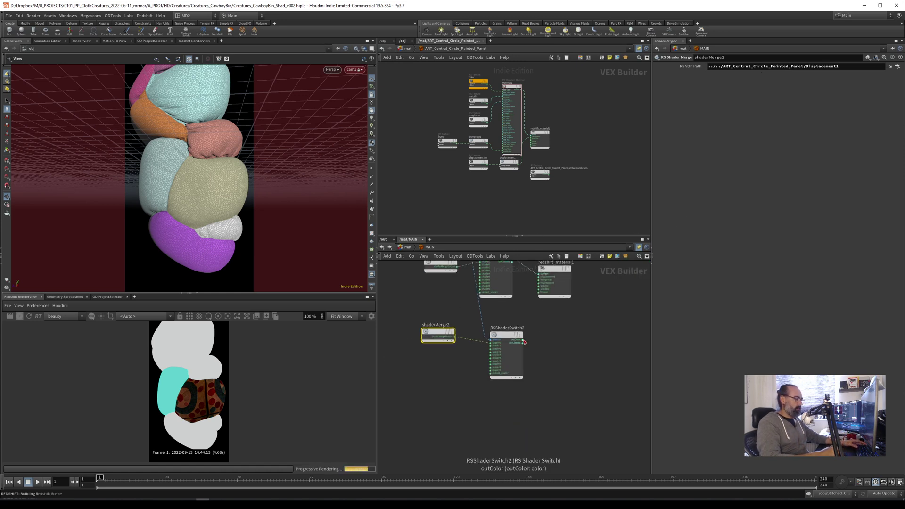
click(539, 287)
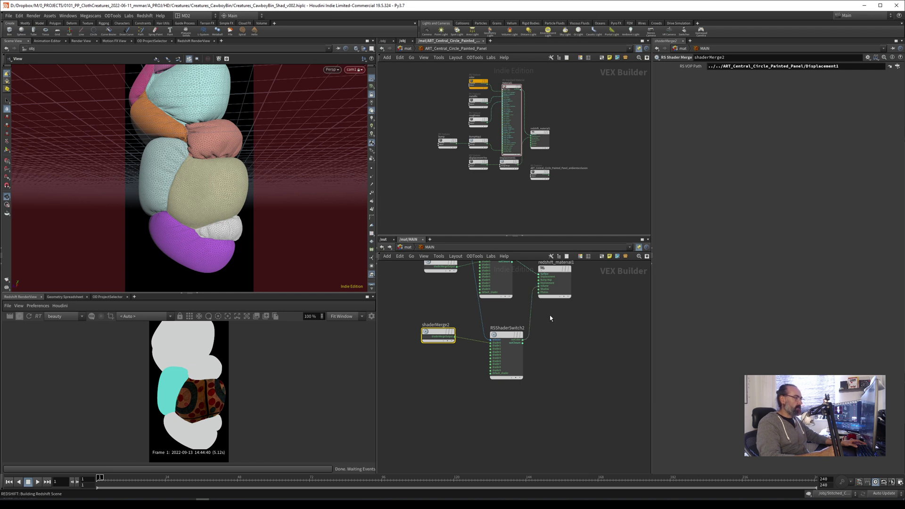
key(ctrl+z)
click(524, 340)
click(537, 285)
key(h)
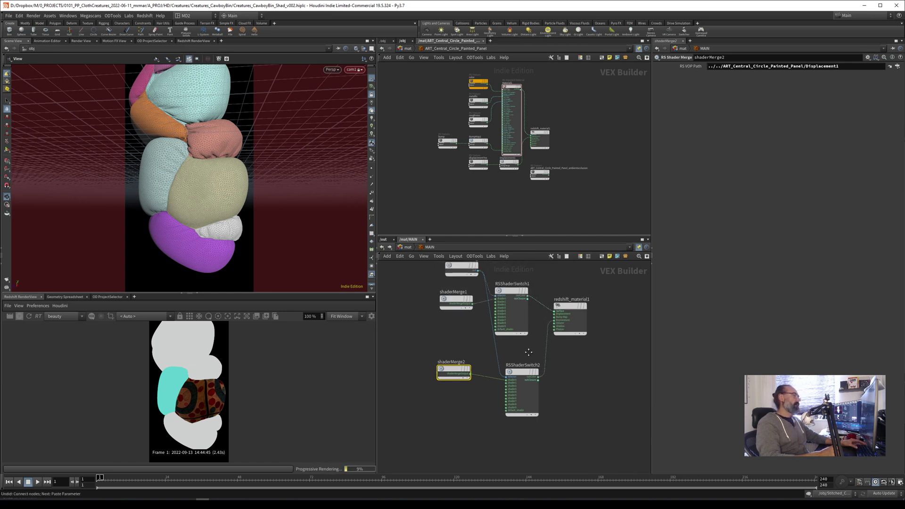